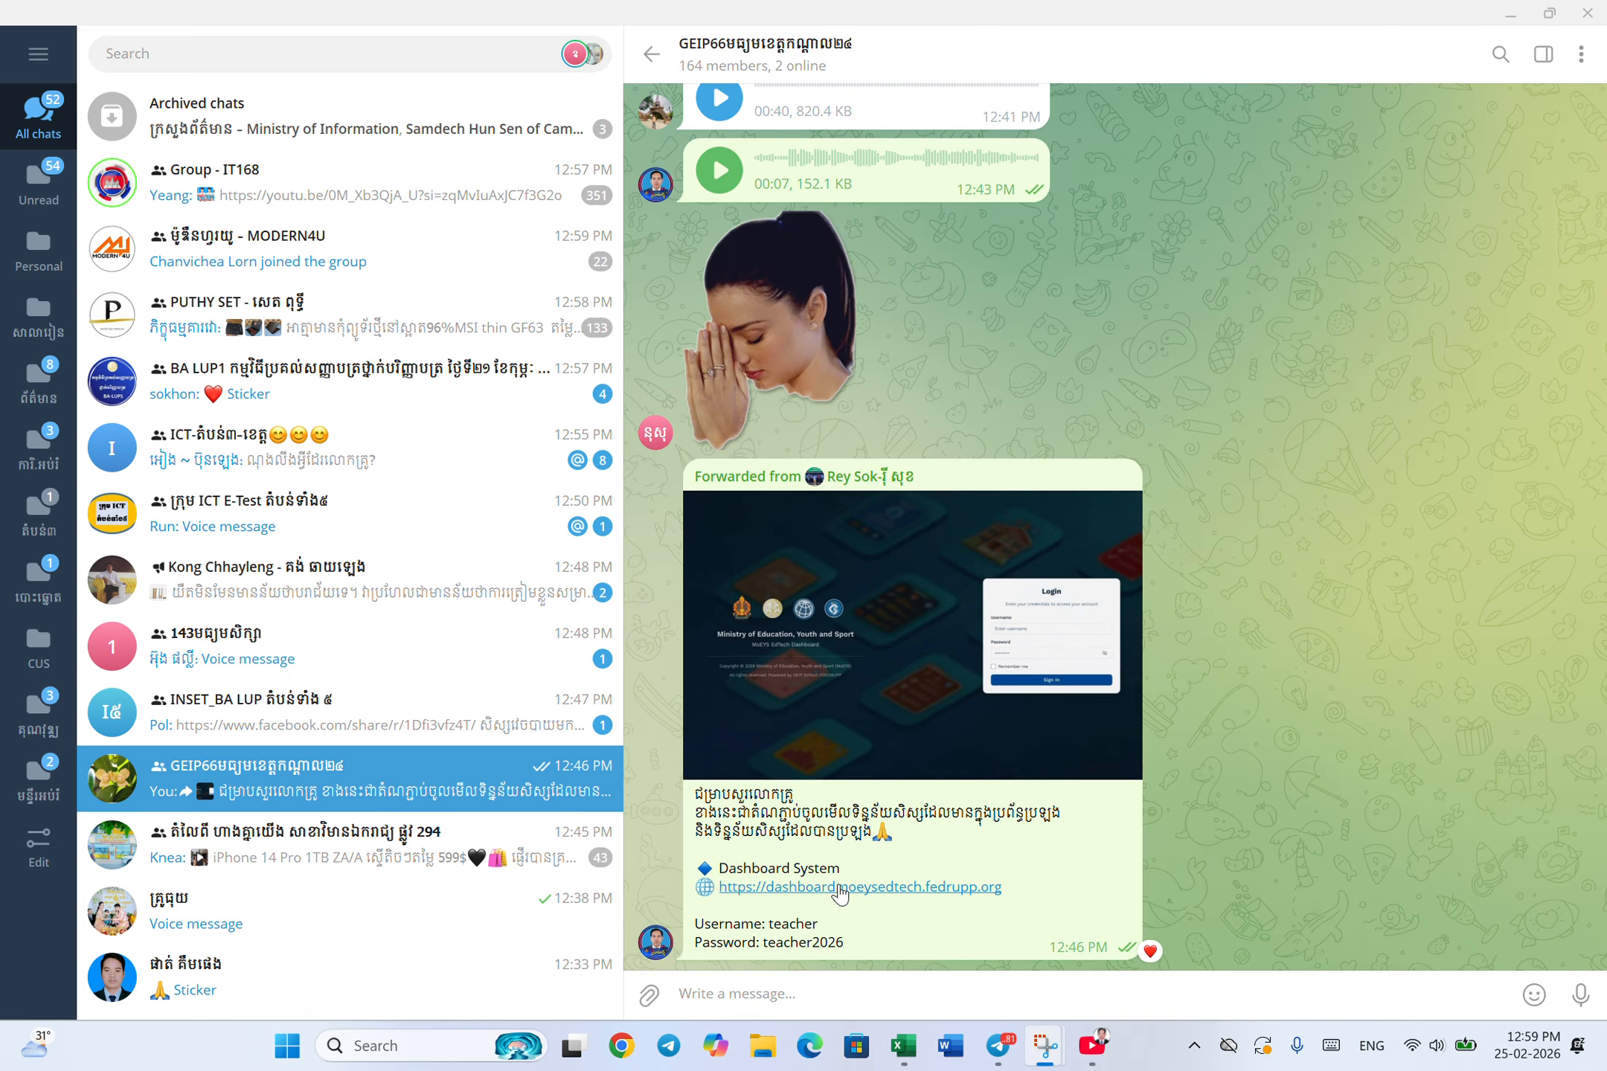
# Open the dashboard login page from the link in the Telegram group message and clear the prefilled username
pyautogui.click(840, 888)
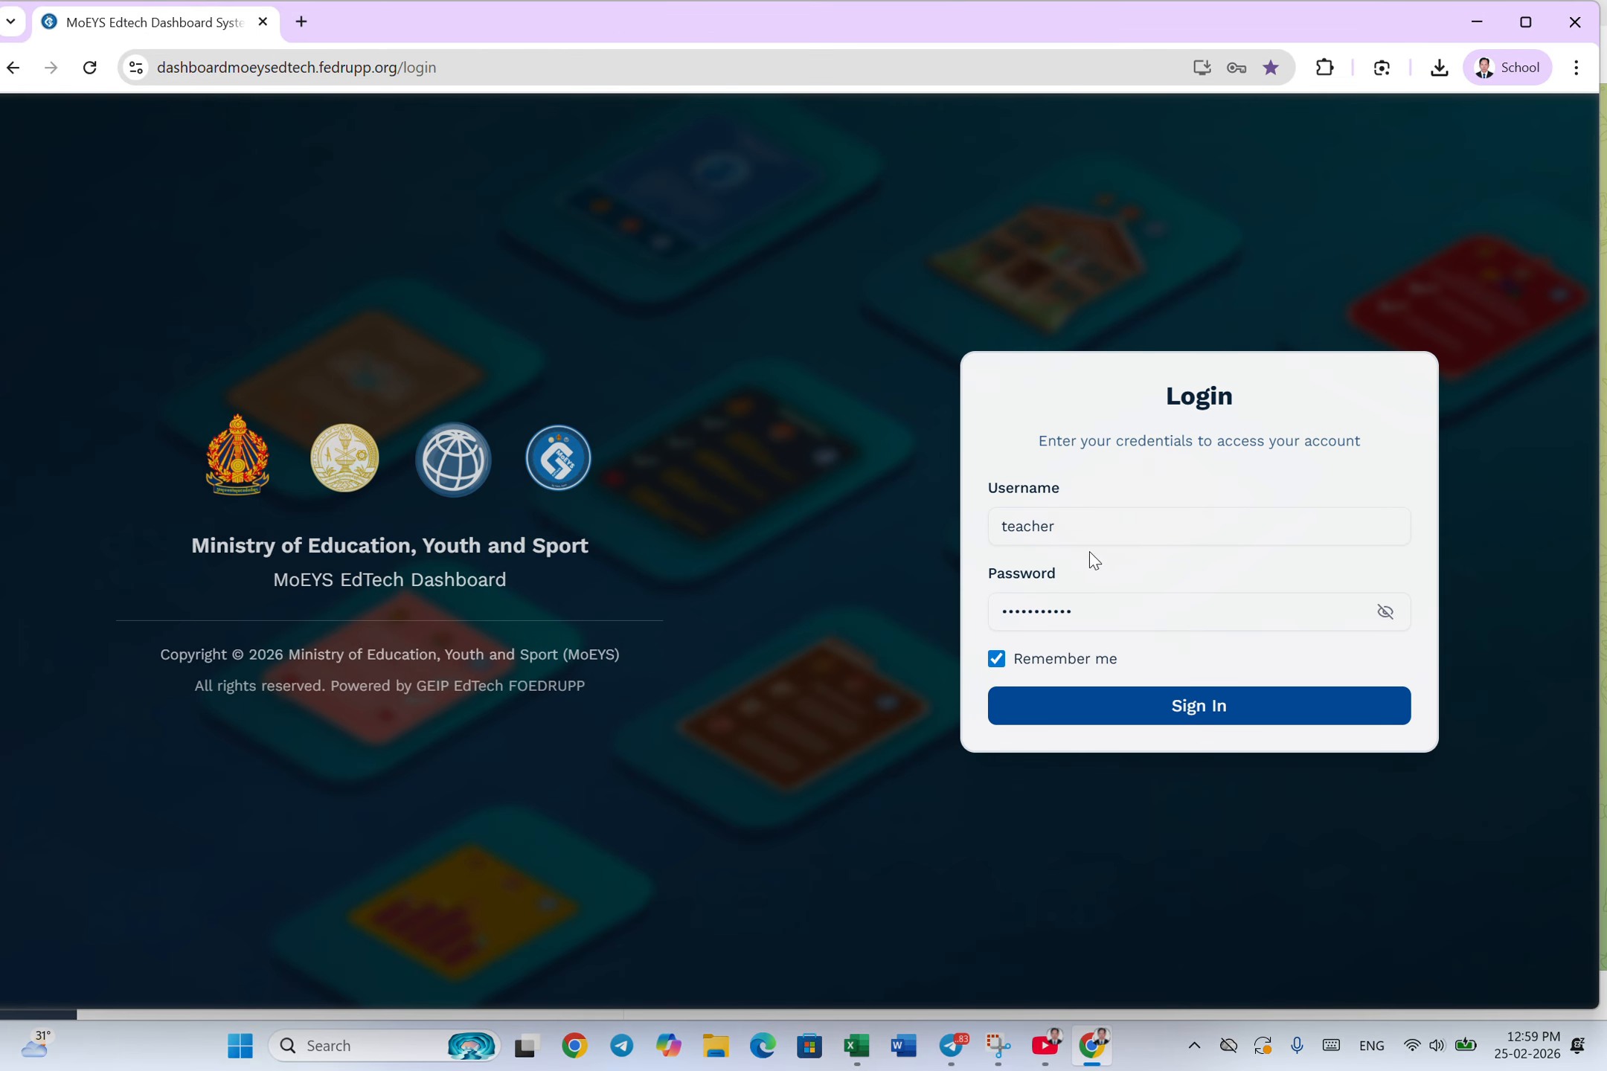
pyautogui.click(1084, 525)
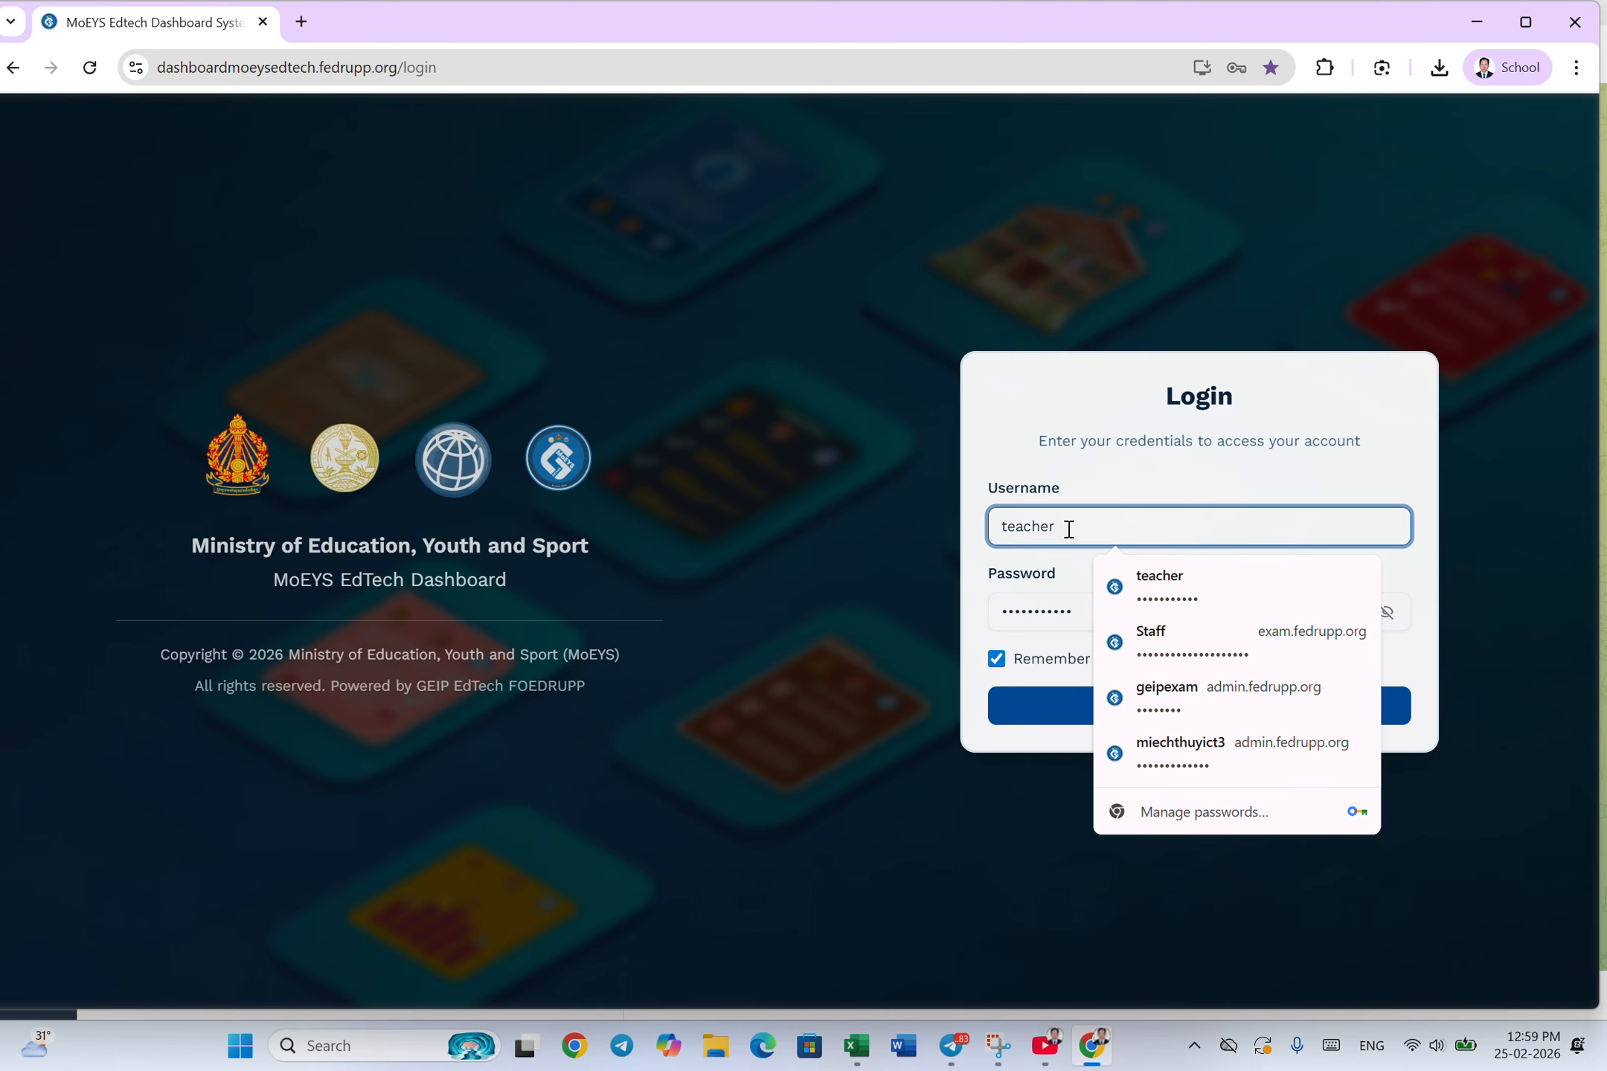
pyautogui.press('BackSpace')
pyautogui.press('BackSpace')
pyautogui.press('BackSpace')
pyautogui.press('BackSpace')
pyautogui.press('BackSpace')
pyautogui.press('BackSpace')
pyautogui.press('BackSpace')
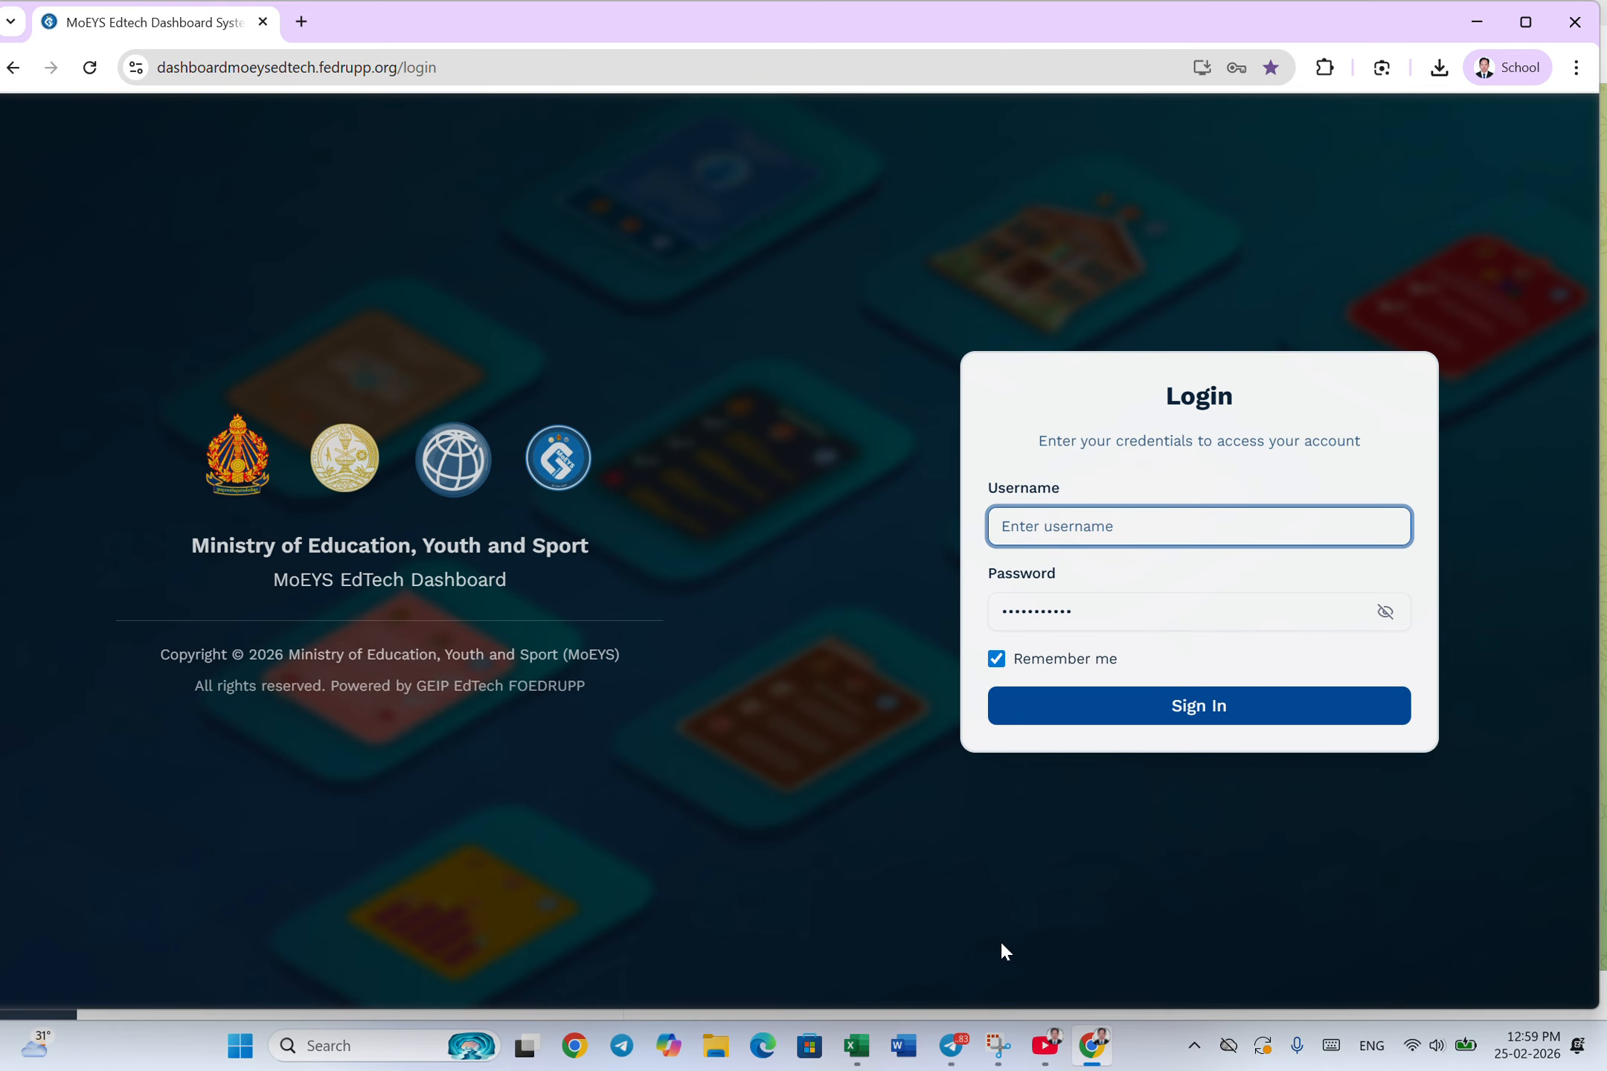
# Copy the username "teacher" from the Telegram message and paste it into the login form's Username field in Chrome
pyautogui.click(951, 1049)
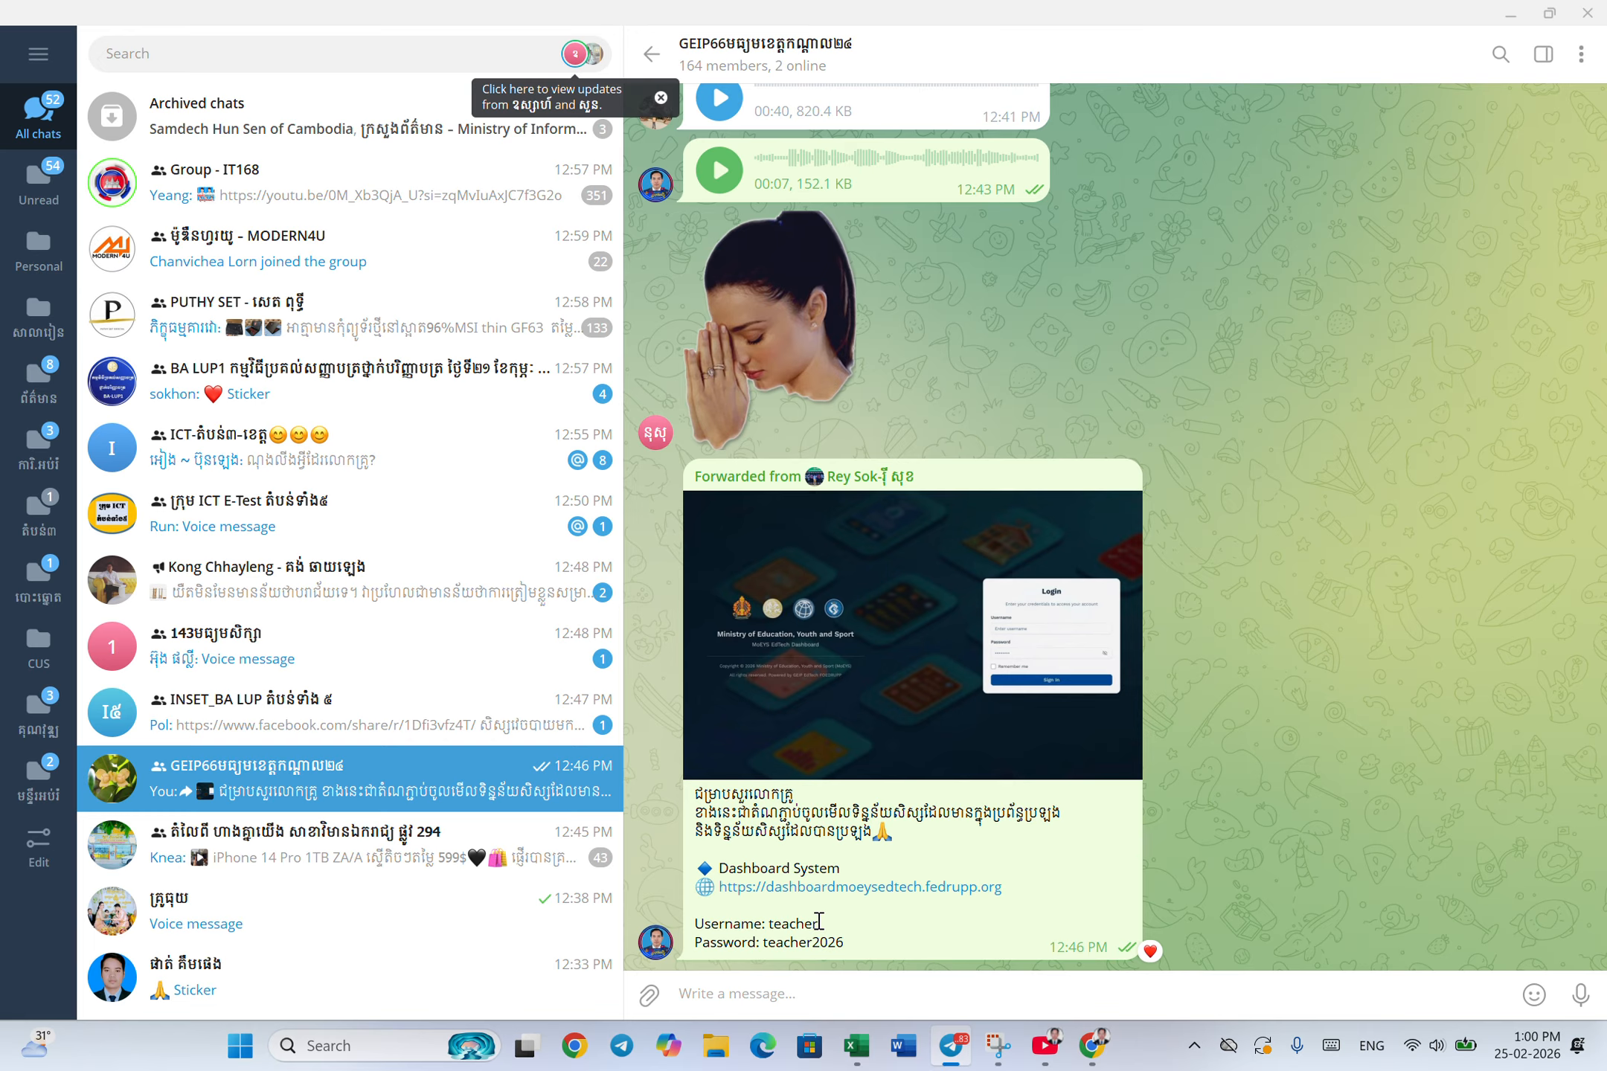
pyautogui.moveTo(819, 923); pyautogui.dragTo(772, 924)
pyautogui.hotkey('ctrl', 'c')
pyautogui.click(1090, 1044)
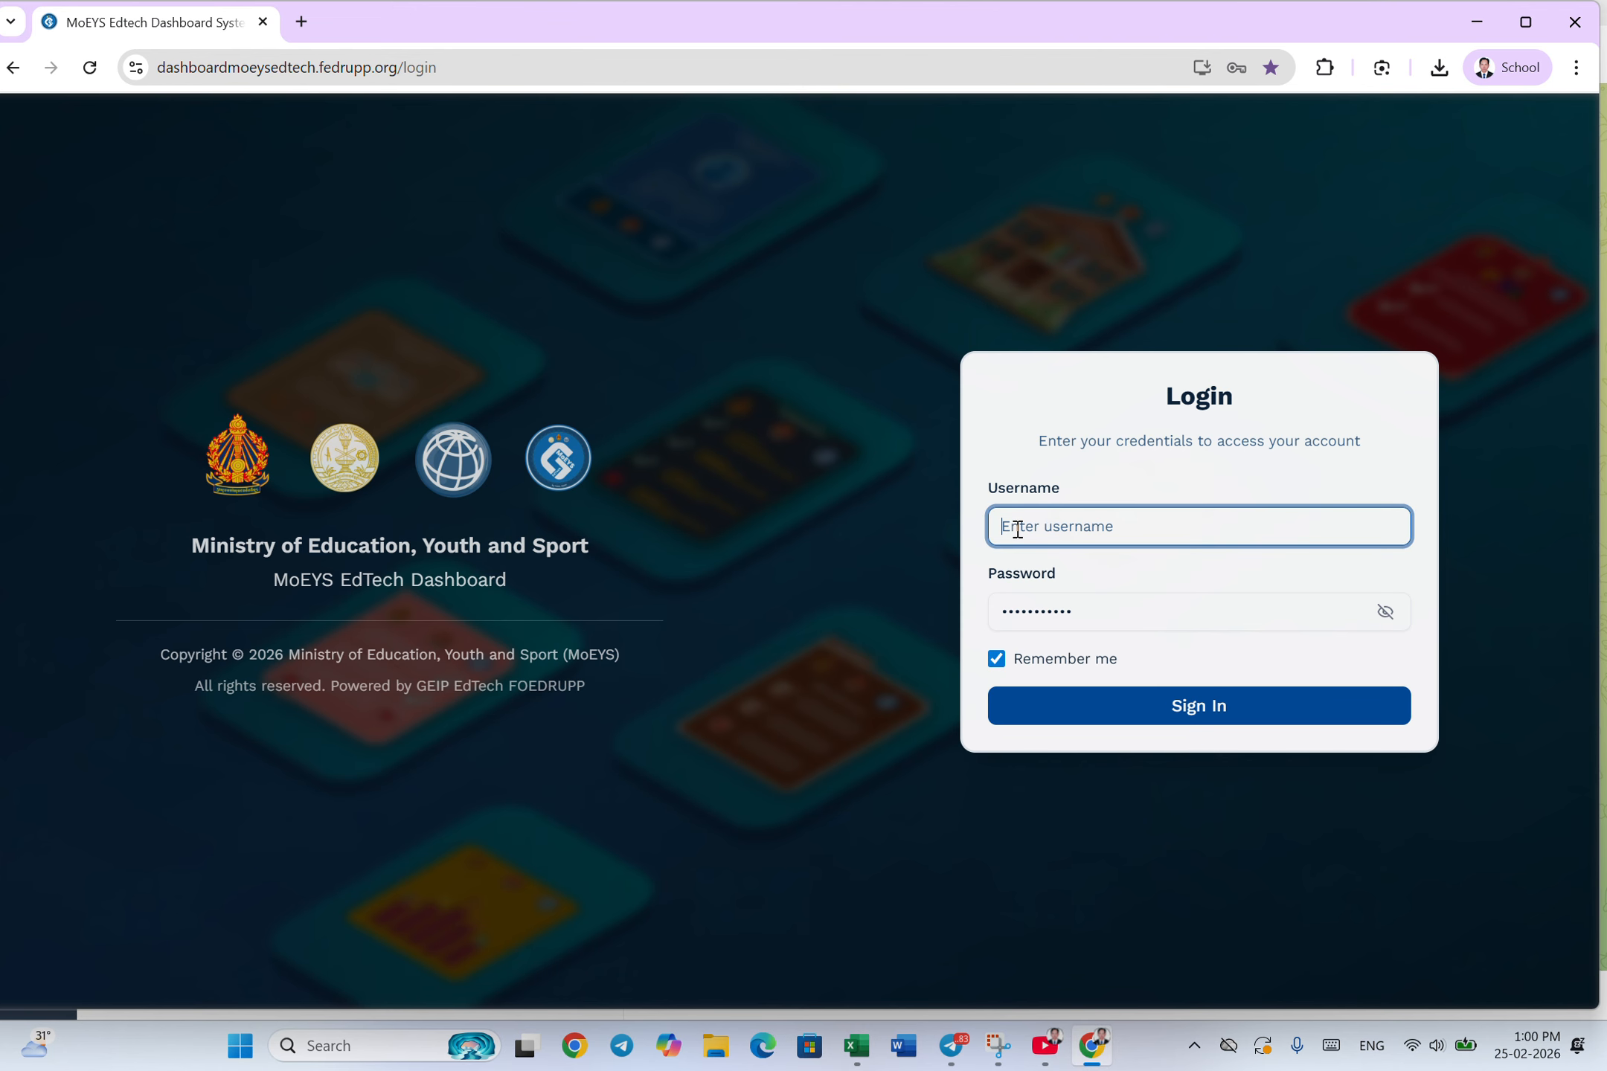
pyautogui.hotkey('ctrl', 'v')
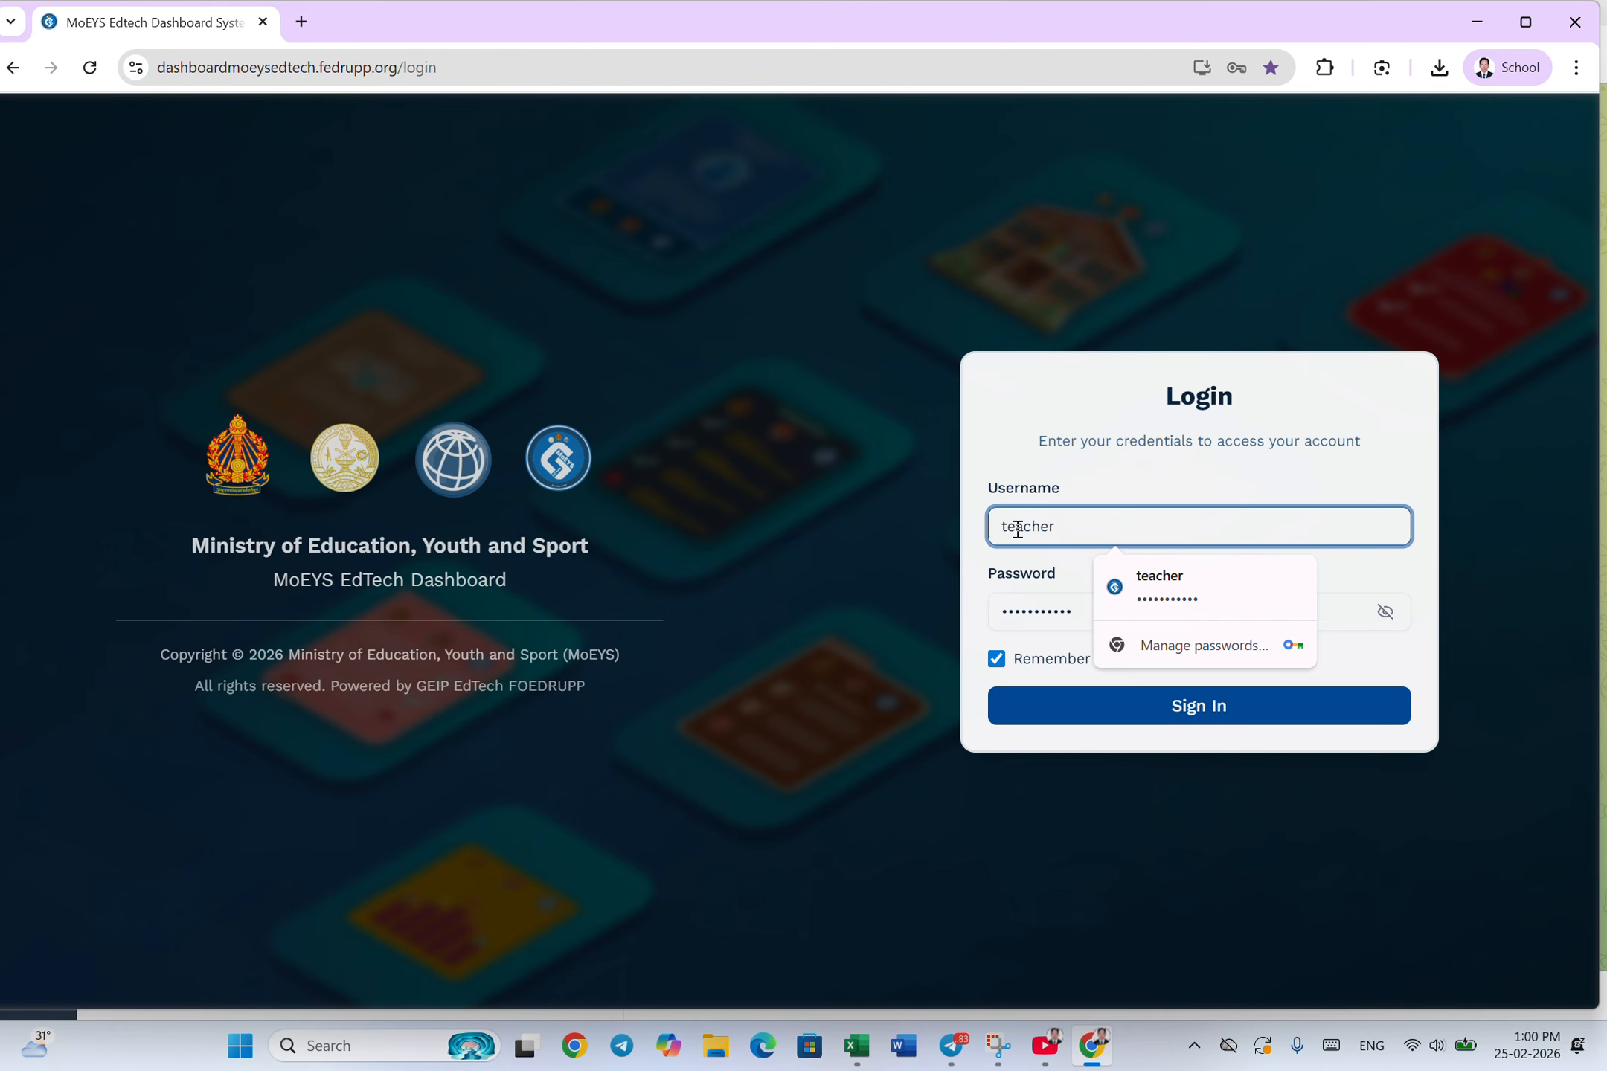
# Replace the login password with the account password copied from the Telegram message, reveal it, and sign in to the dashboard in Chrome
pyautogui.click(1078, 614)
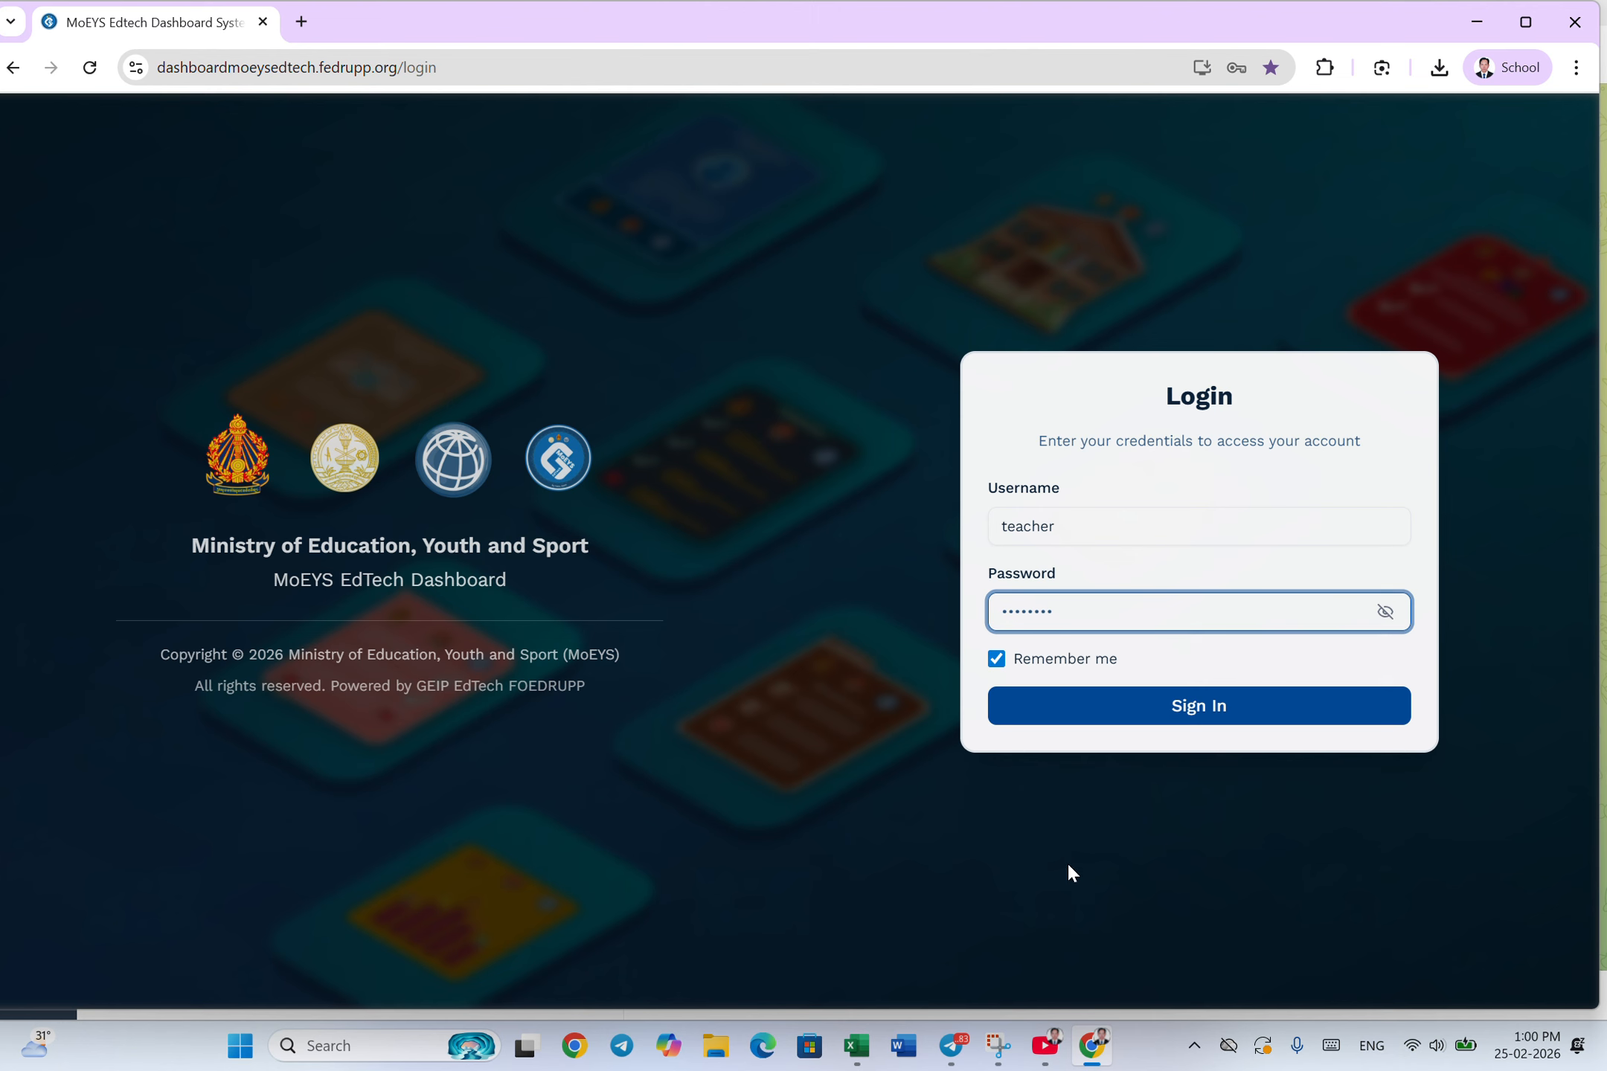
pyautogui.click(953, 1058)
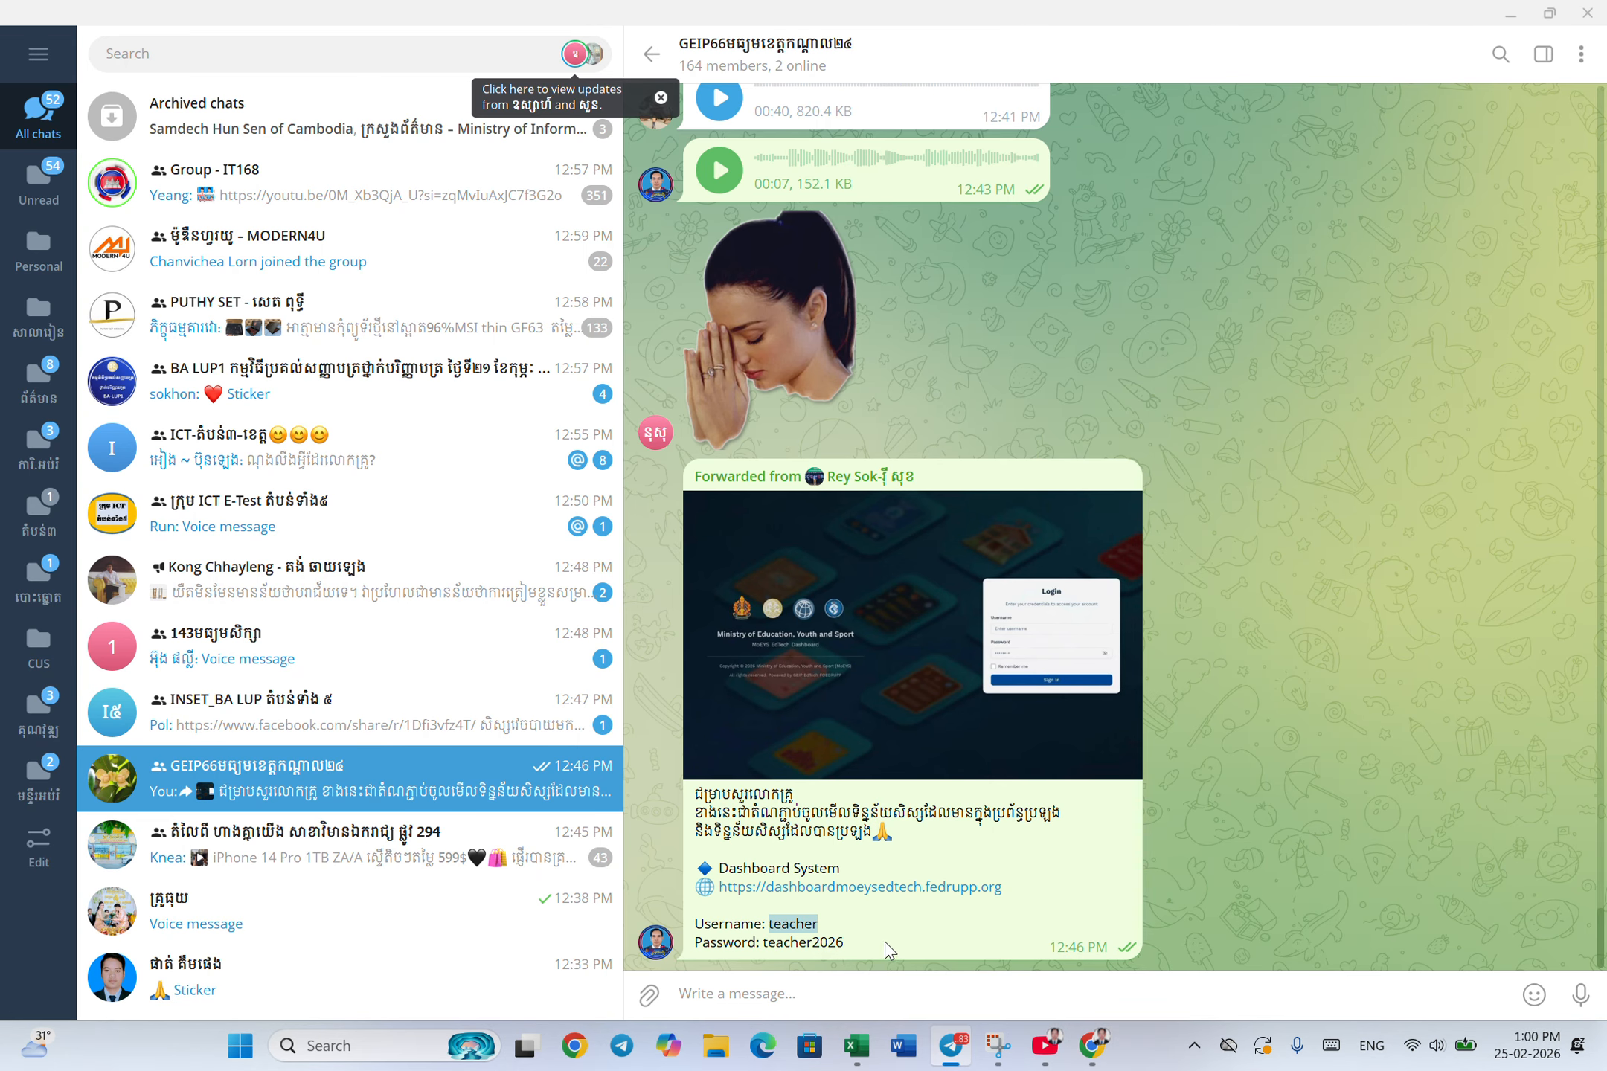
pyautogui.click(844, 943)
pyautogui.moveTo(844, 944); pyautogui.dragTo(764, 953)
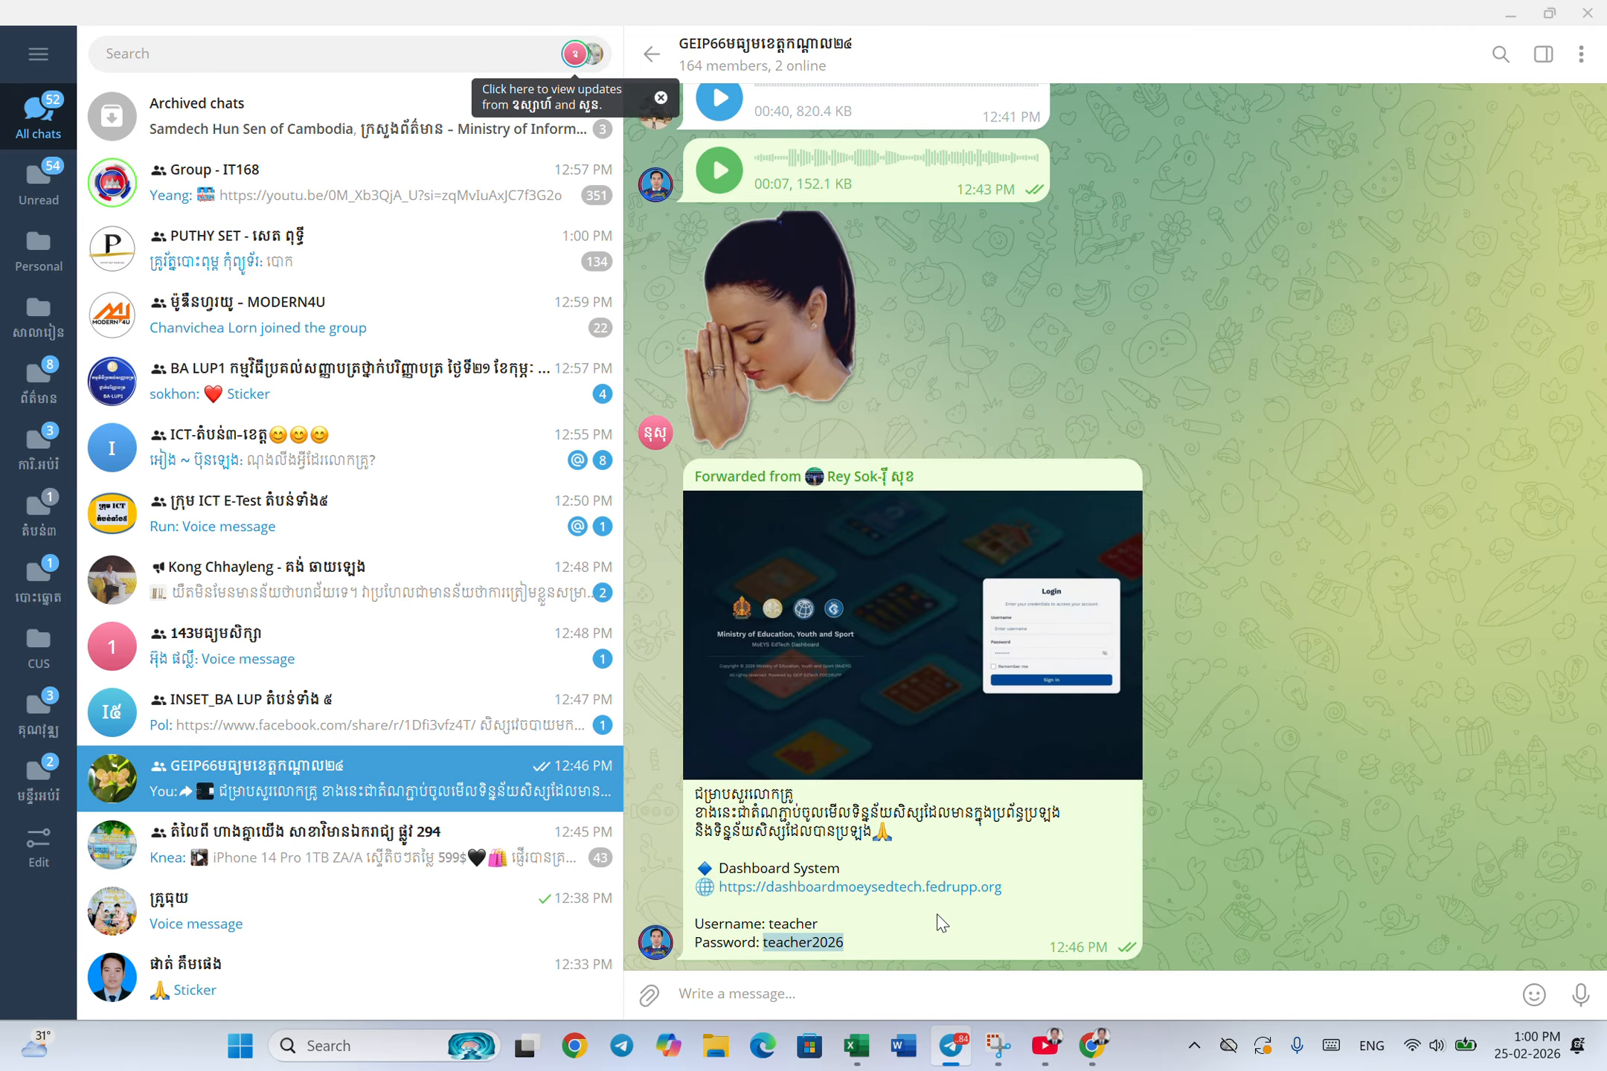
pyautogui.click(1092, 1048)
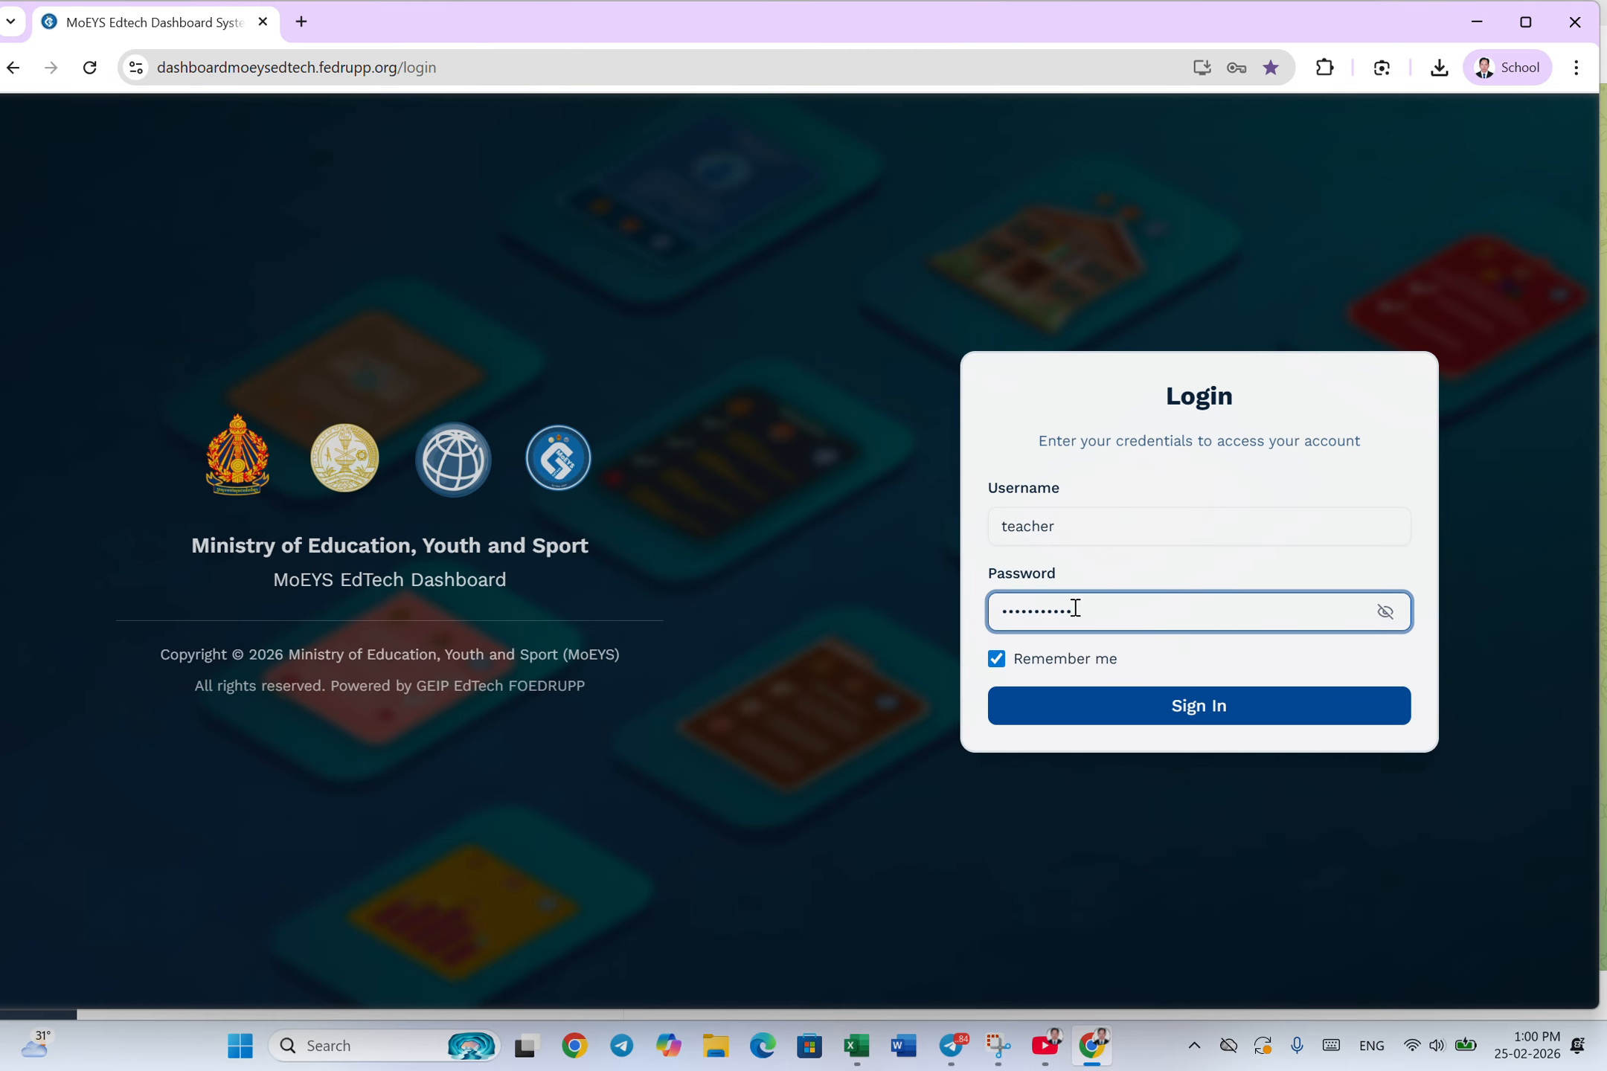
pyautogui.click(1386, 615)
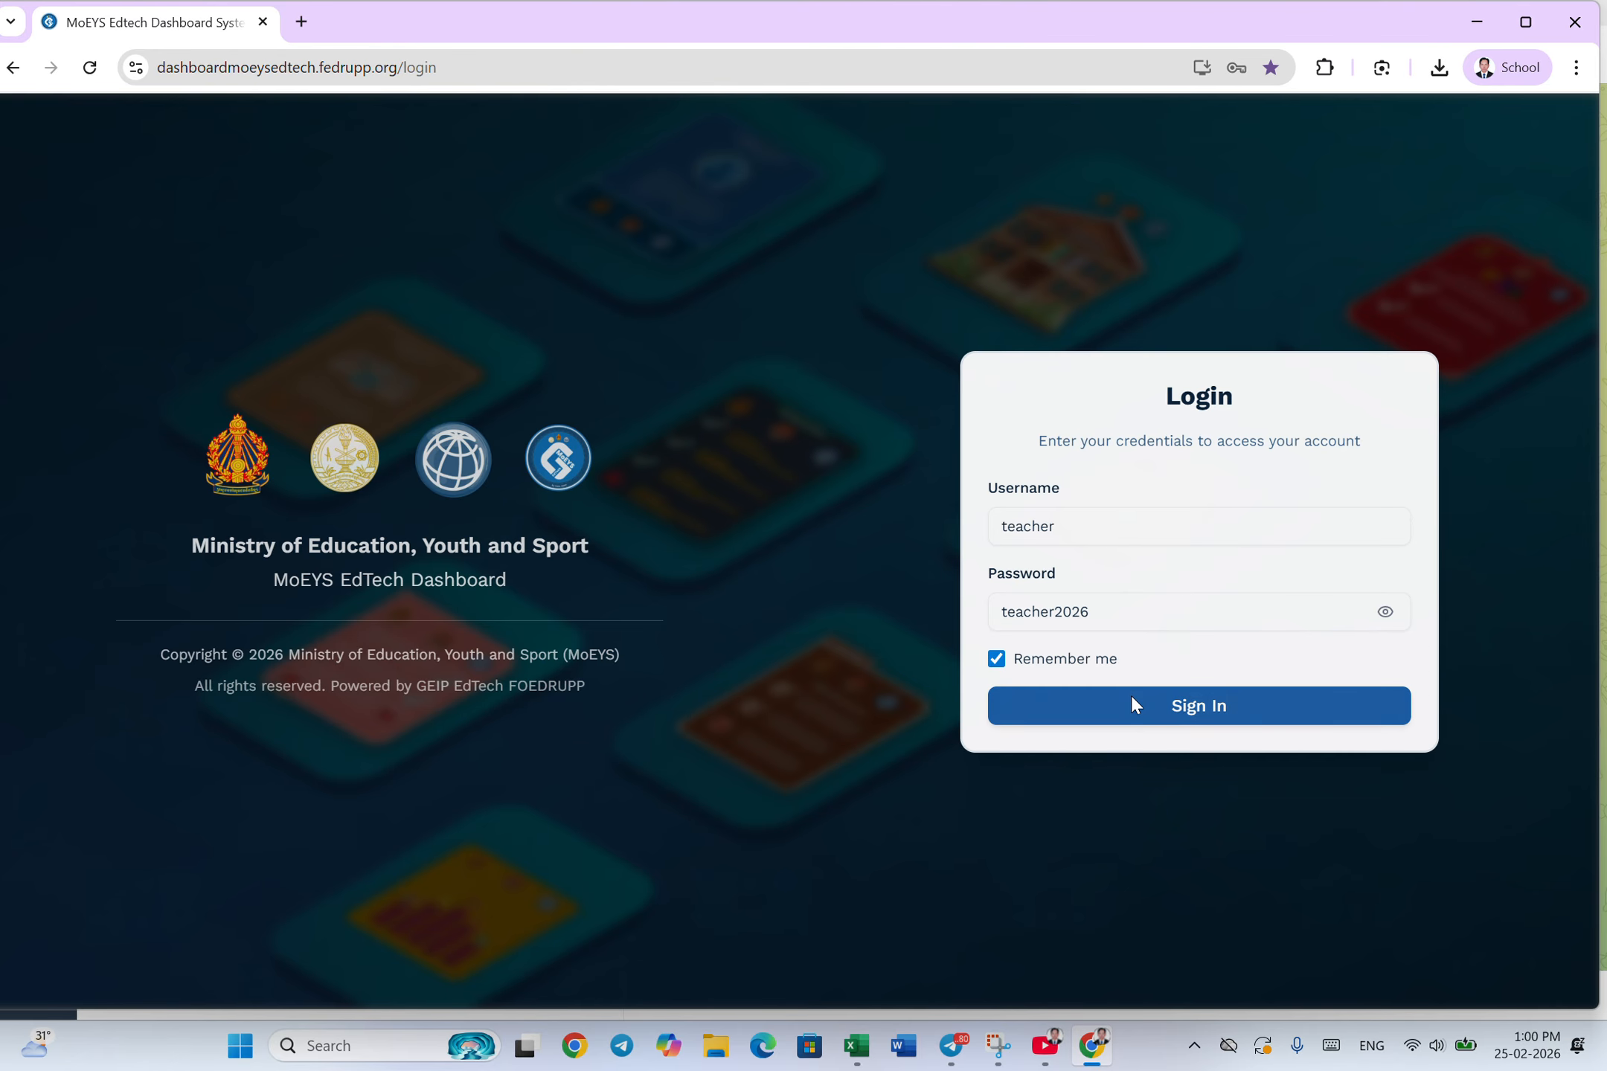
pyautogui.click(1188, 706)
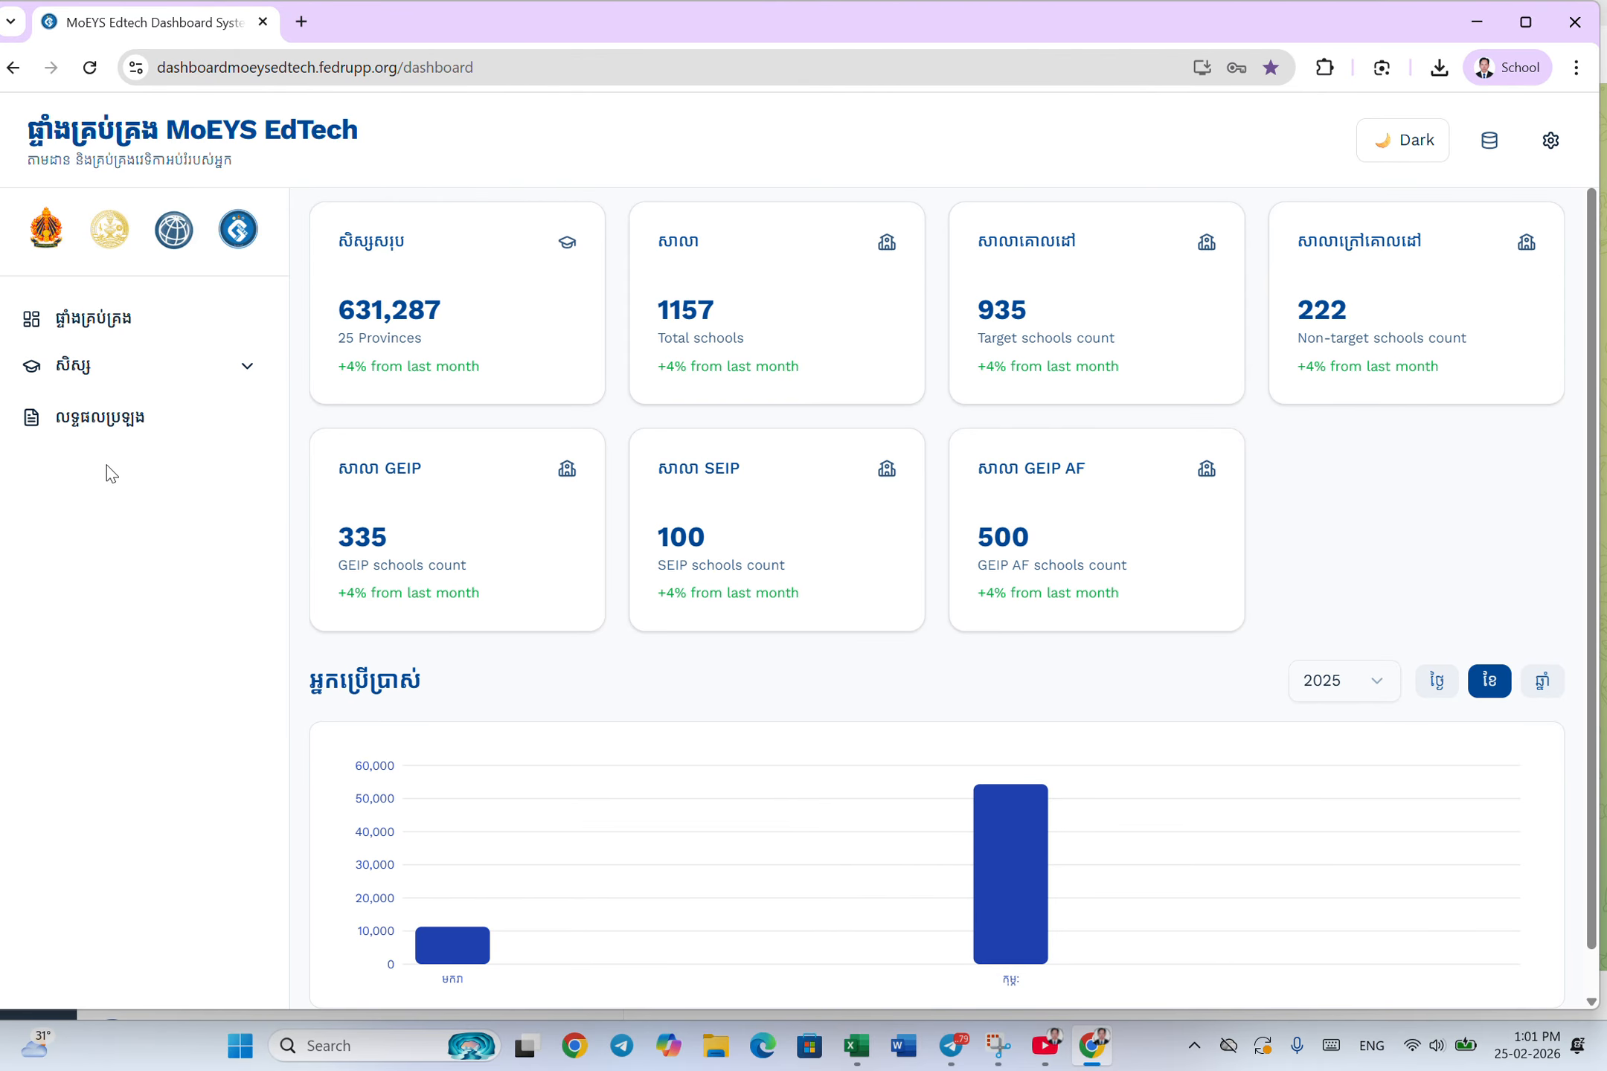
# Open the exam results for ខេត្តកណ្ដាល province and filter them to the district សំពៅពូន
pyautogui.click(109, 426)
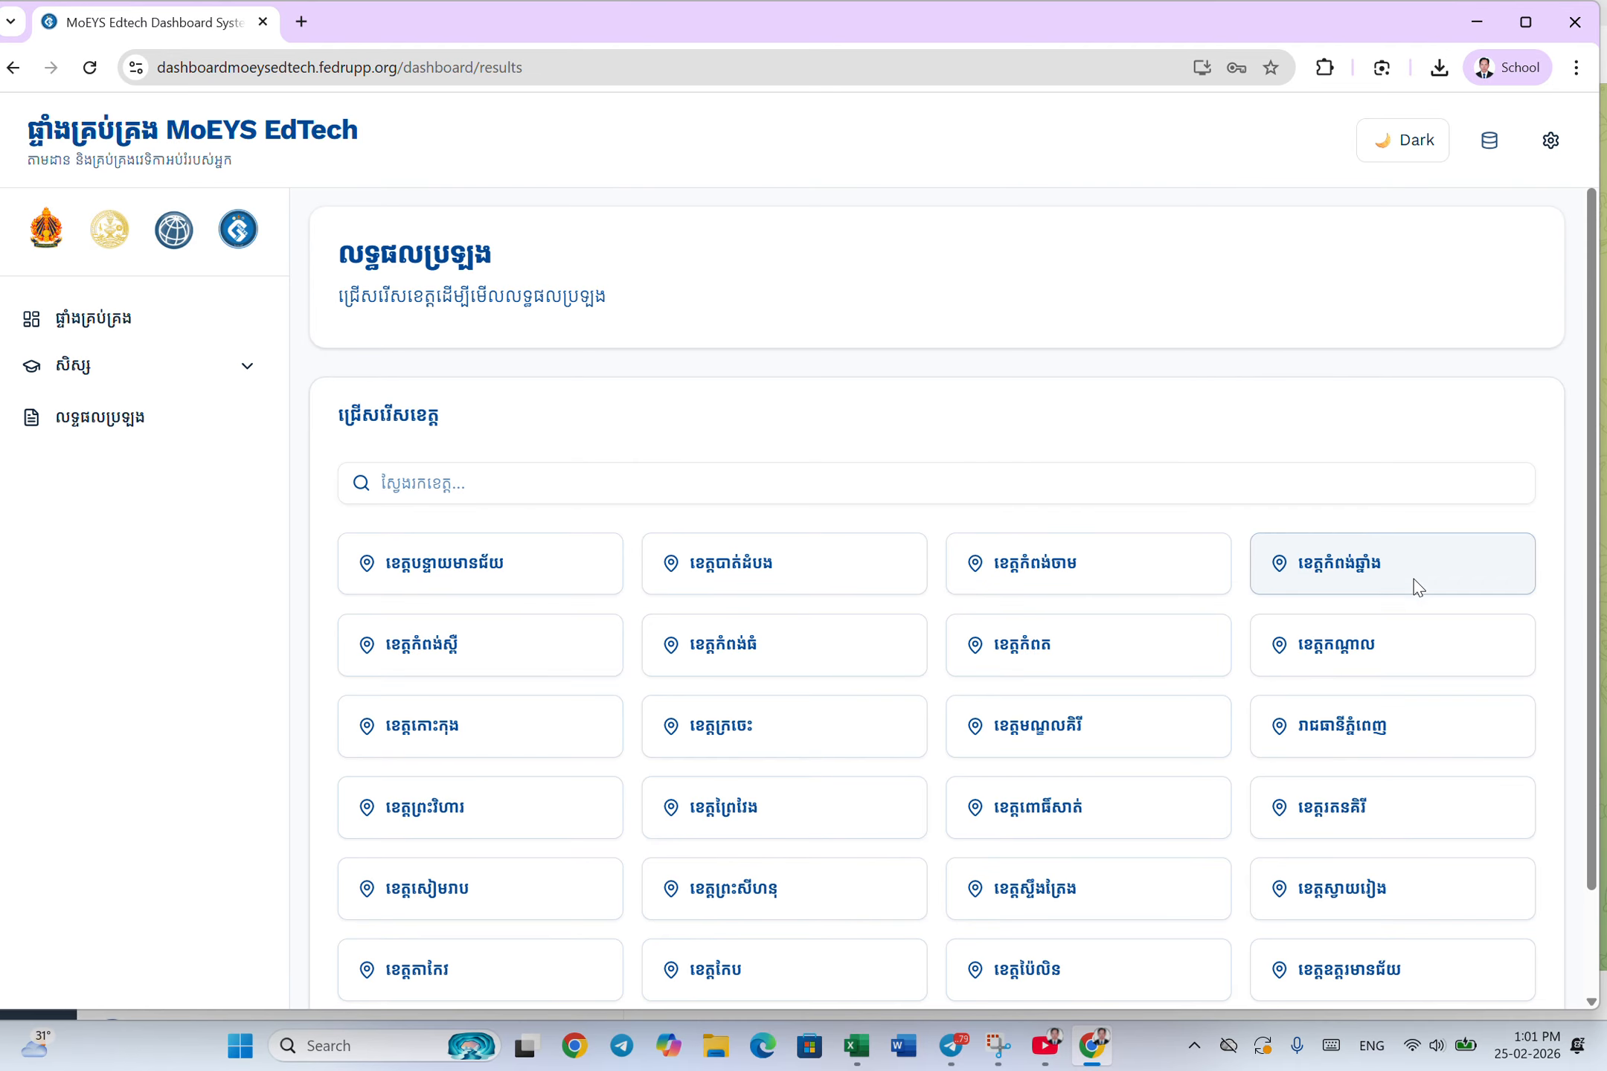
pyautogui.click(1358, 655)
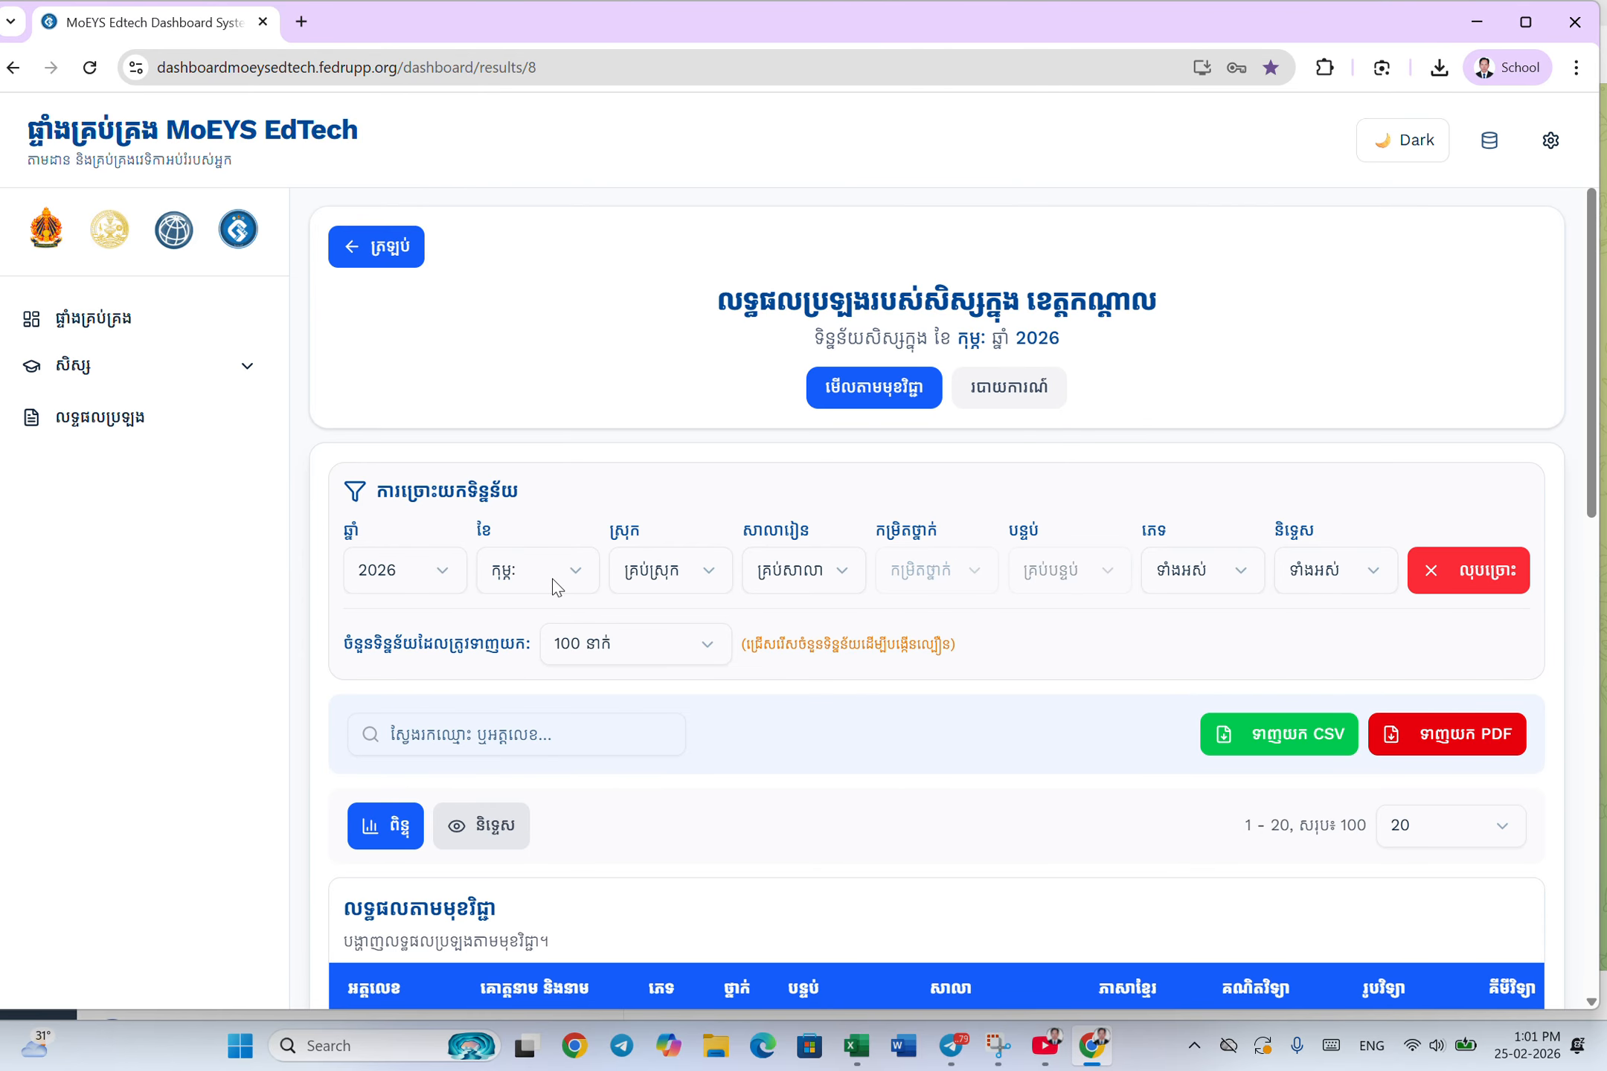
pyautogui.click(711, 577)
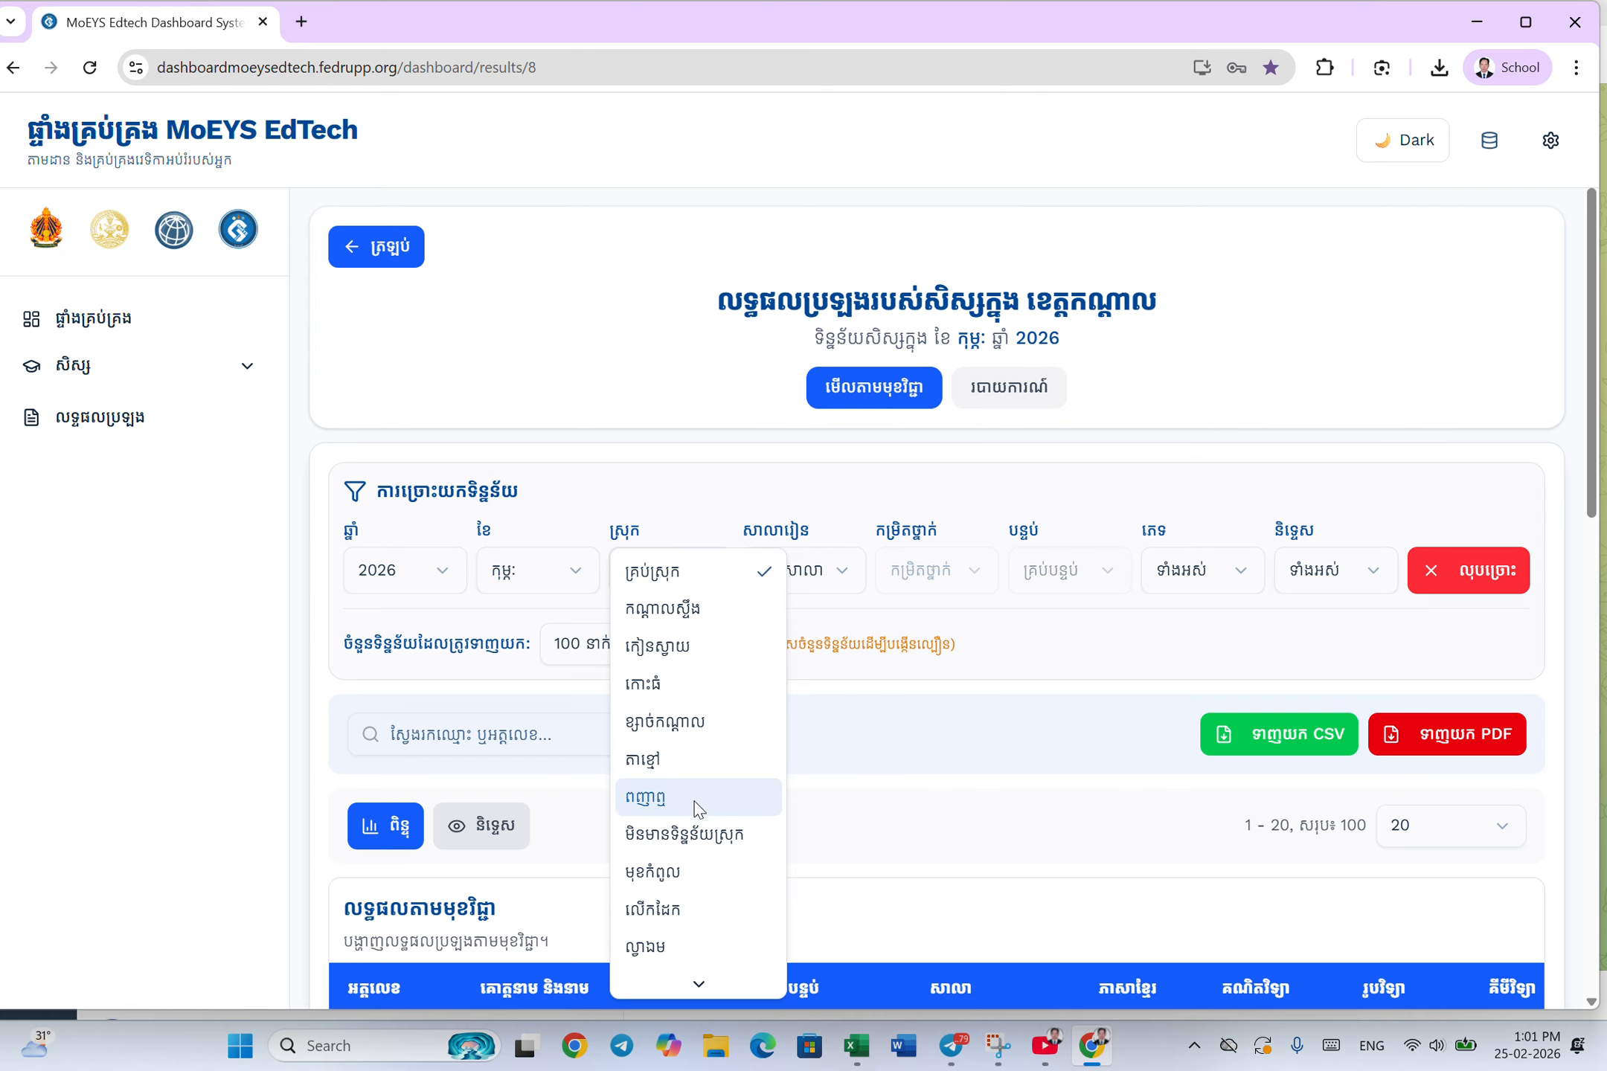
pyautogui.scroll(-2, 692, 867)
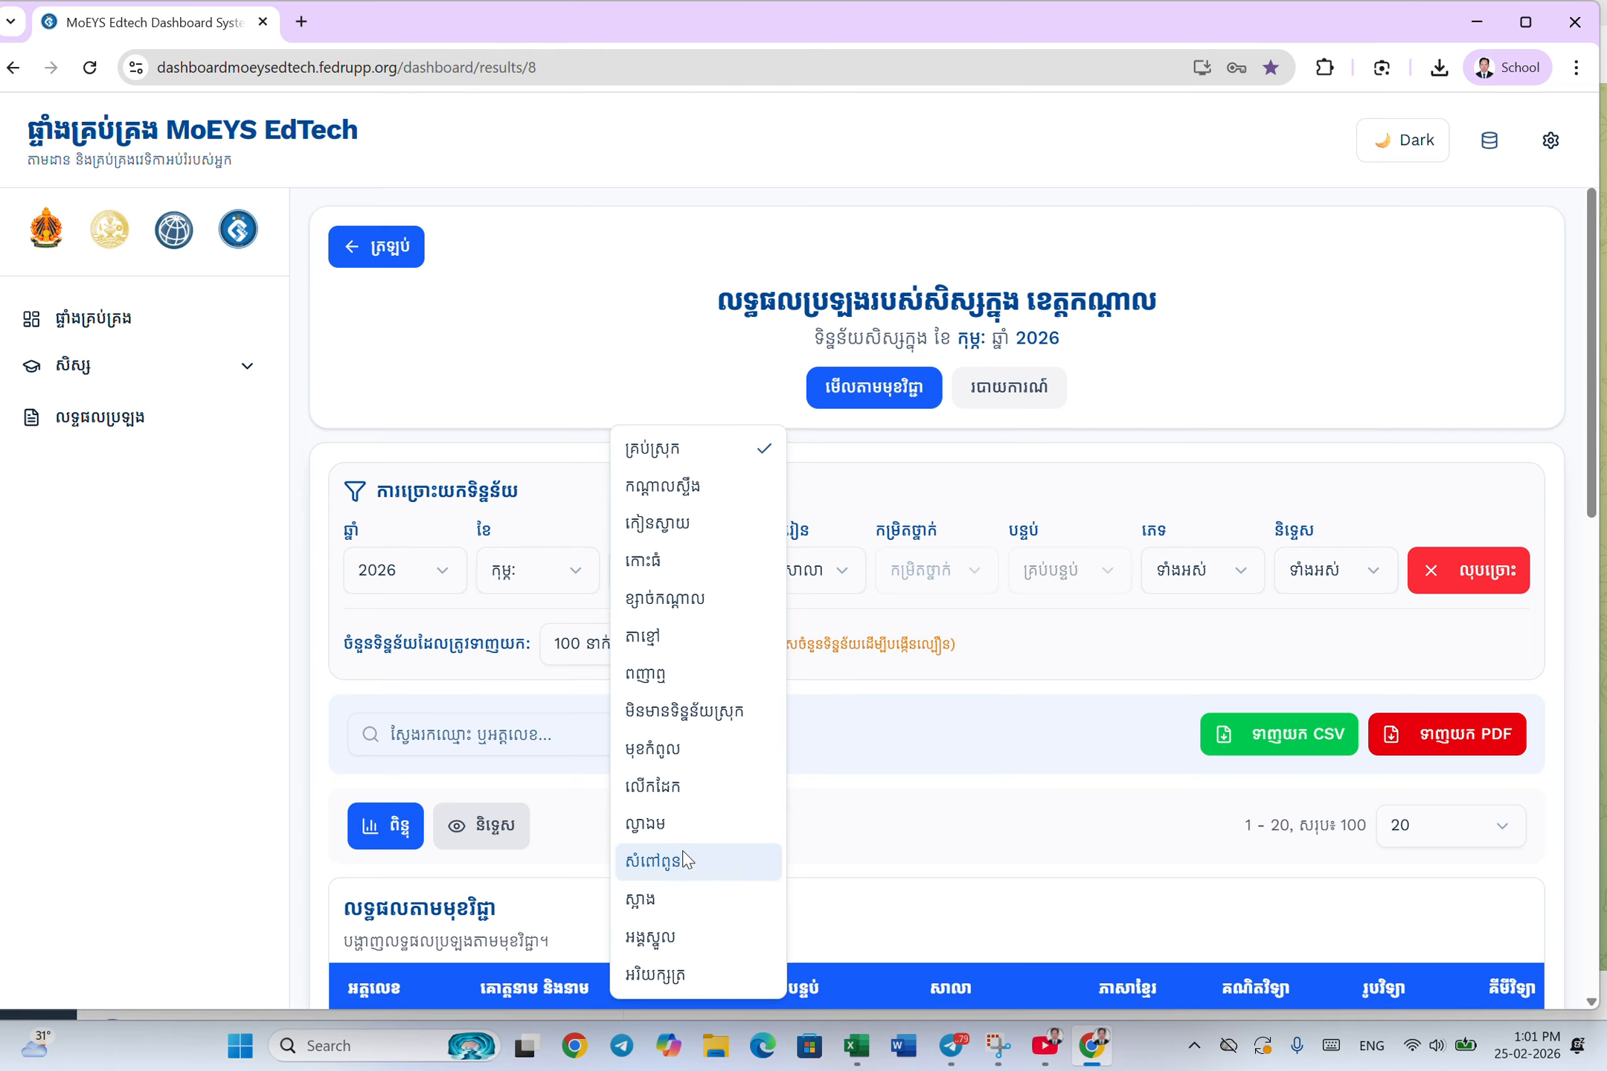
pyautogui.click(685, 863)
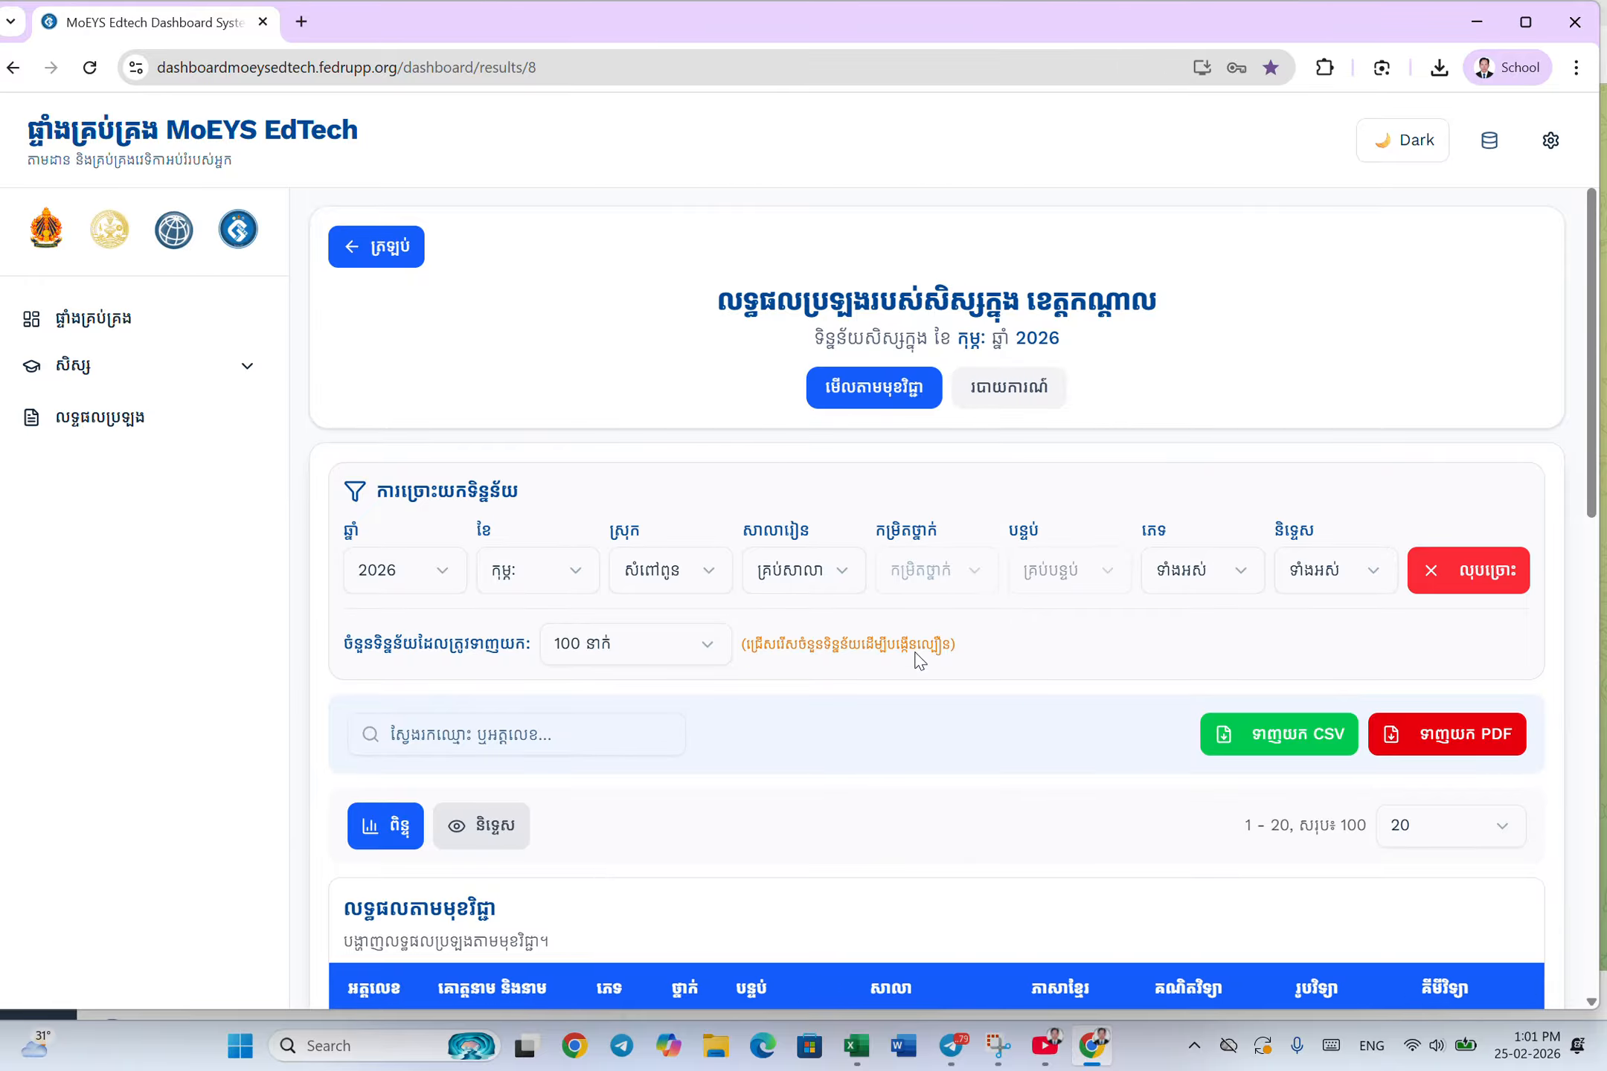
# Filter the results to the school អនុវិទ្យាល័យ ជ្រោយតាកែរ, grade 7, room A
pyautogui.click(843, 572)
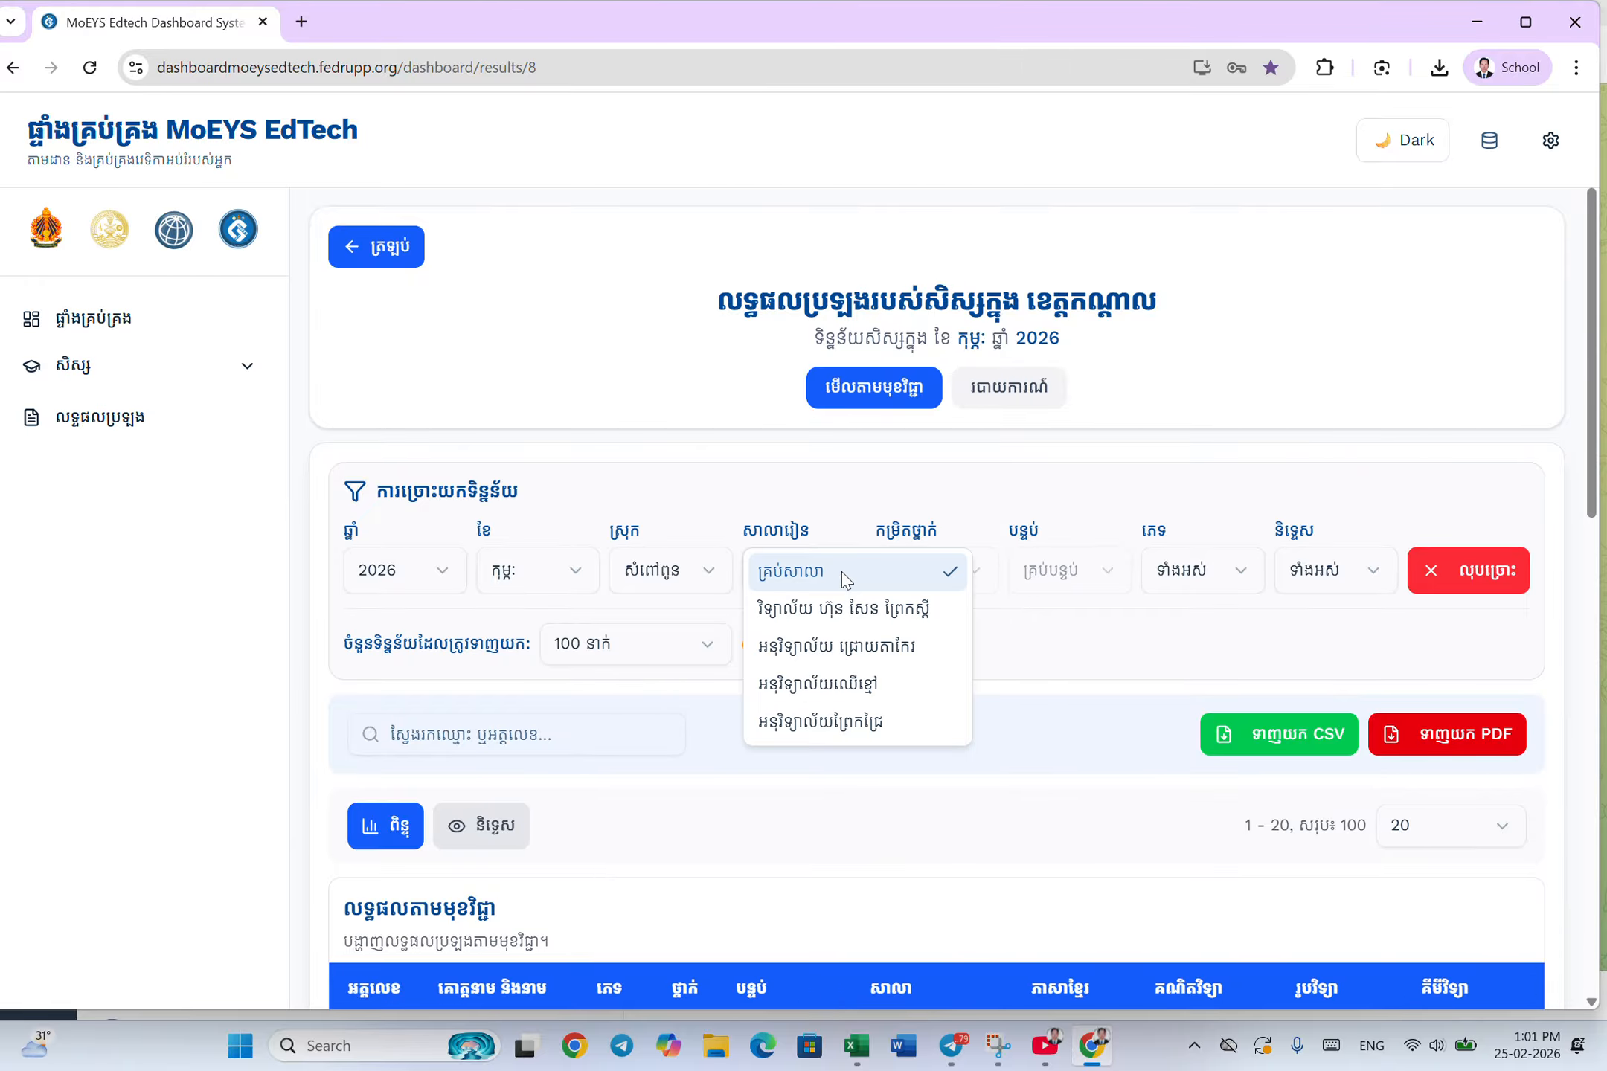
pyautogui.click(842, 645)
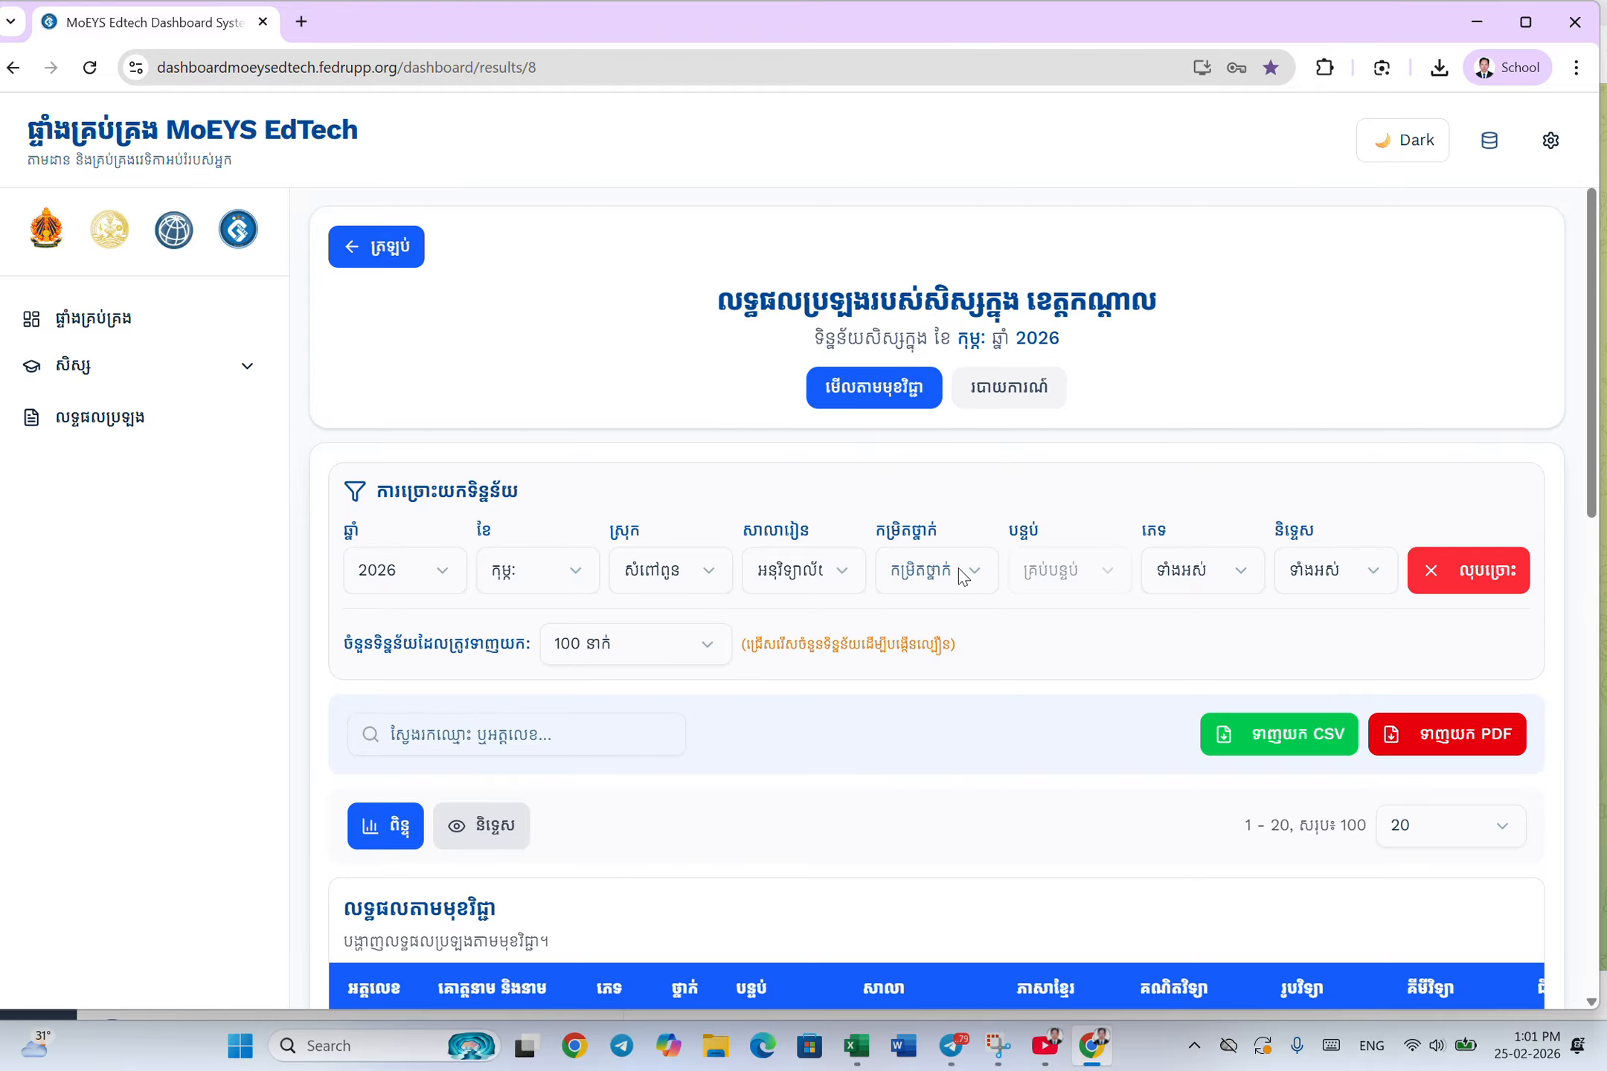
pyautogui.click(965, 577)
pyautogui.click(947, 583)
pyautogui.click(1105, 576)
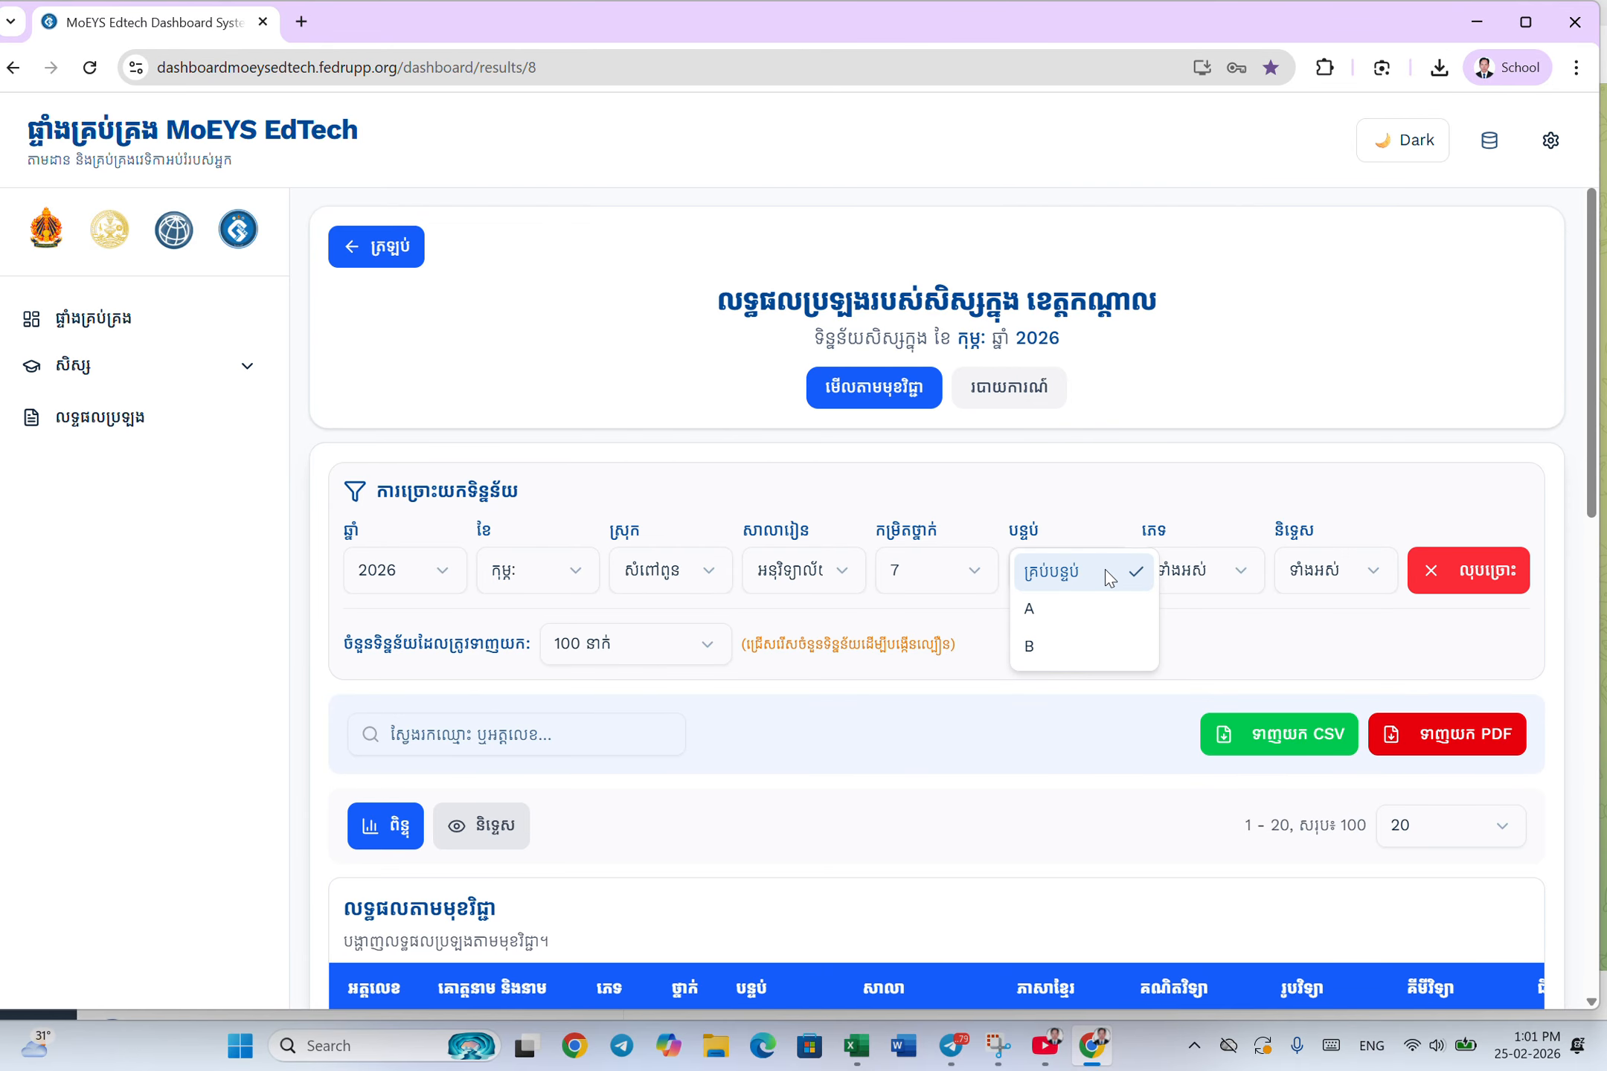
pyautogui.click(1077, 622)
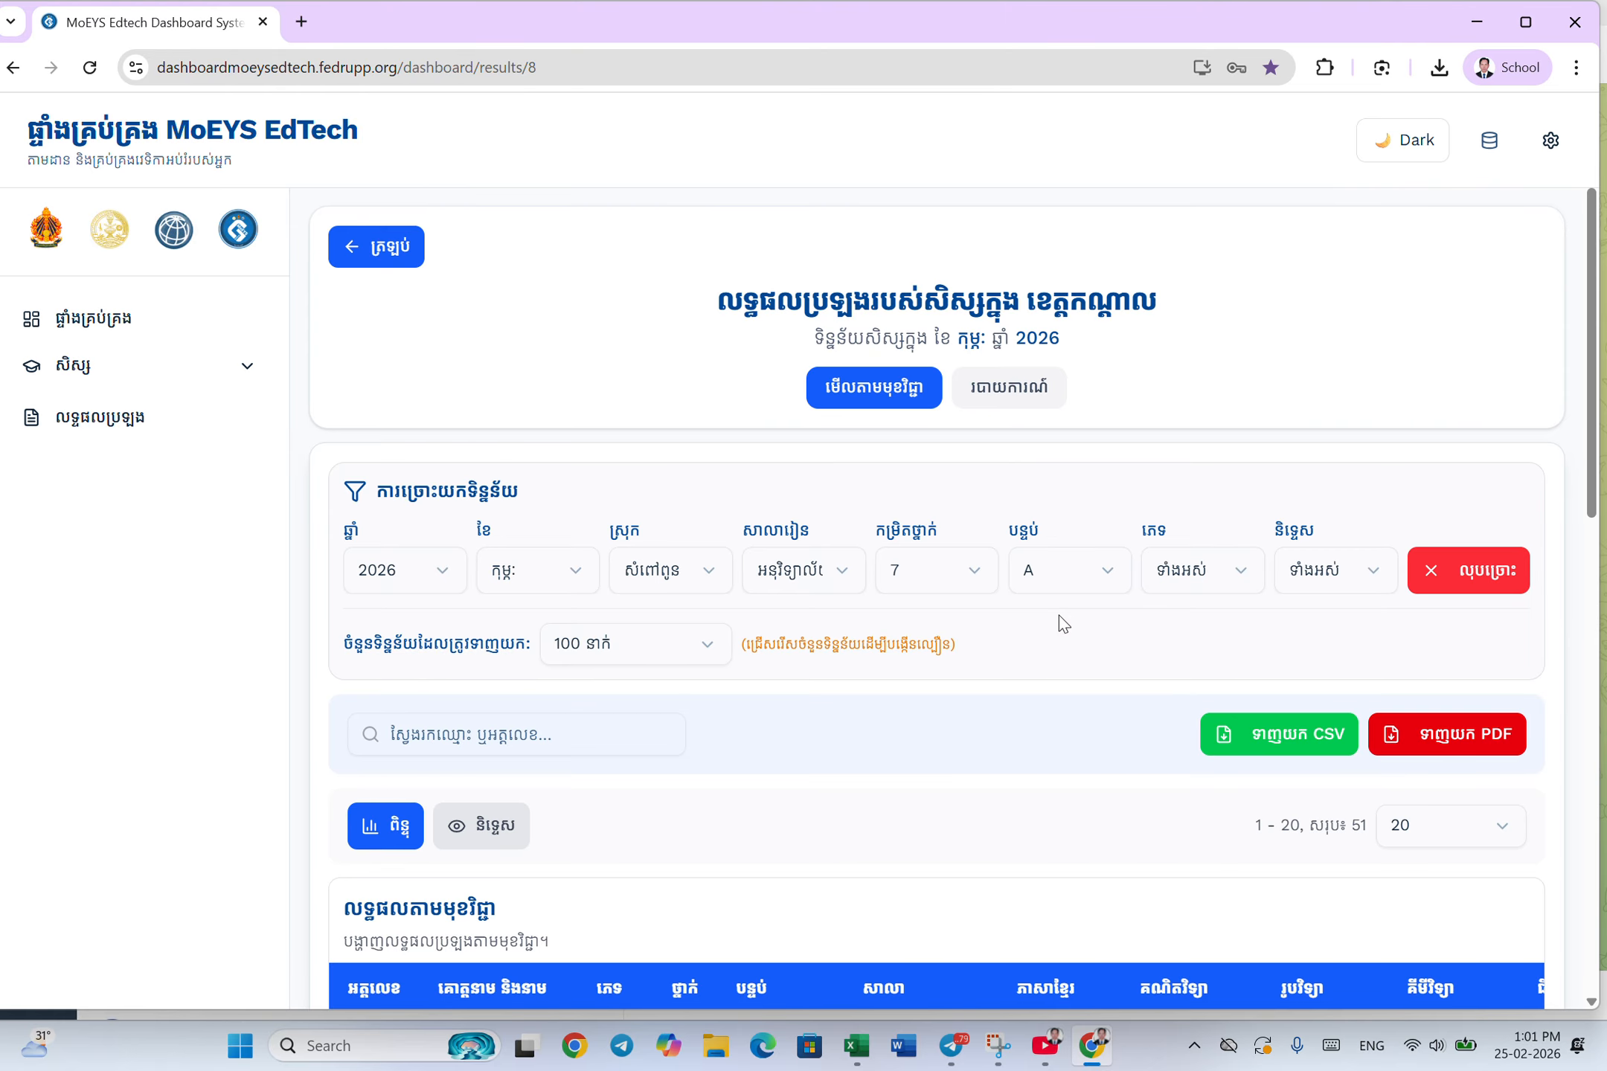
# Examine the class's February 2026 results table, including every subject score and the average column
pyautogui.scroll(-2, 1056, 744)
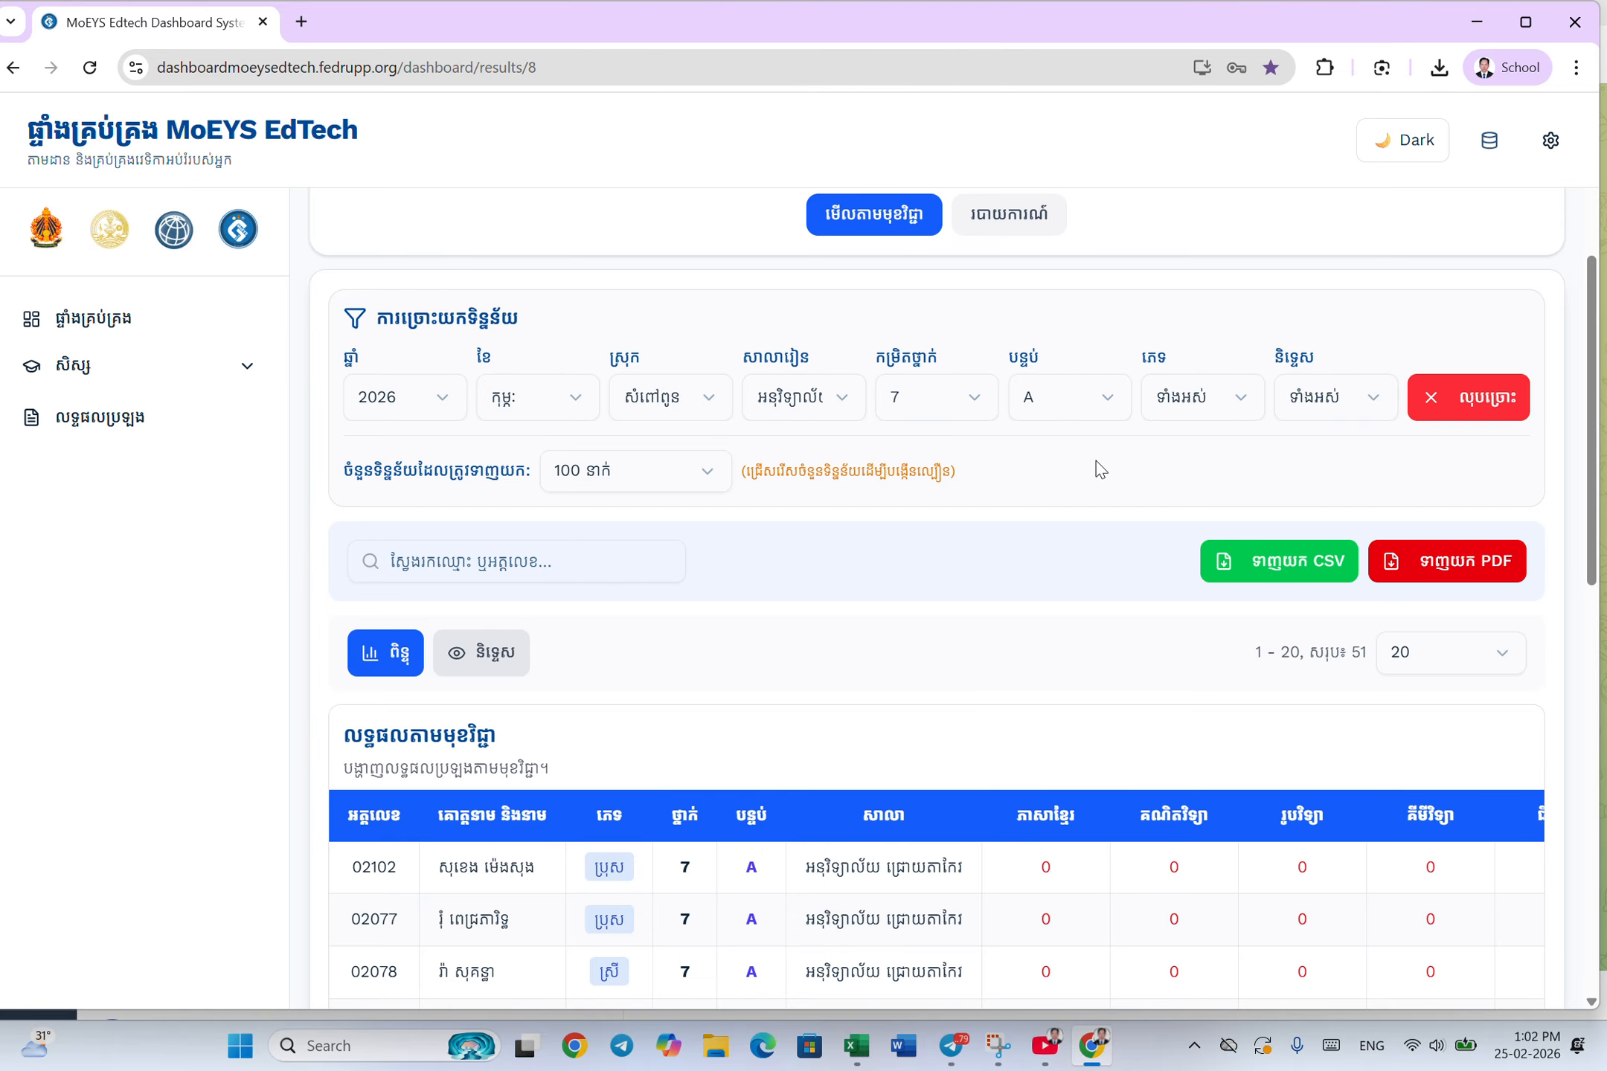
pyautogui.scroll(-5, 1096, 460)
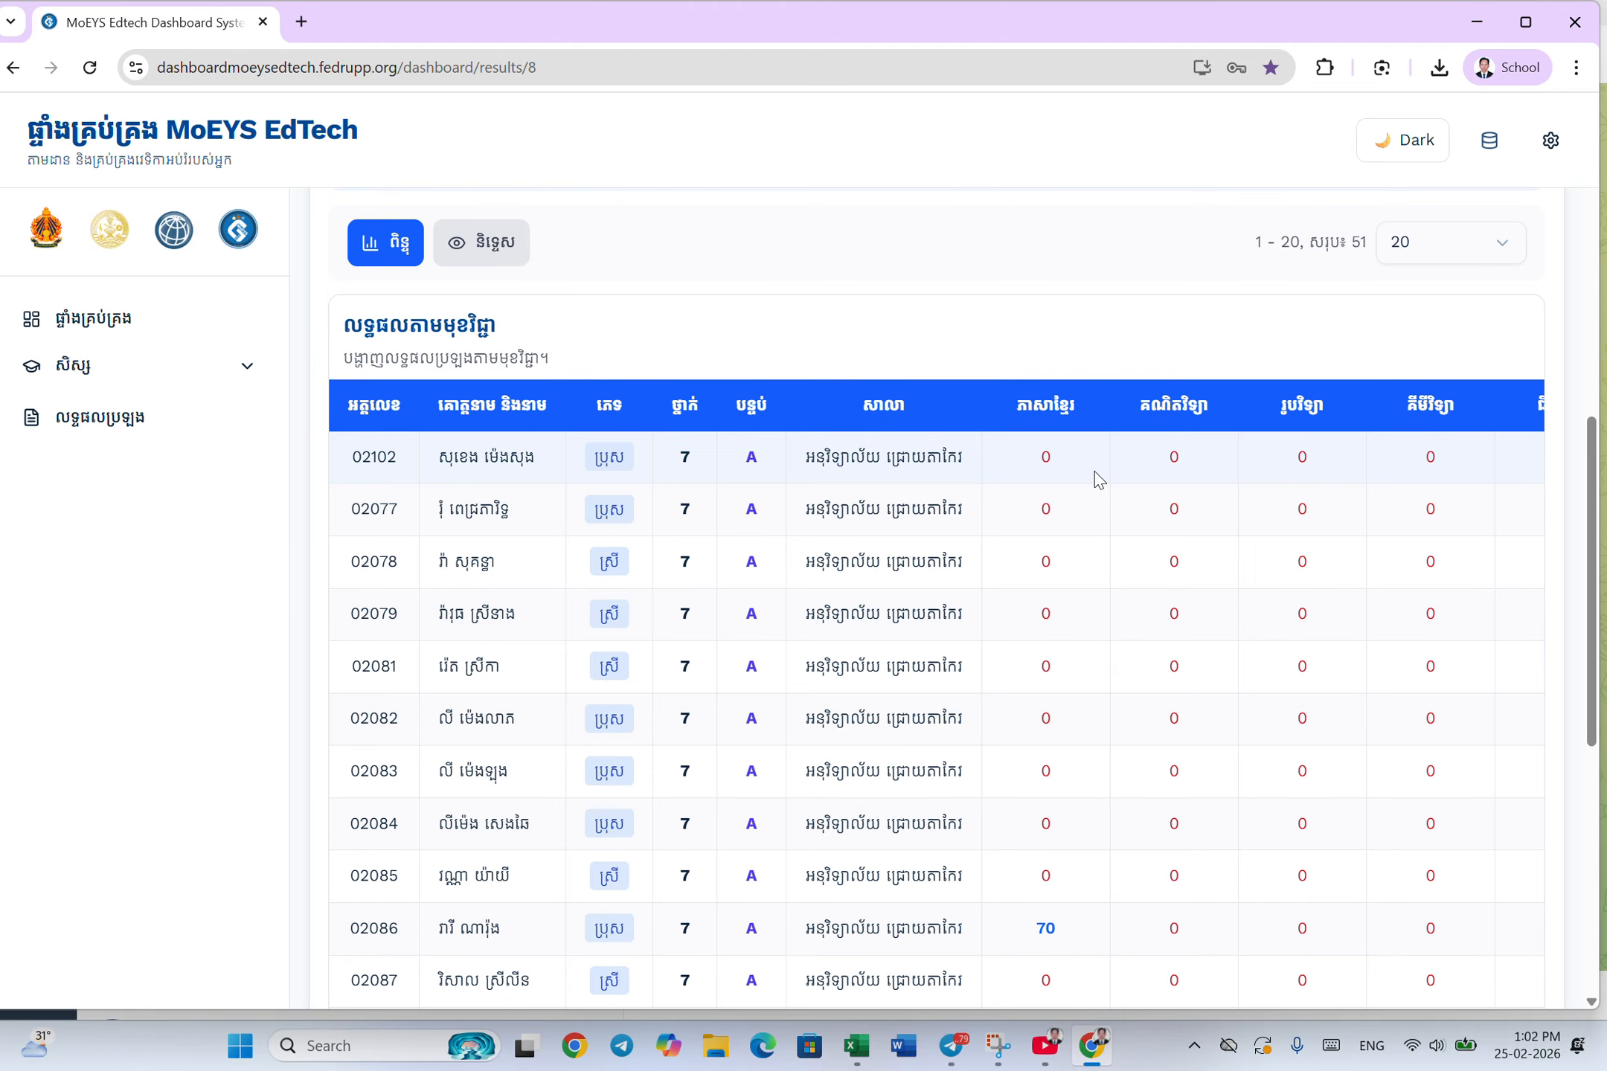
pyautogui.scroll(-2, 1109, 673)
pyautogui.hscroll(5, 1109, 672)
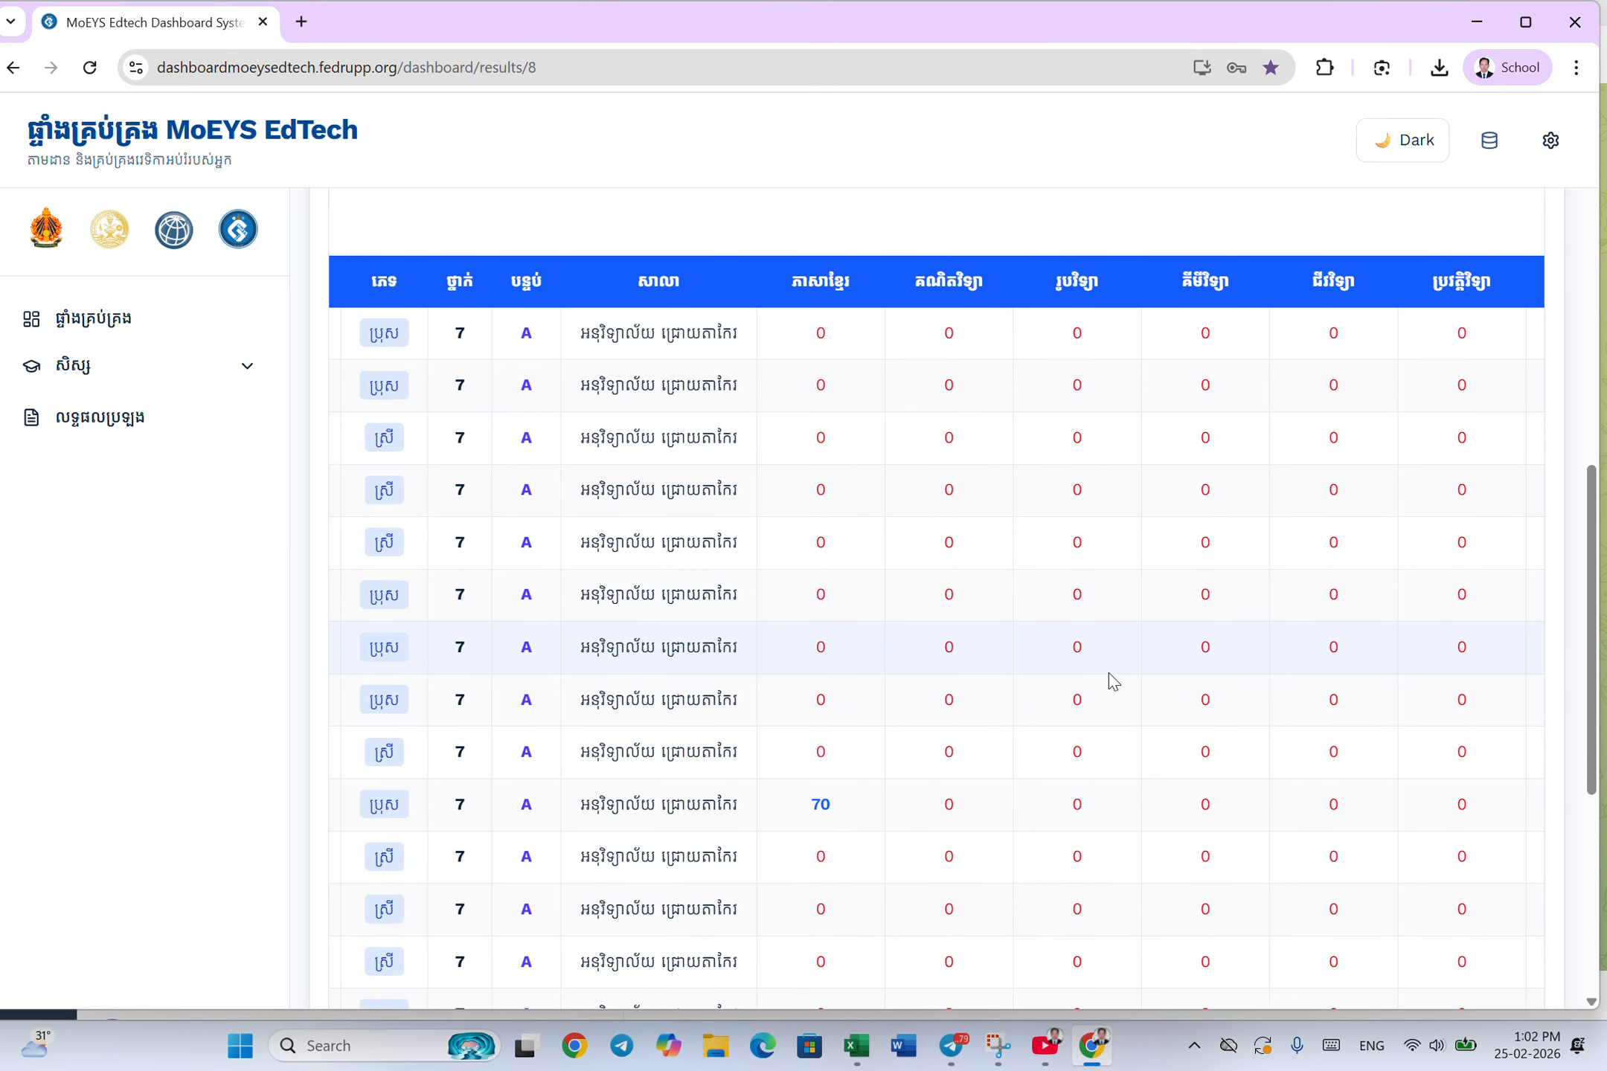
pyautogui.hscroll(5, 1109, 673)
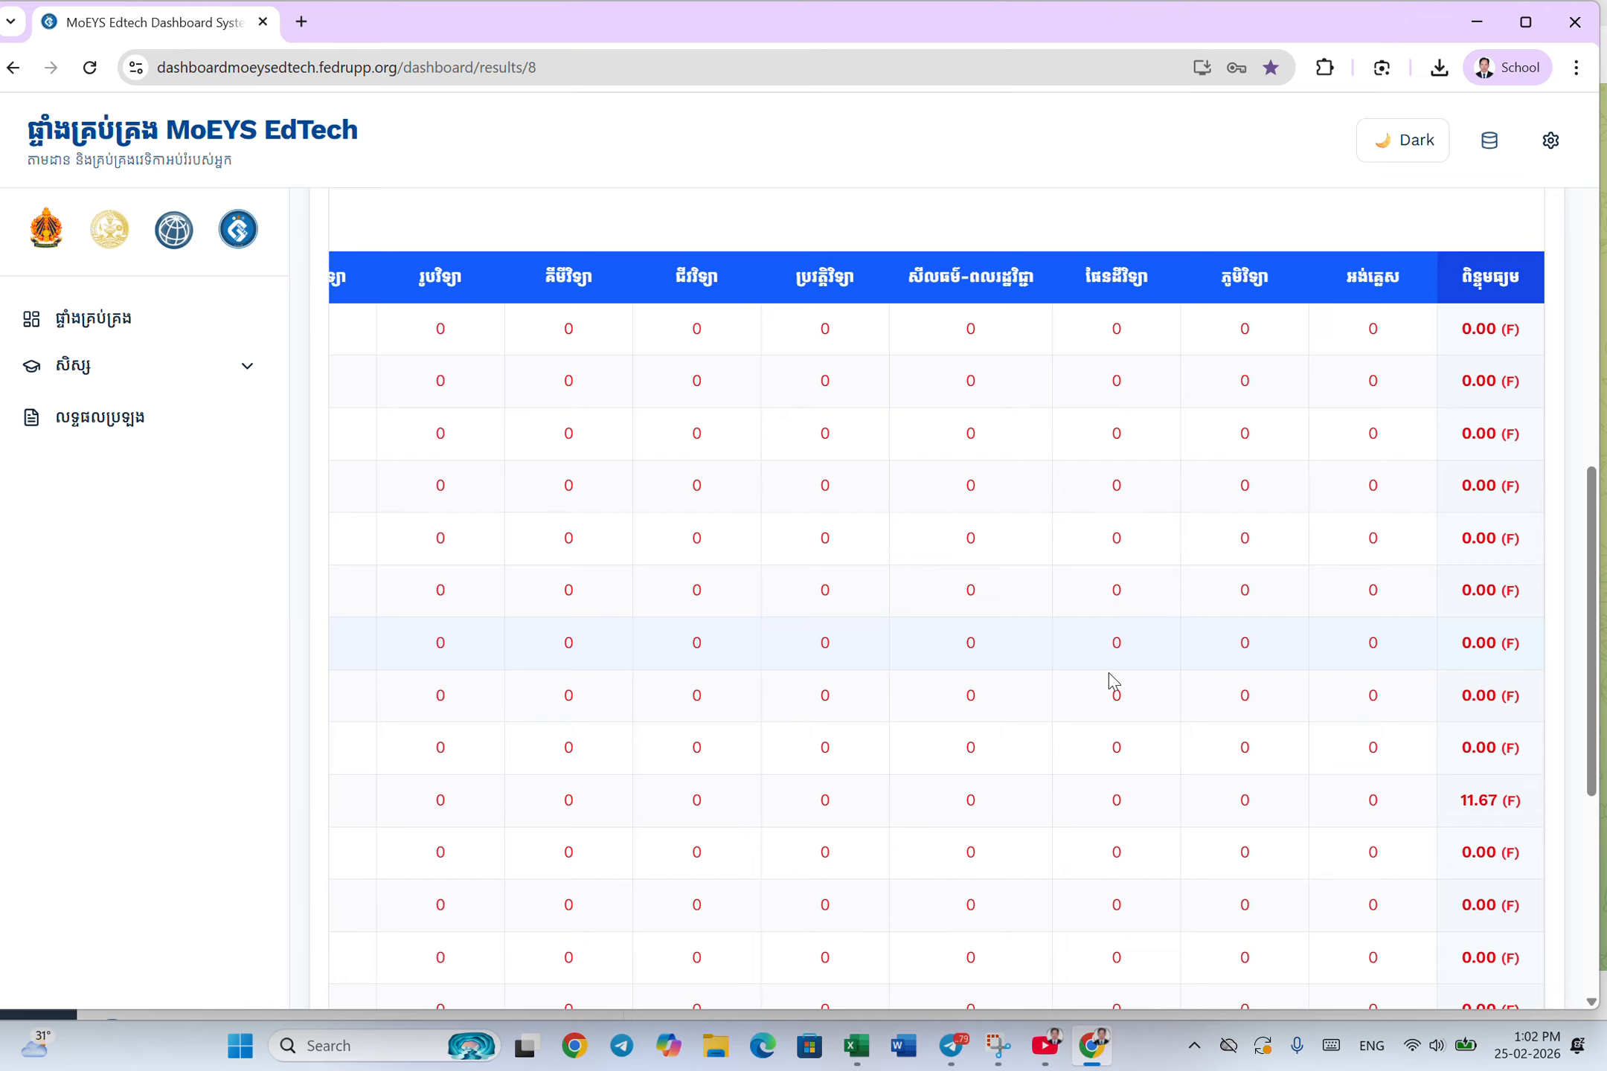
pyautogui.scroll(-6, 1109, 673)
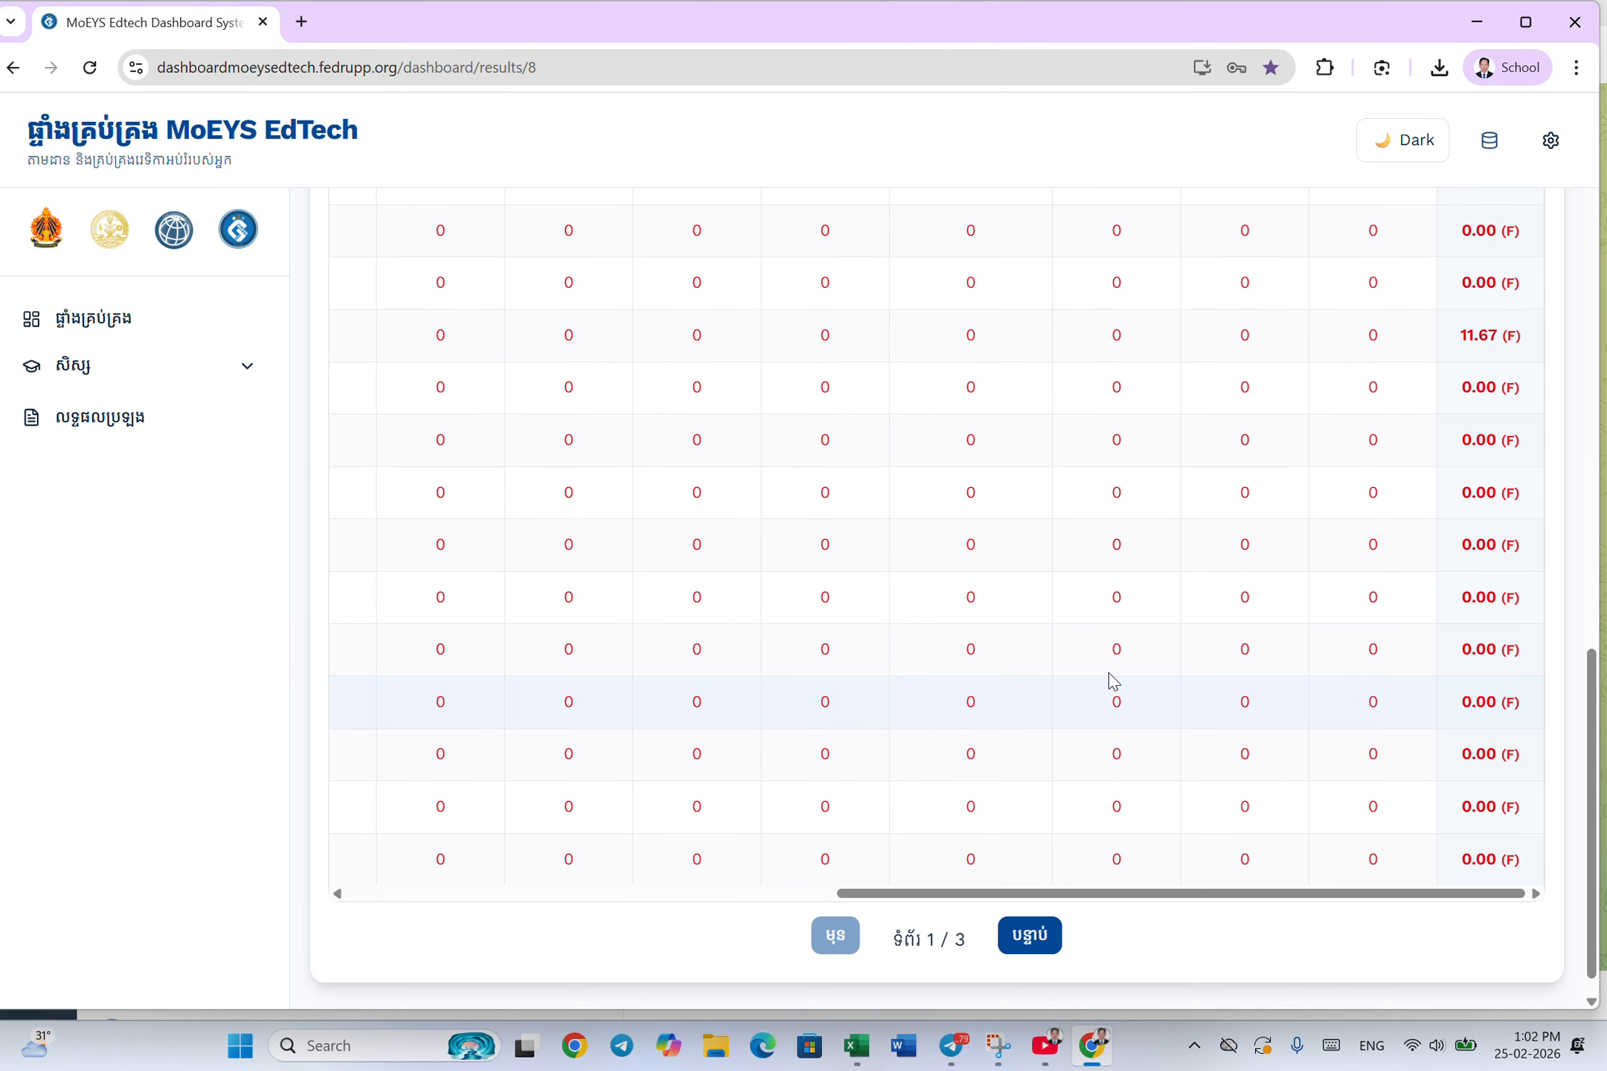
pyautogui.scroll(2, 1108, 673)
pyautogui.scroll(10, 1113, 681)
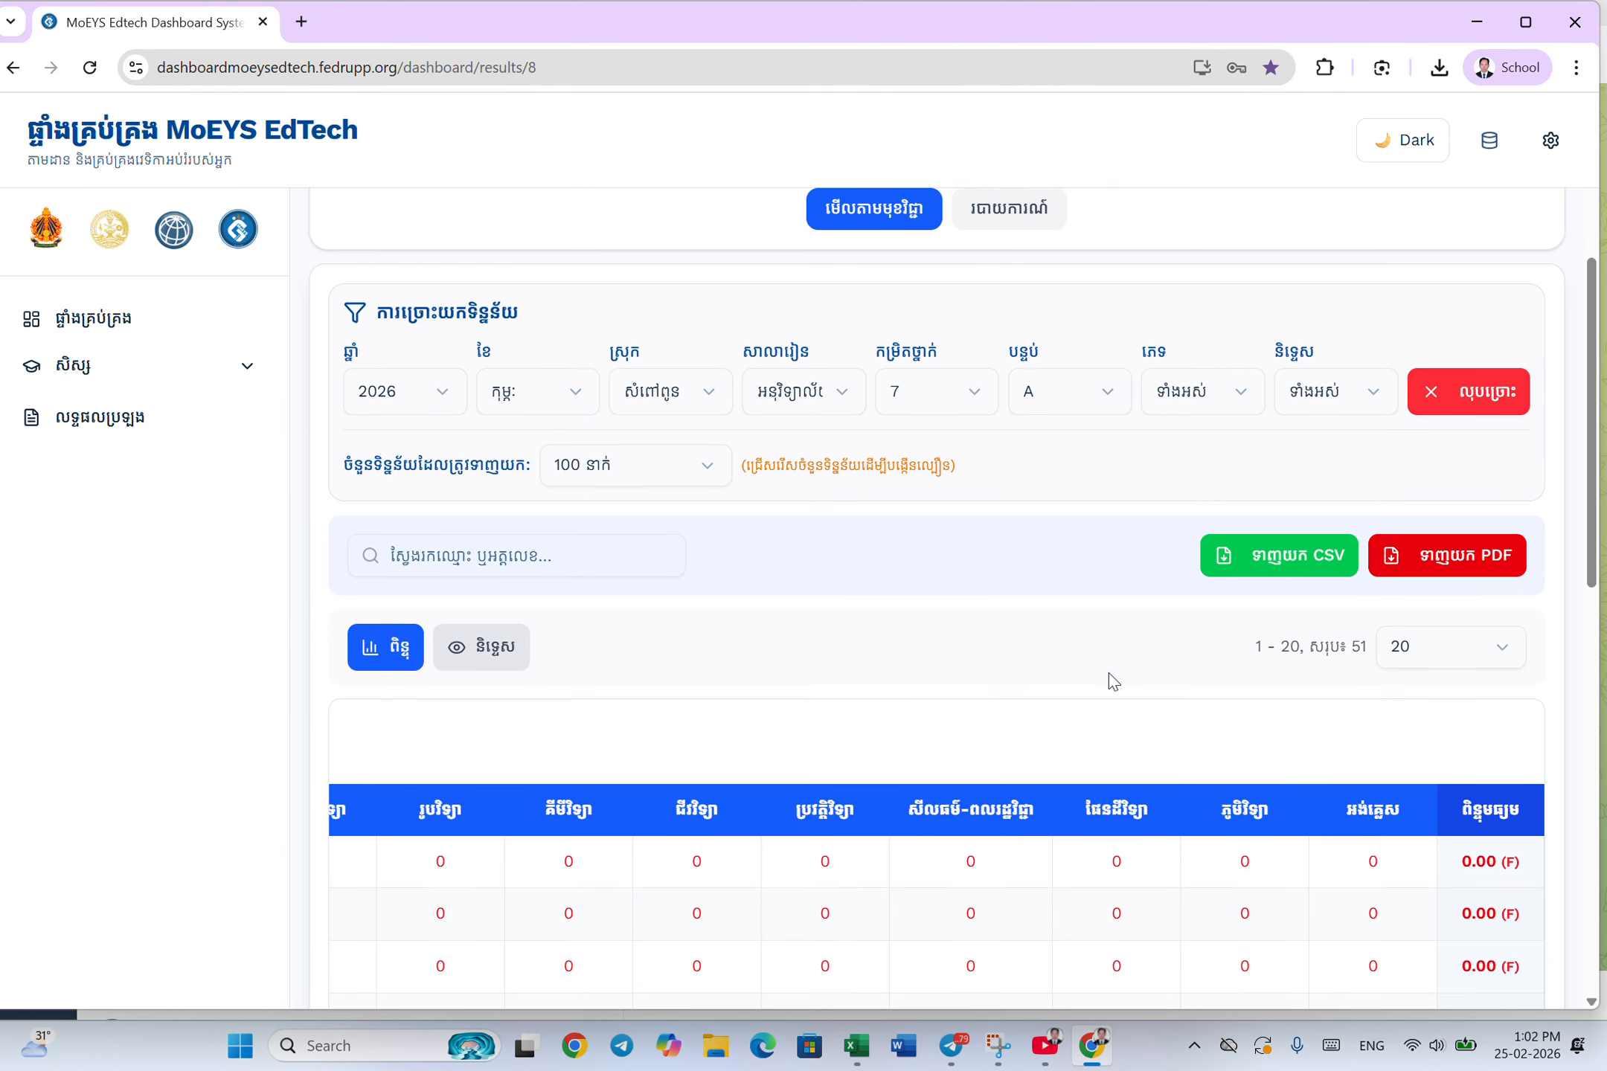
pyautogui.hscroll(-3, 1108, 673)
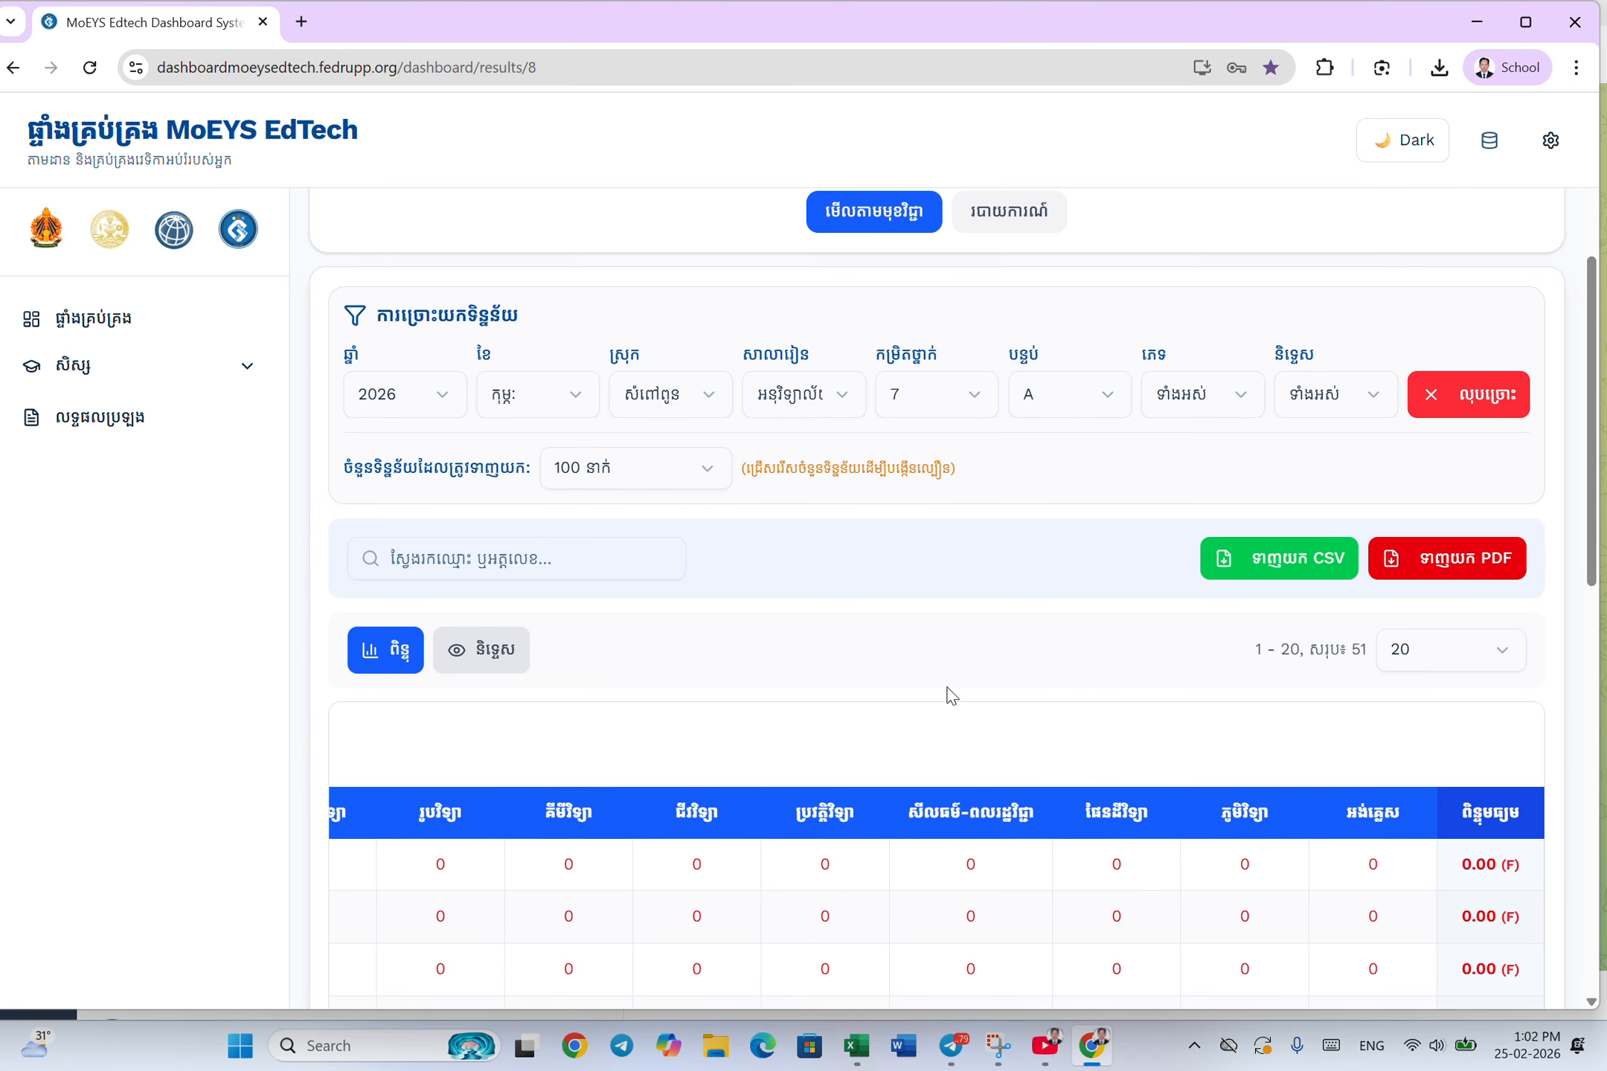
# Change the month filter to មករា (January) and review the class's scores across the subject columns
pyautogui.click(577, 393)
pyautogui.click(539, 363)
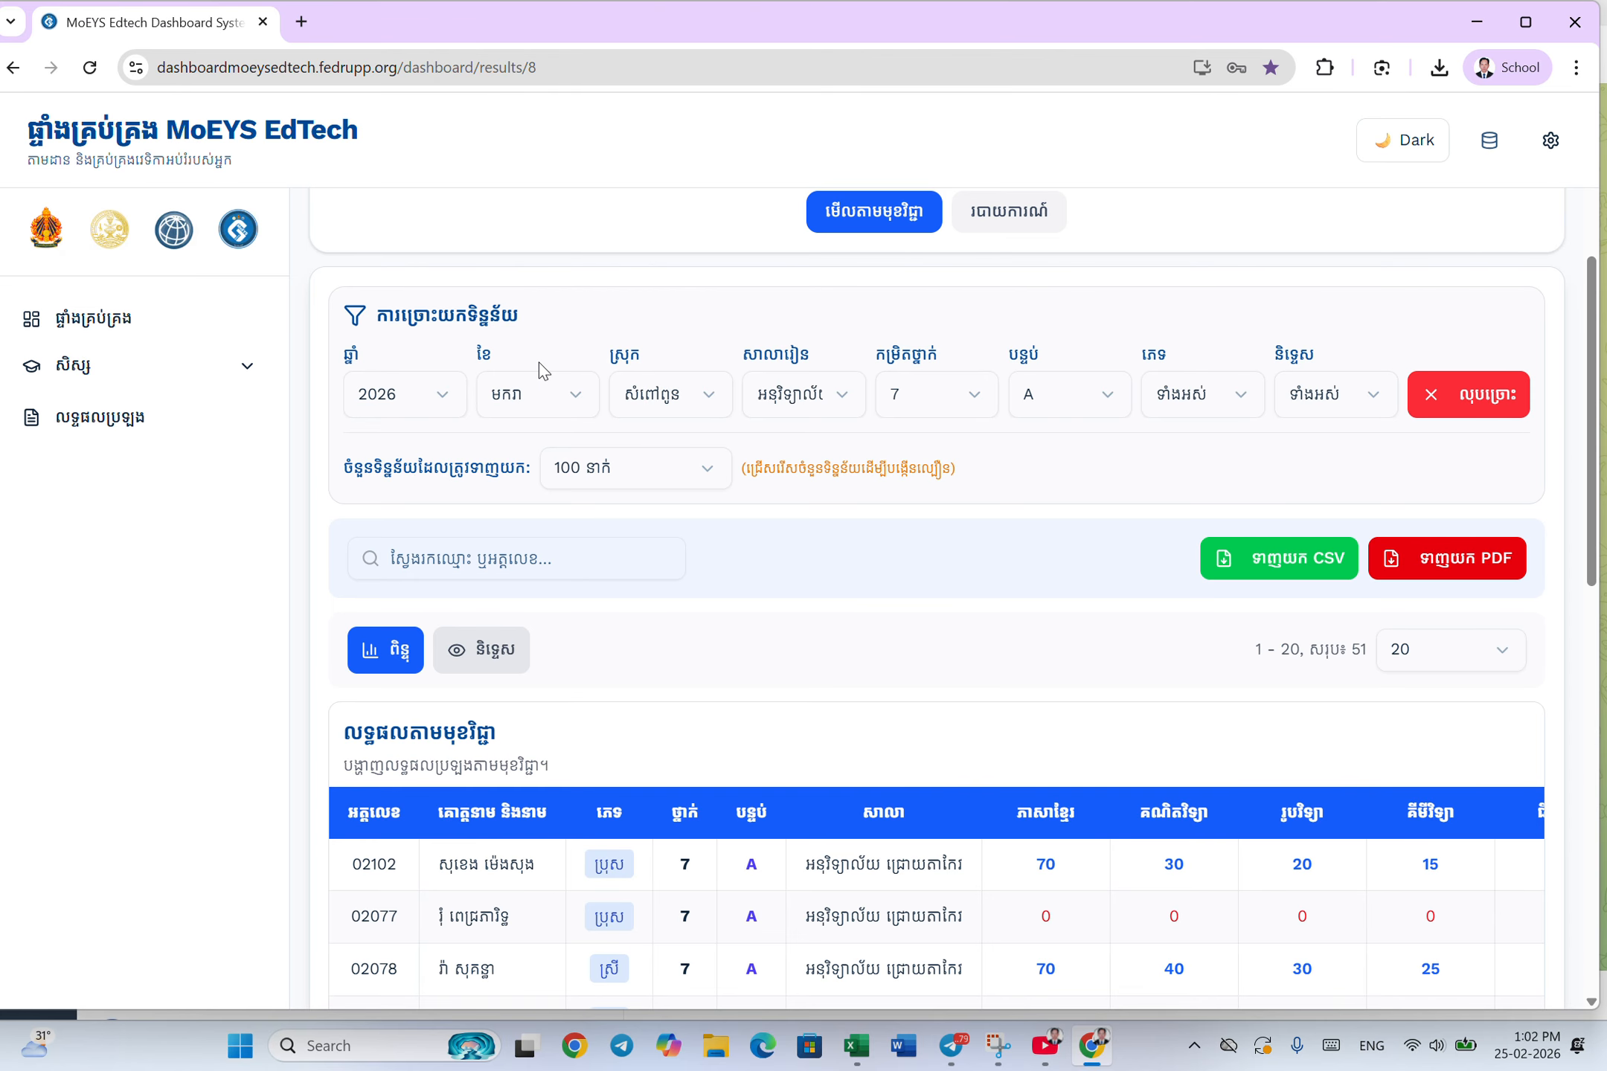
pyautogui.scroll(-2, 814, 666)
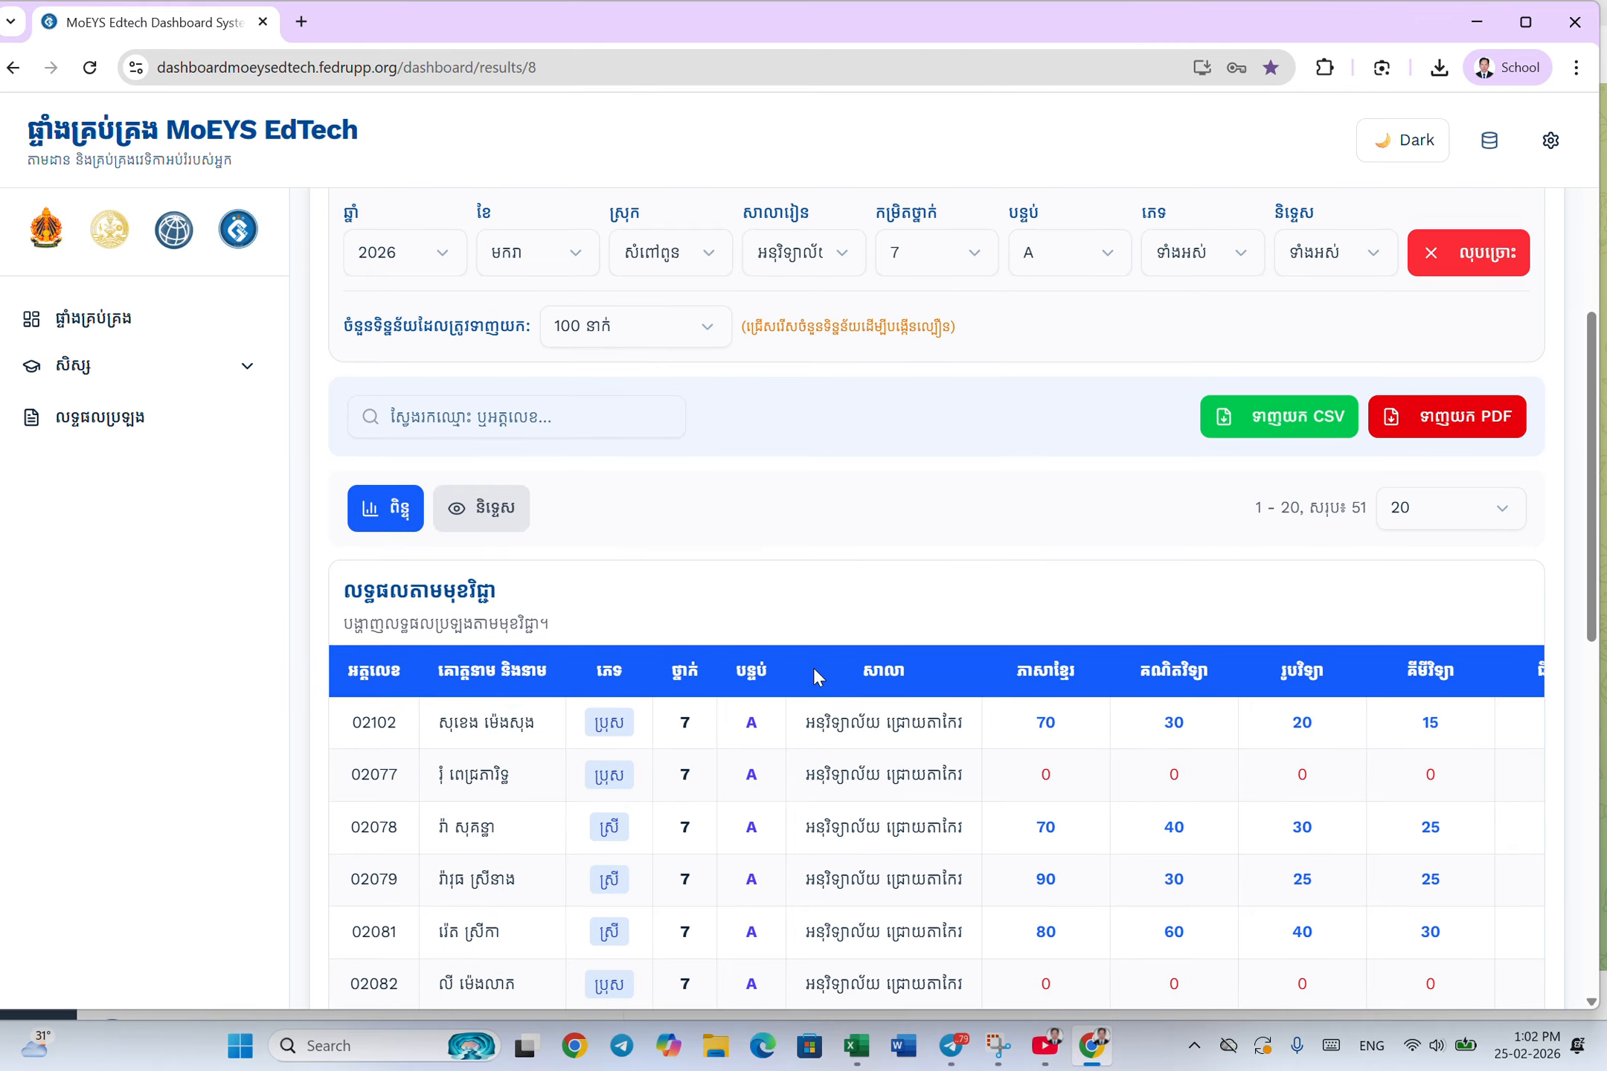
pyautogui.scroll(-7, 814, 667)
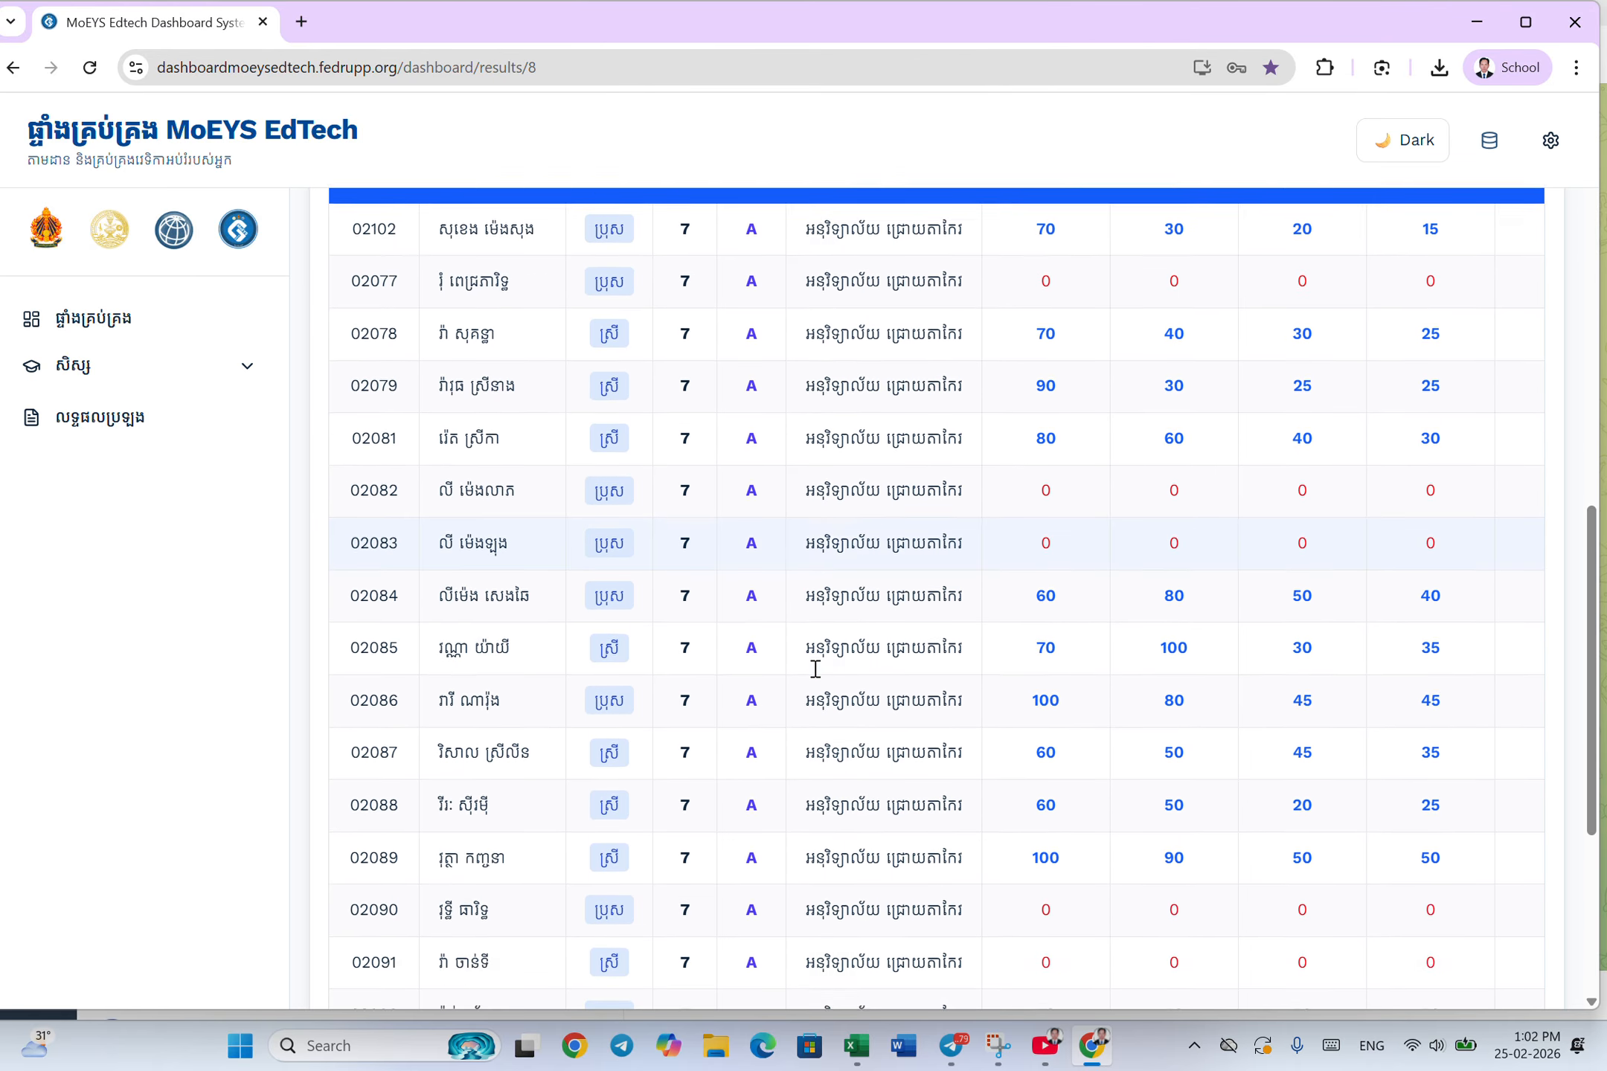
pyautogui.scroll(7, 816, 669)
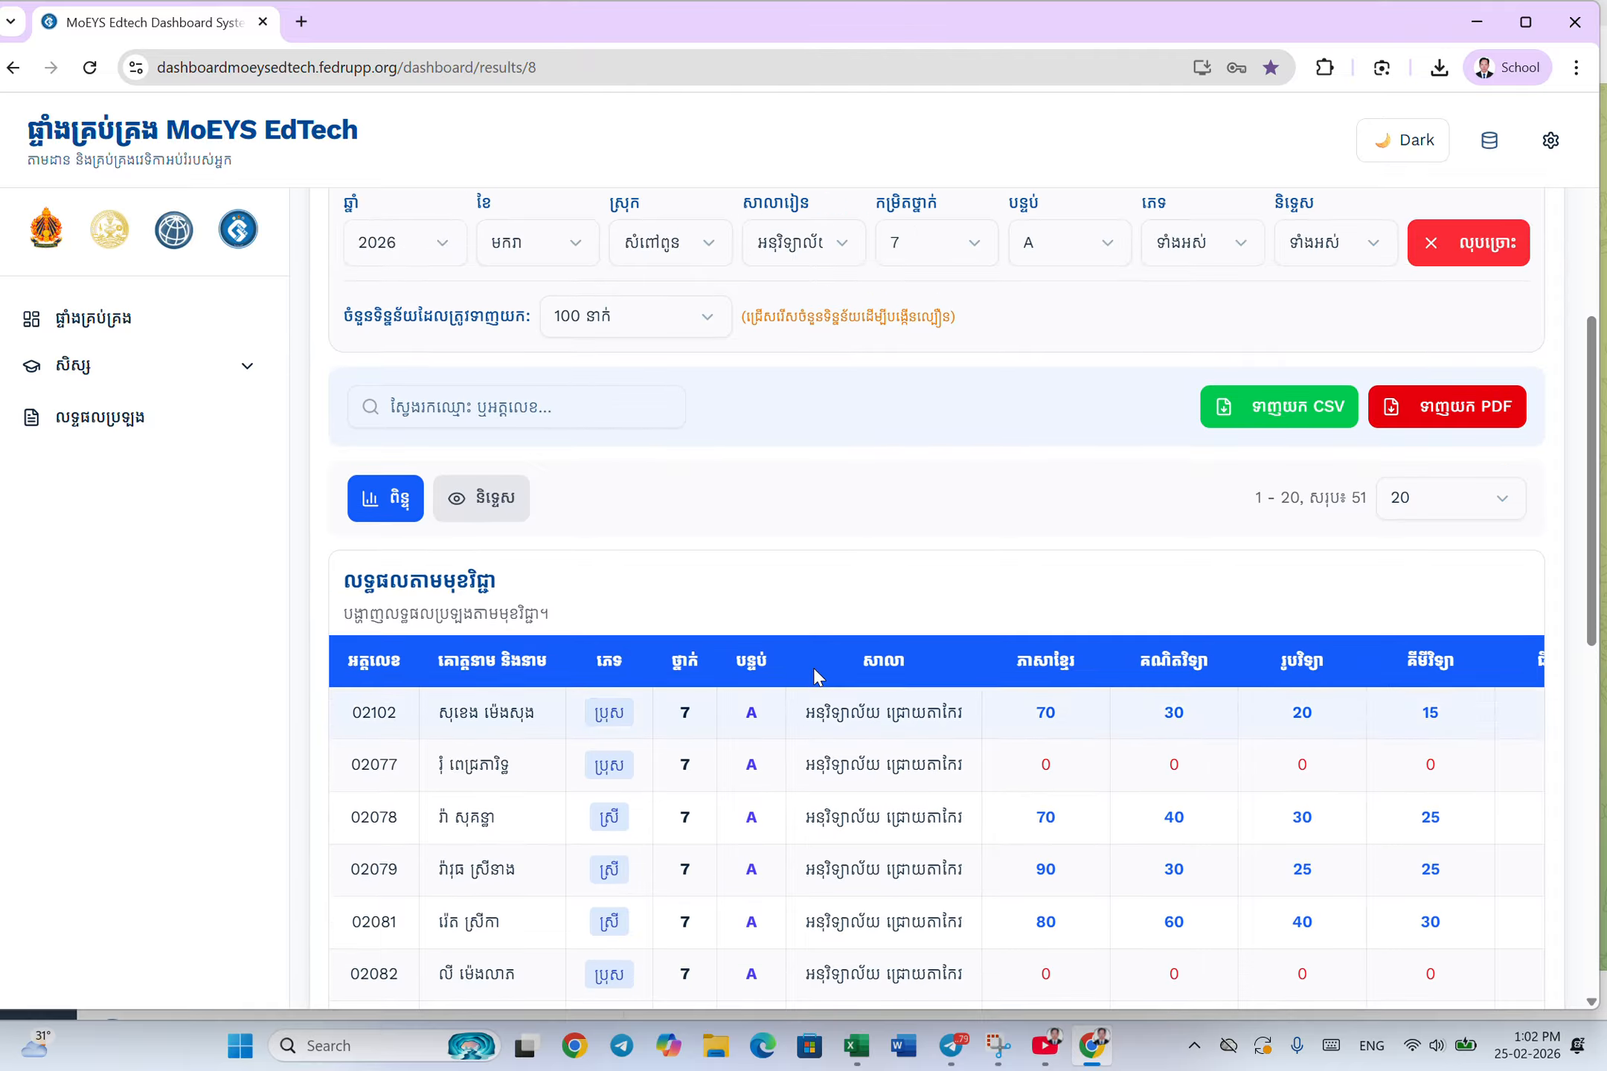
pyautogui.scroll(-8, 814, 675)
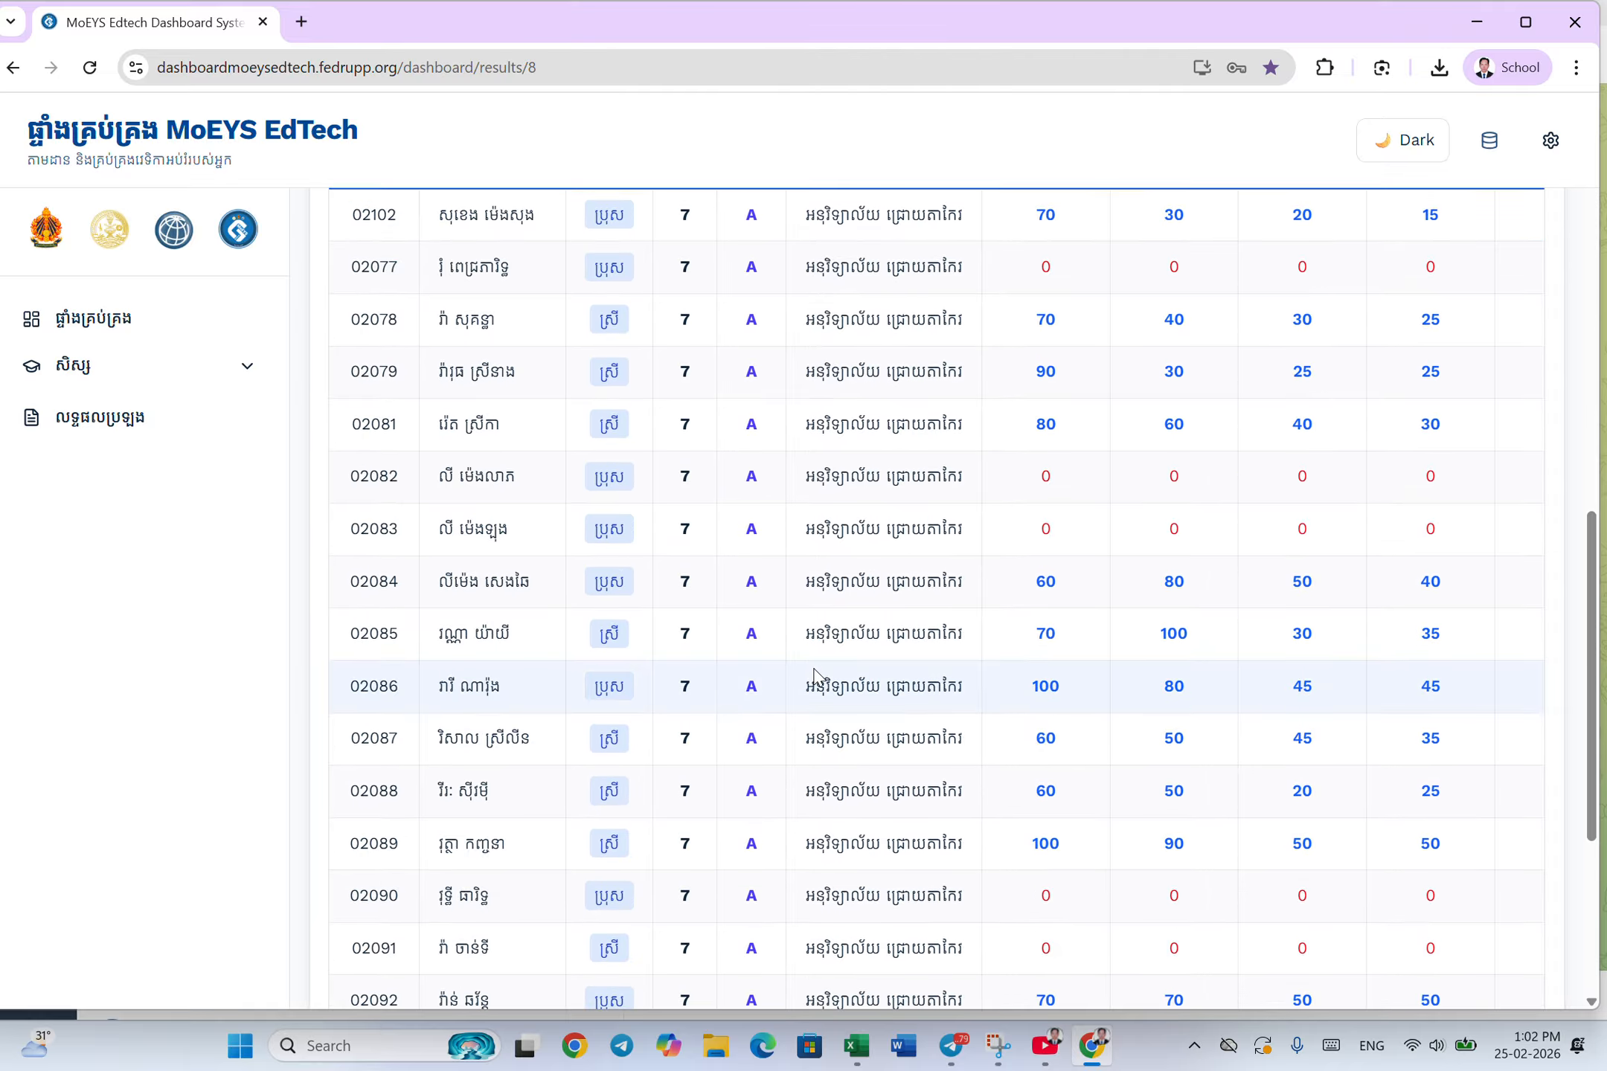
pyautogui.hscroll(4, 815, 668)
pyautogui.hscroll(4, 816, 669)
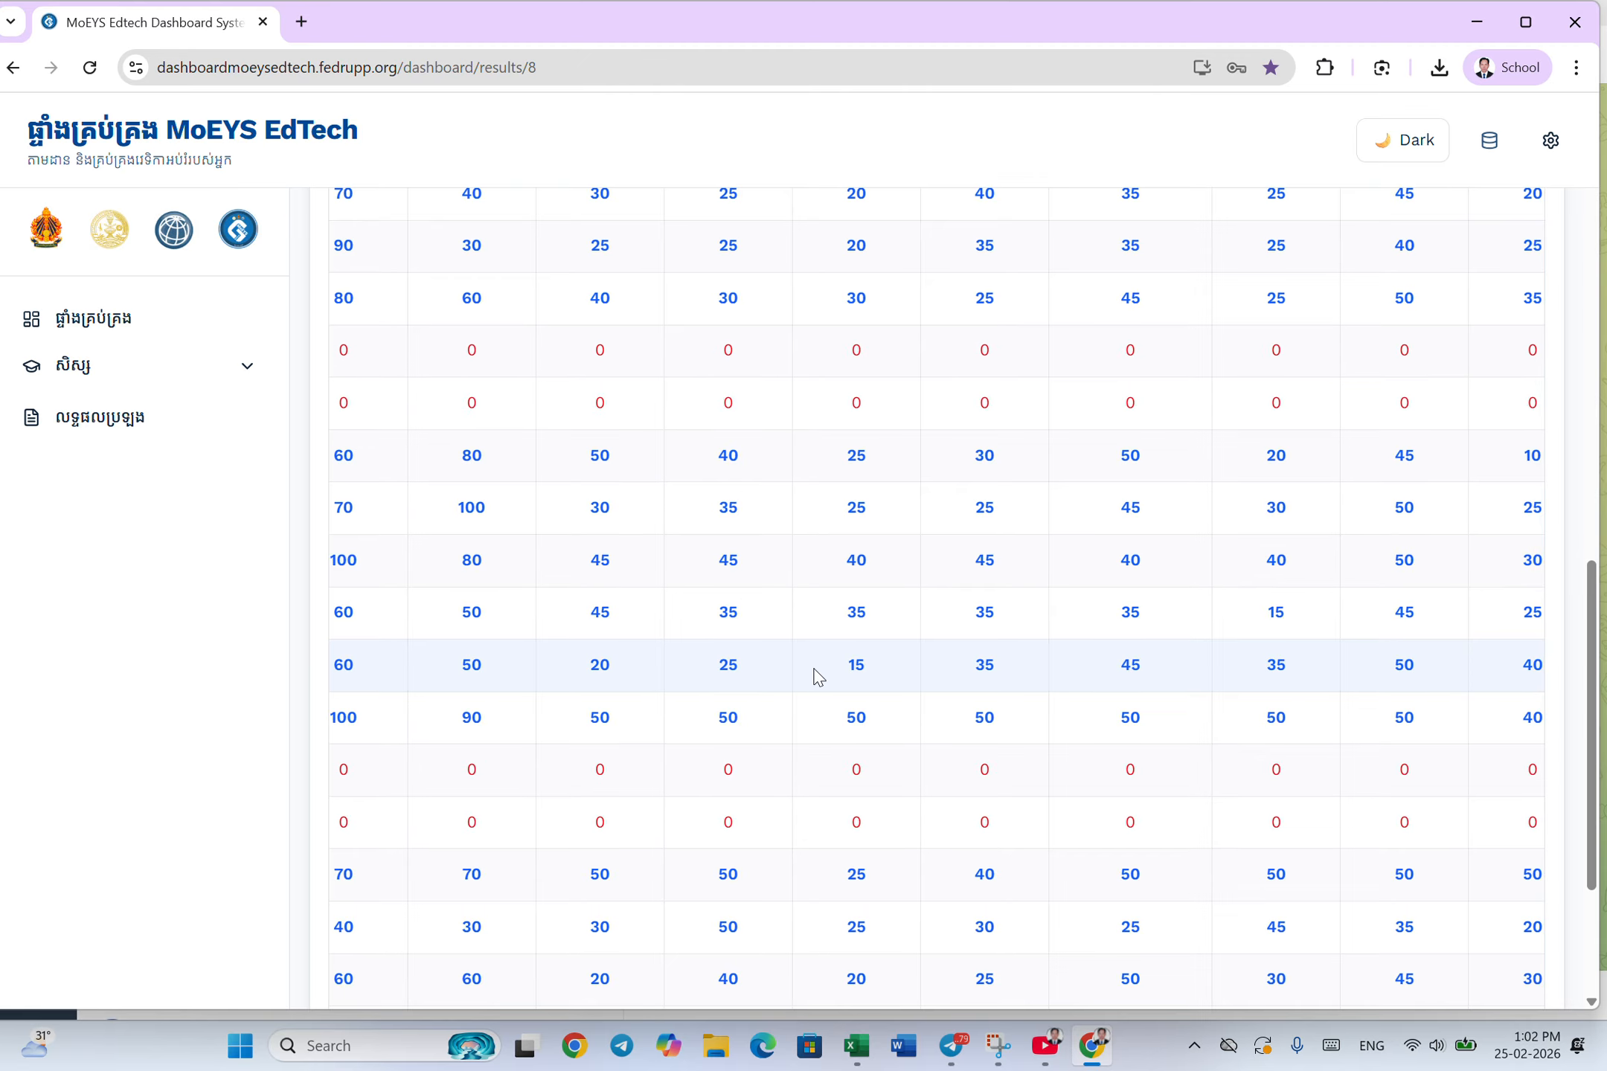
pyautogui.scroll(7, 816, 673)
pyautogui.scroll(3, 816, 675)
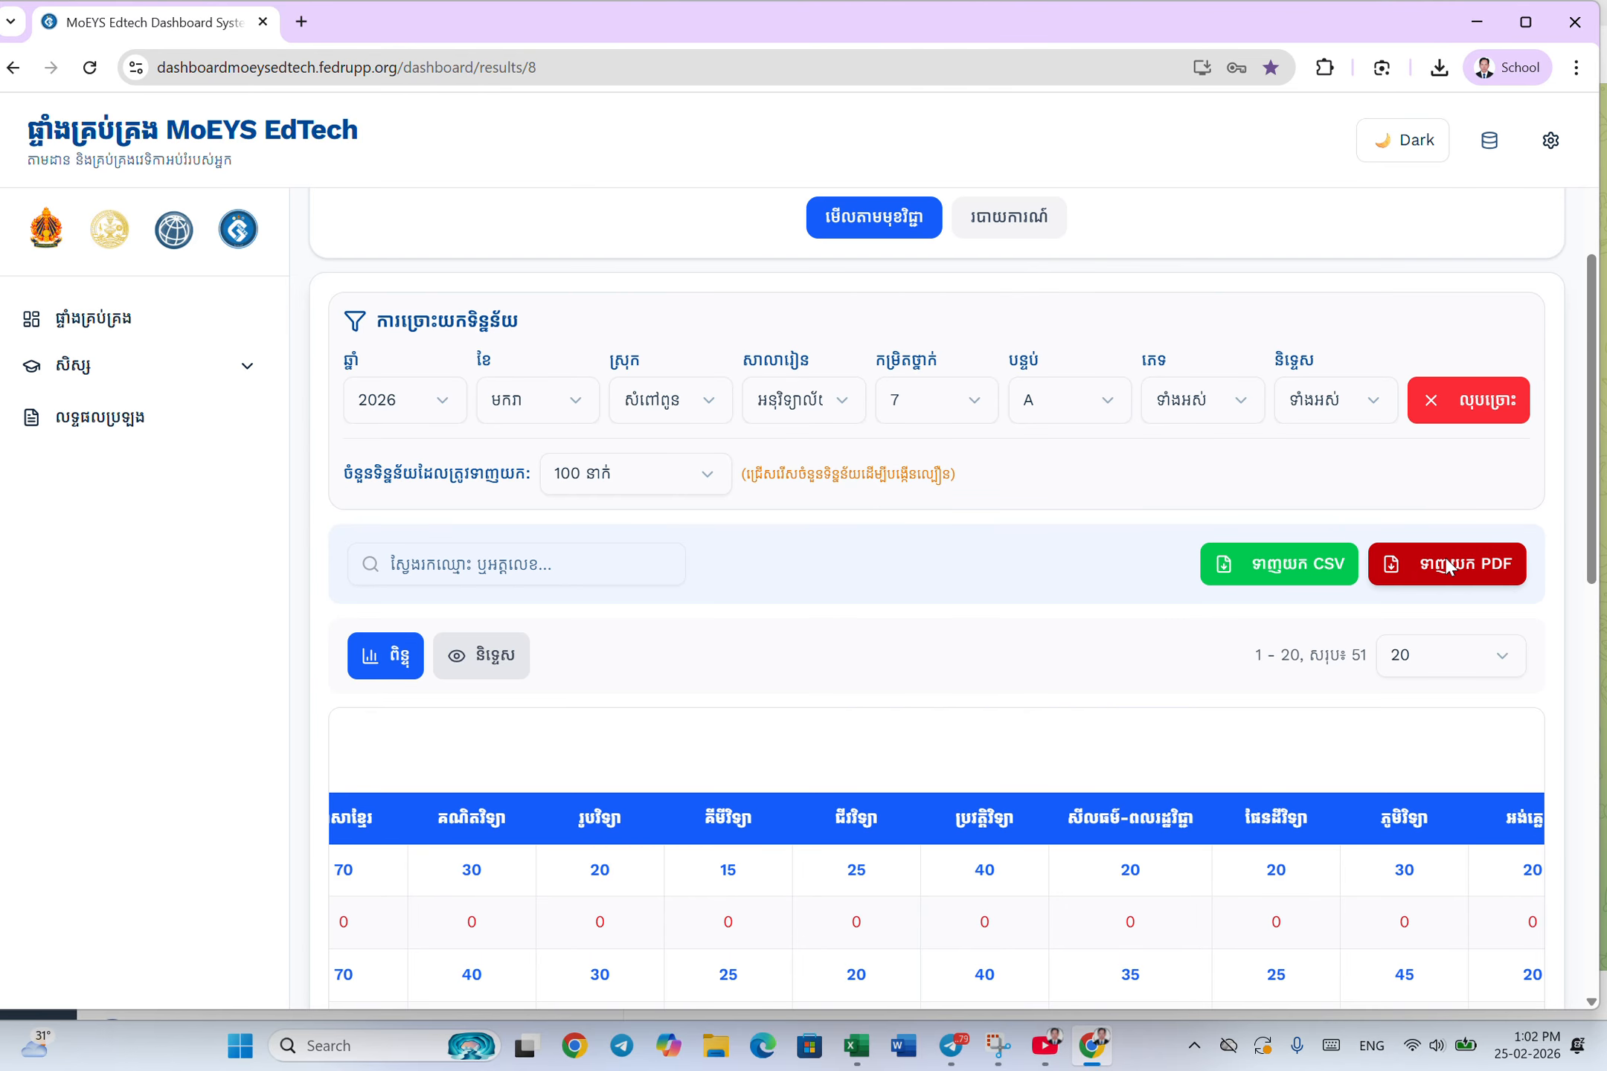
# Download the room A January results as CSV and open the file in Excel, accepting the data conversion
pyautogui.click(1284, 564)
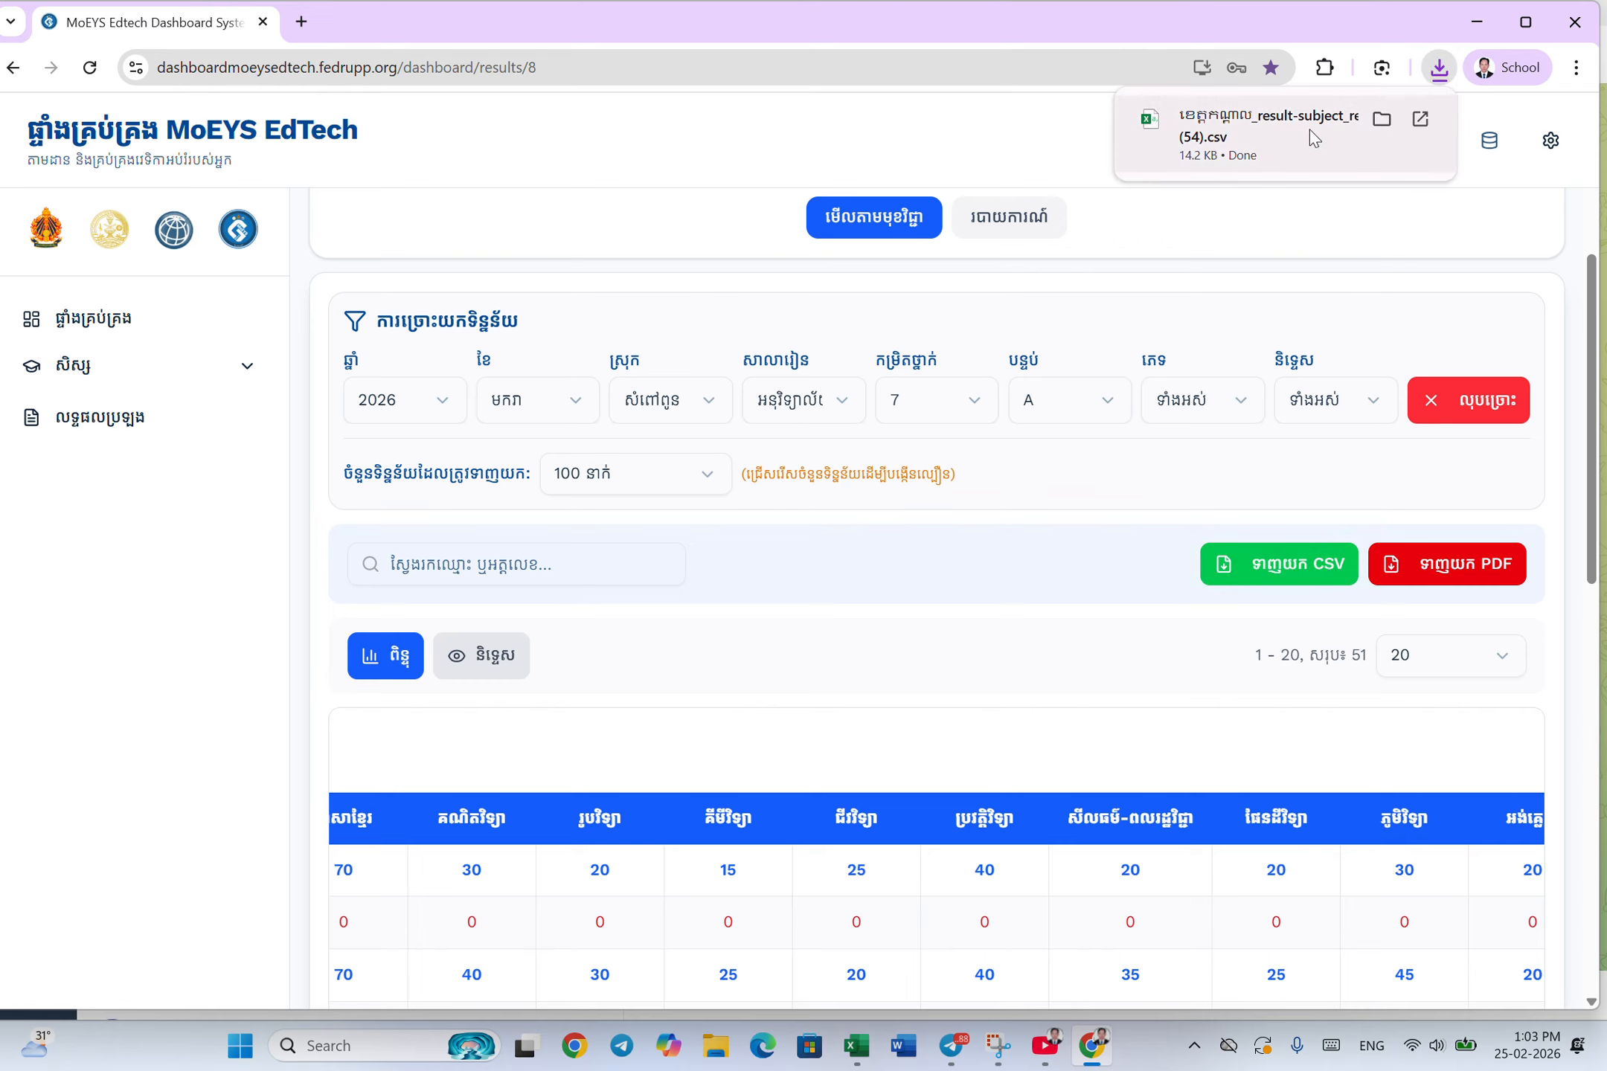
pyautogui.click(1440, 69)
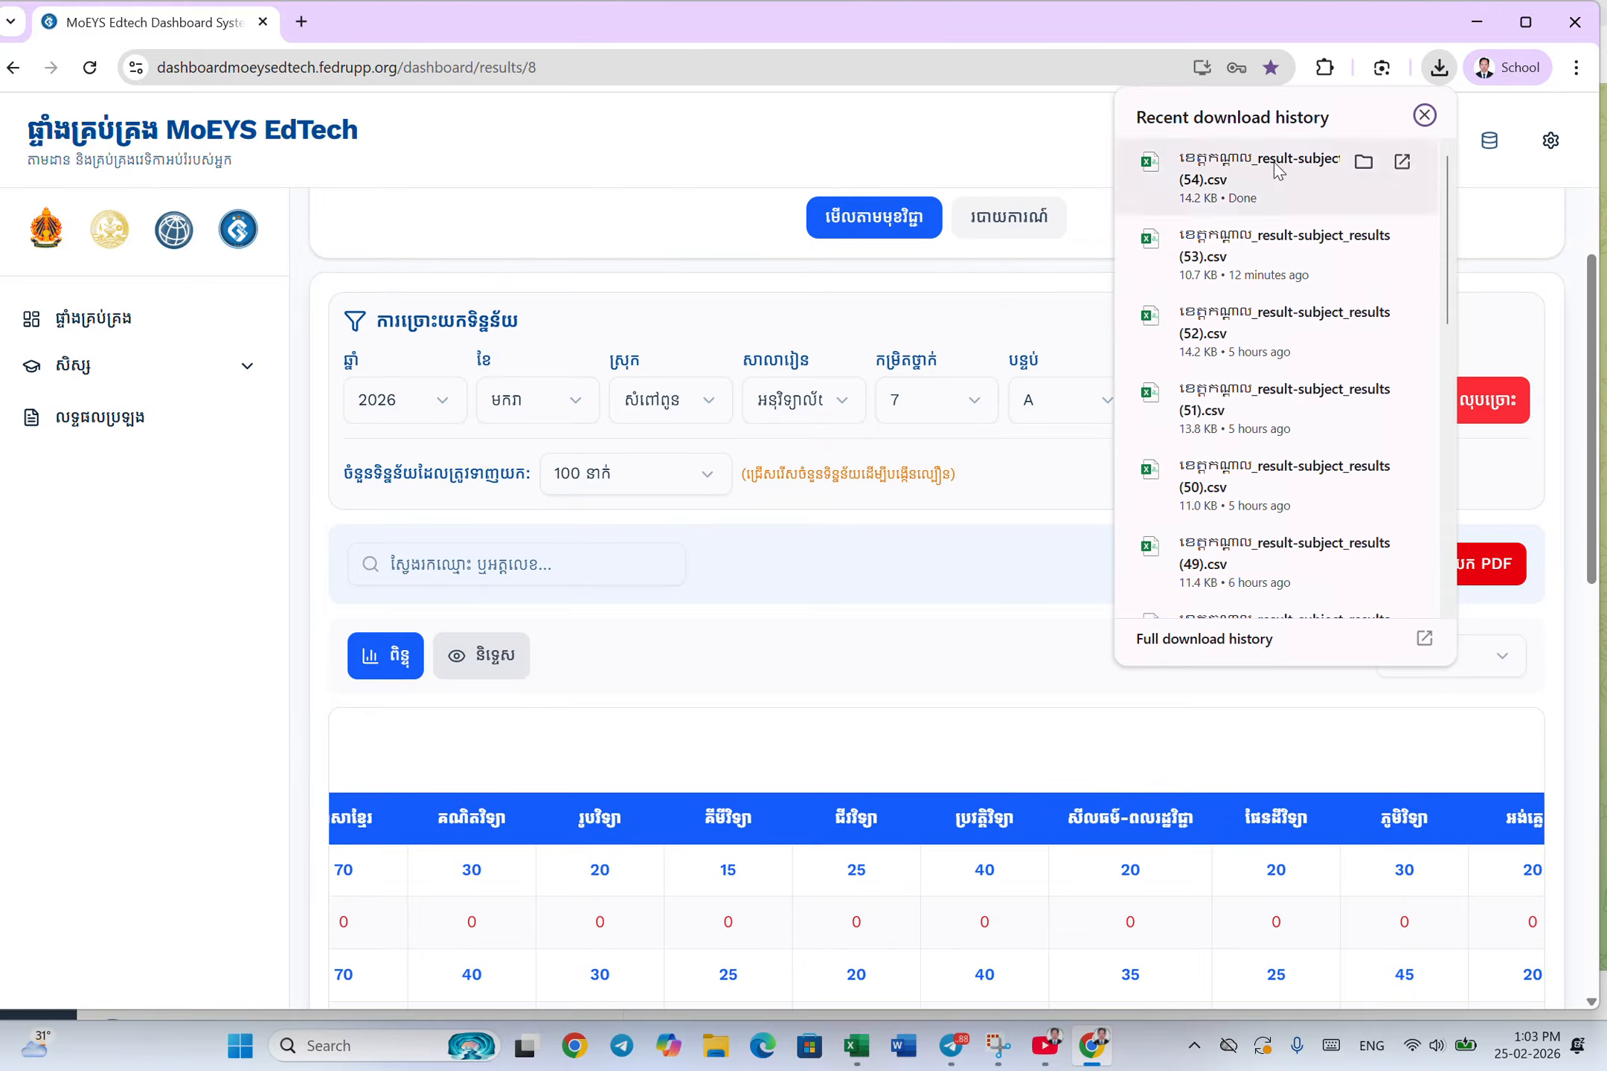
pyautogui.click(1237, 177)
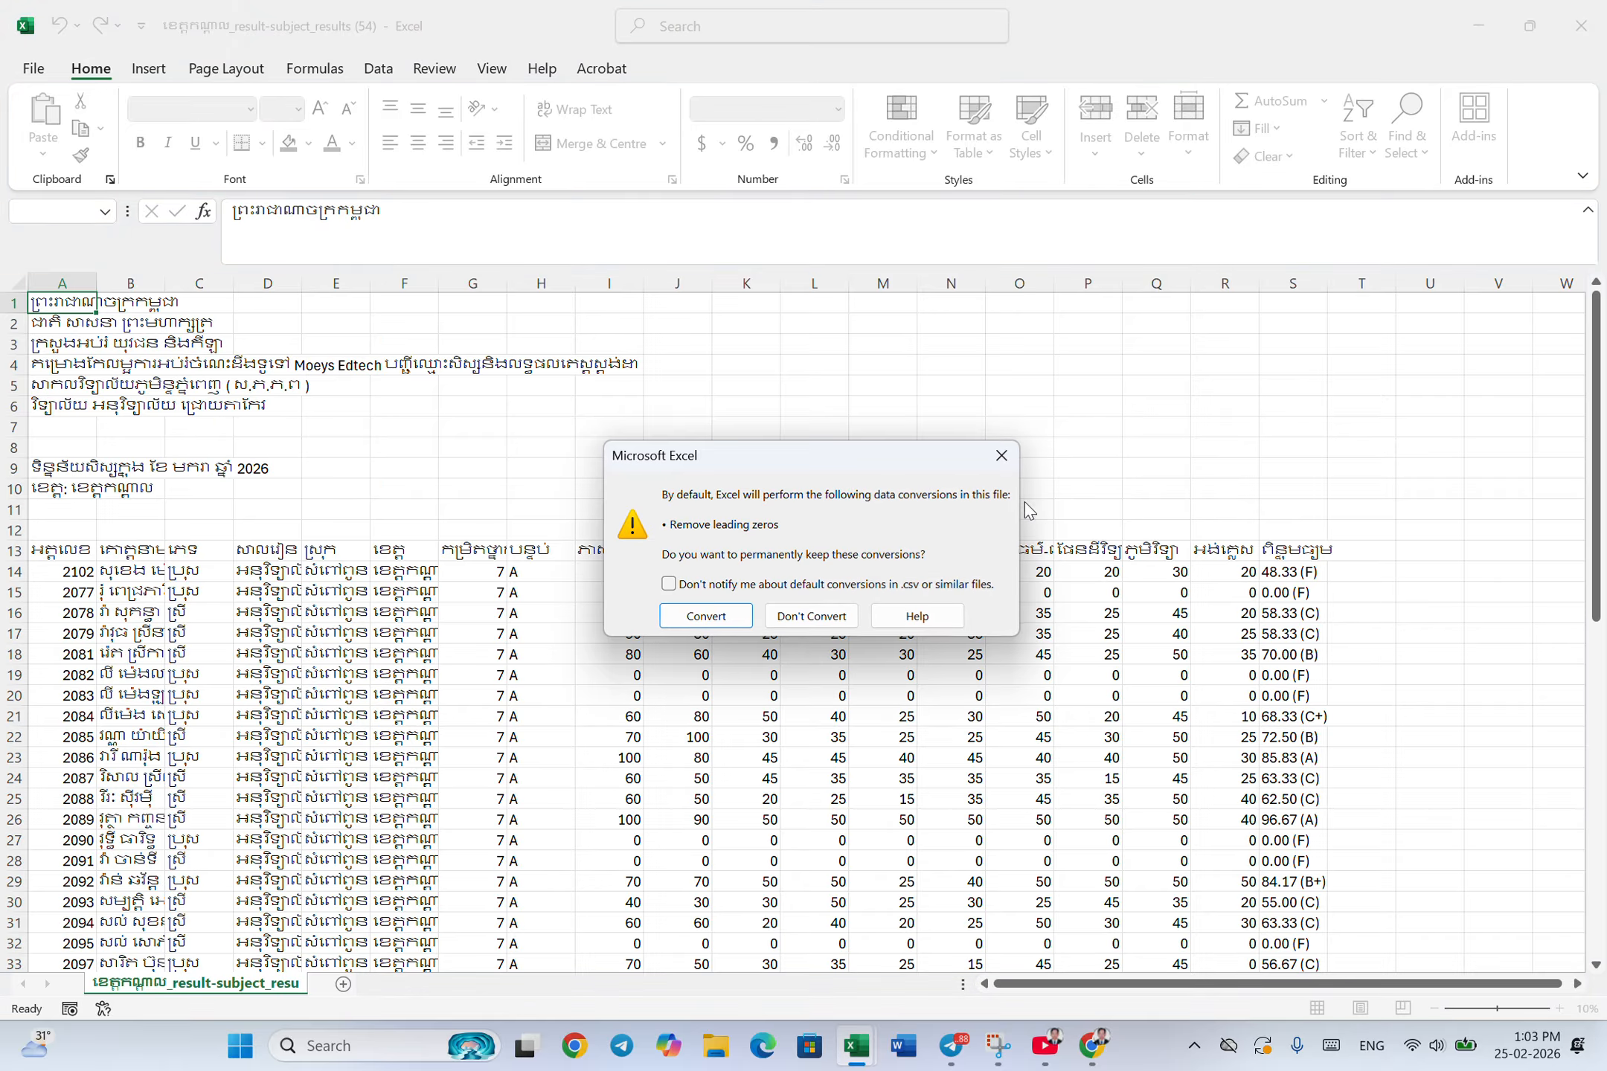
pyautogui.click(710, 615)
# Widen column B of the exported sheet so the students' full names fit
pyautogui.scroll(-2, 670, 640)
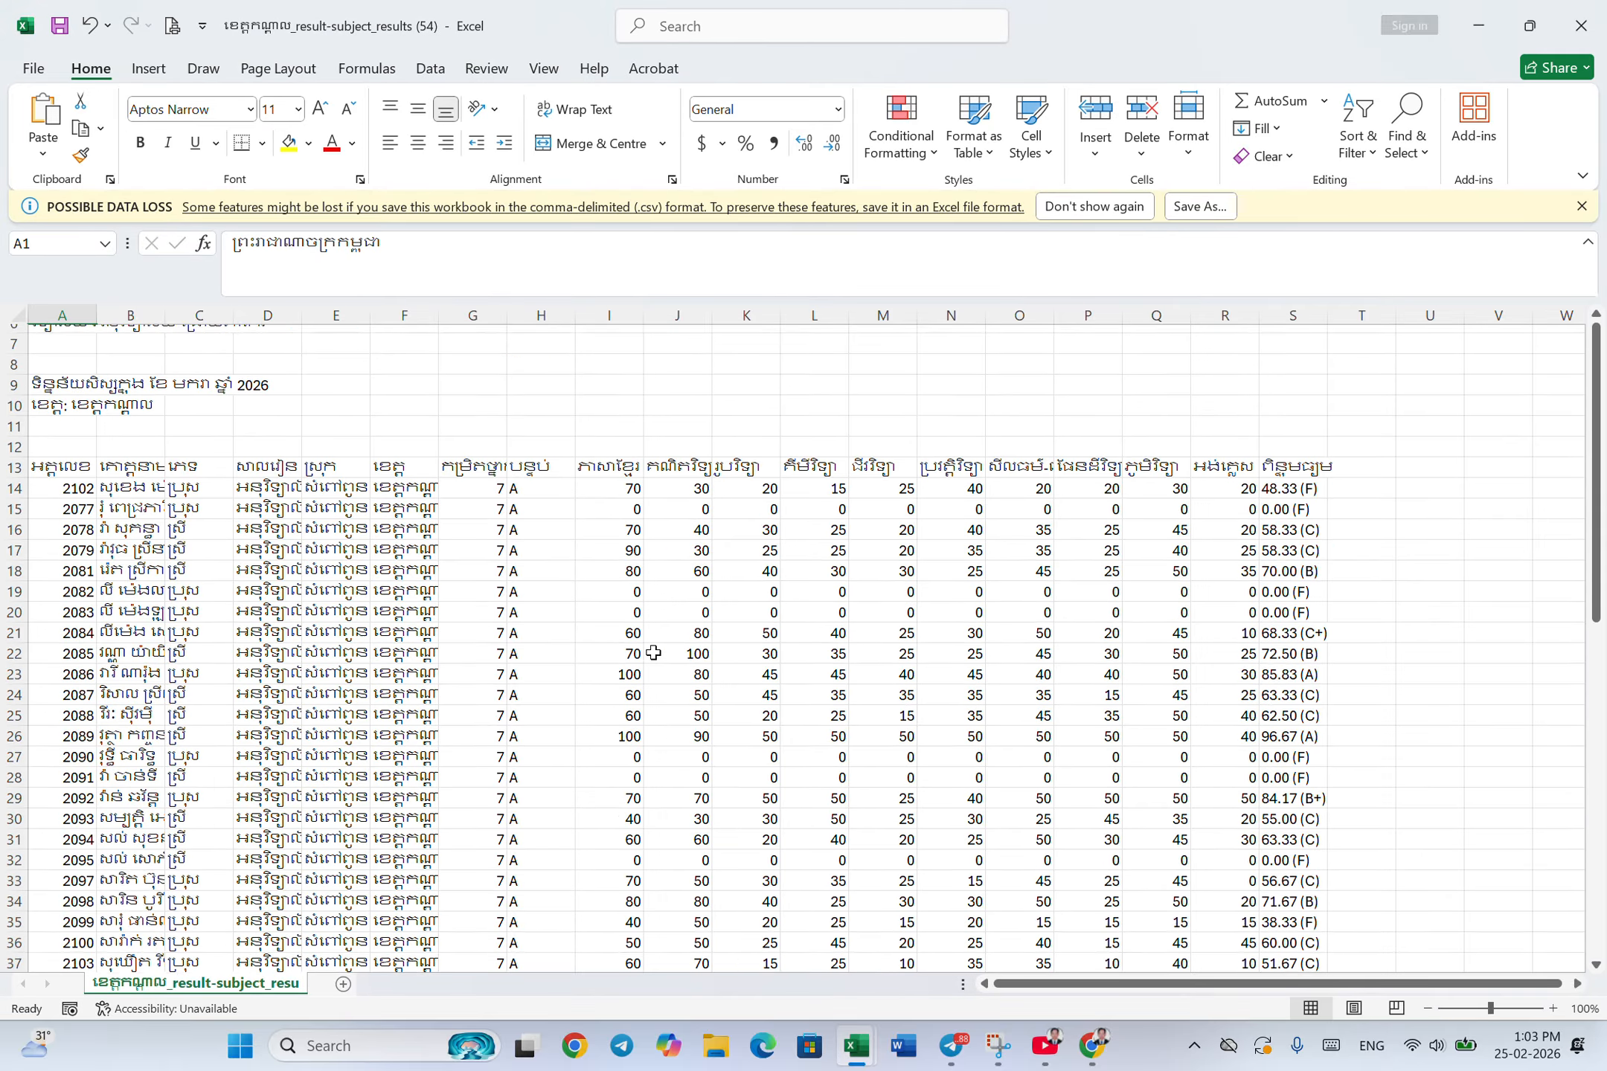
pyautogui.scroll(-2, 653, 652)
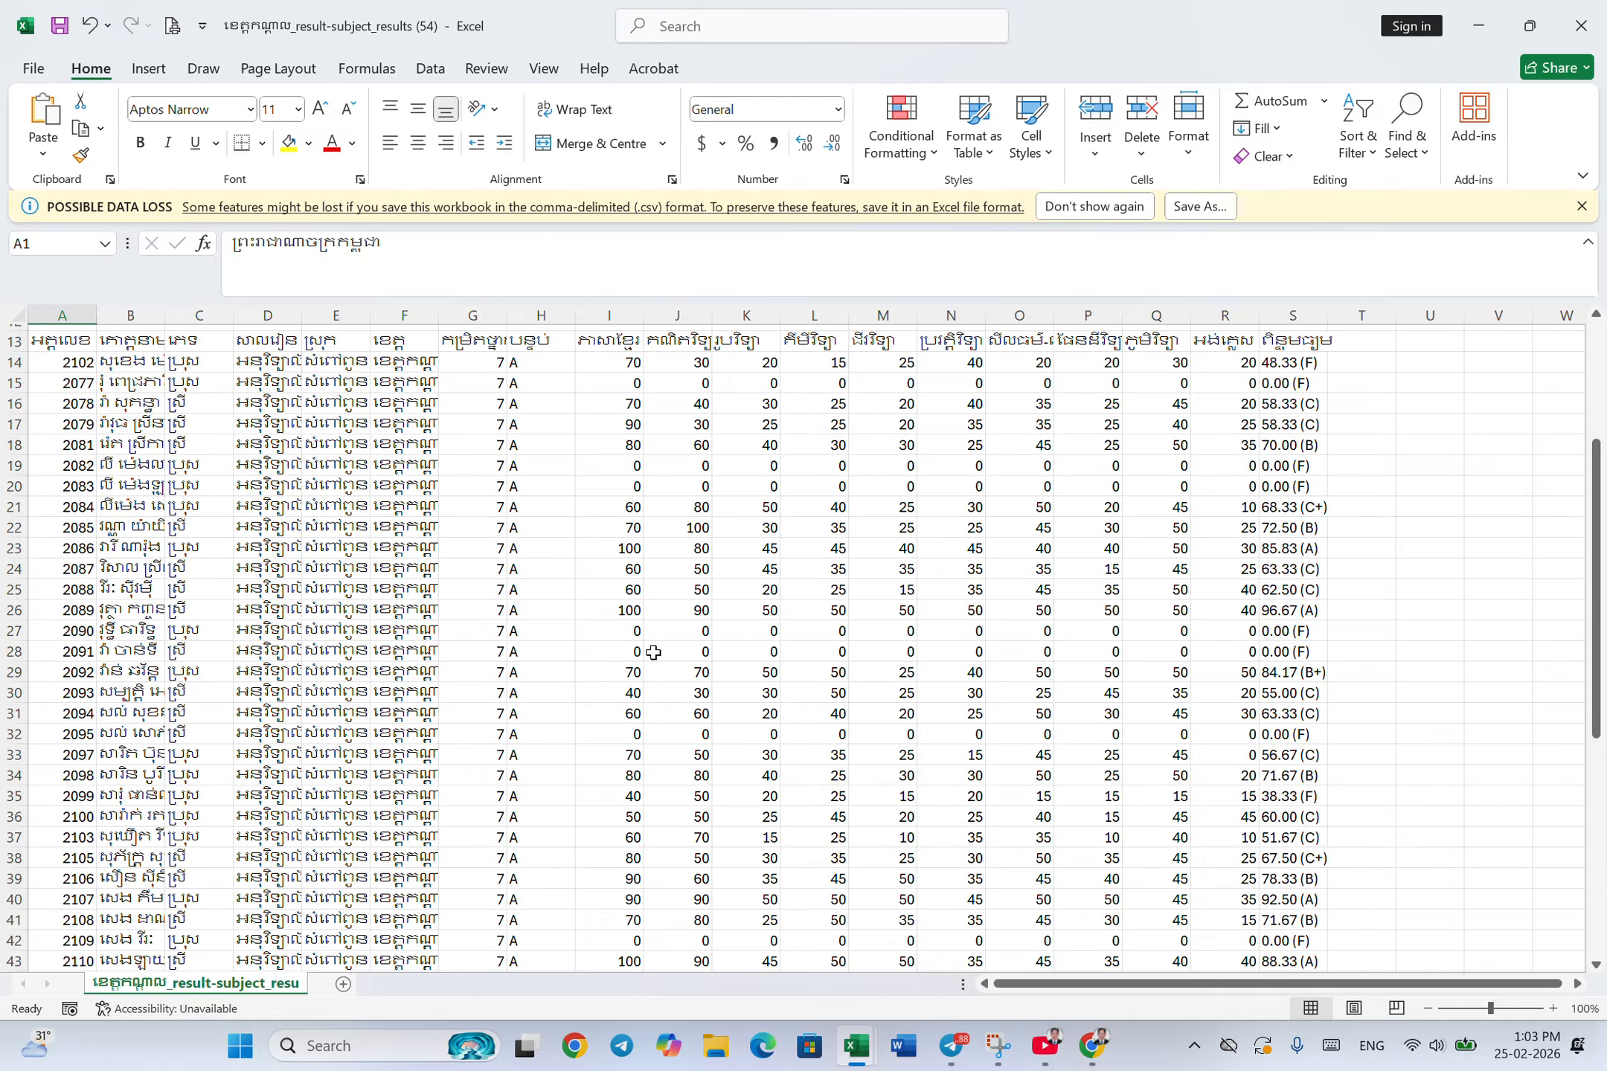
pyautogui.scroll(1, 653, 652)
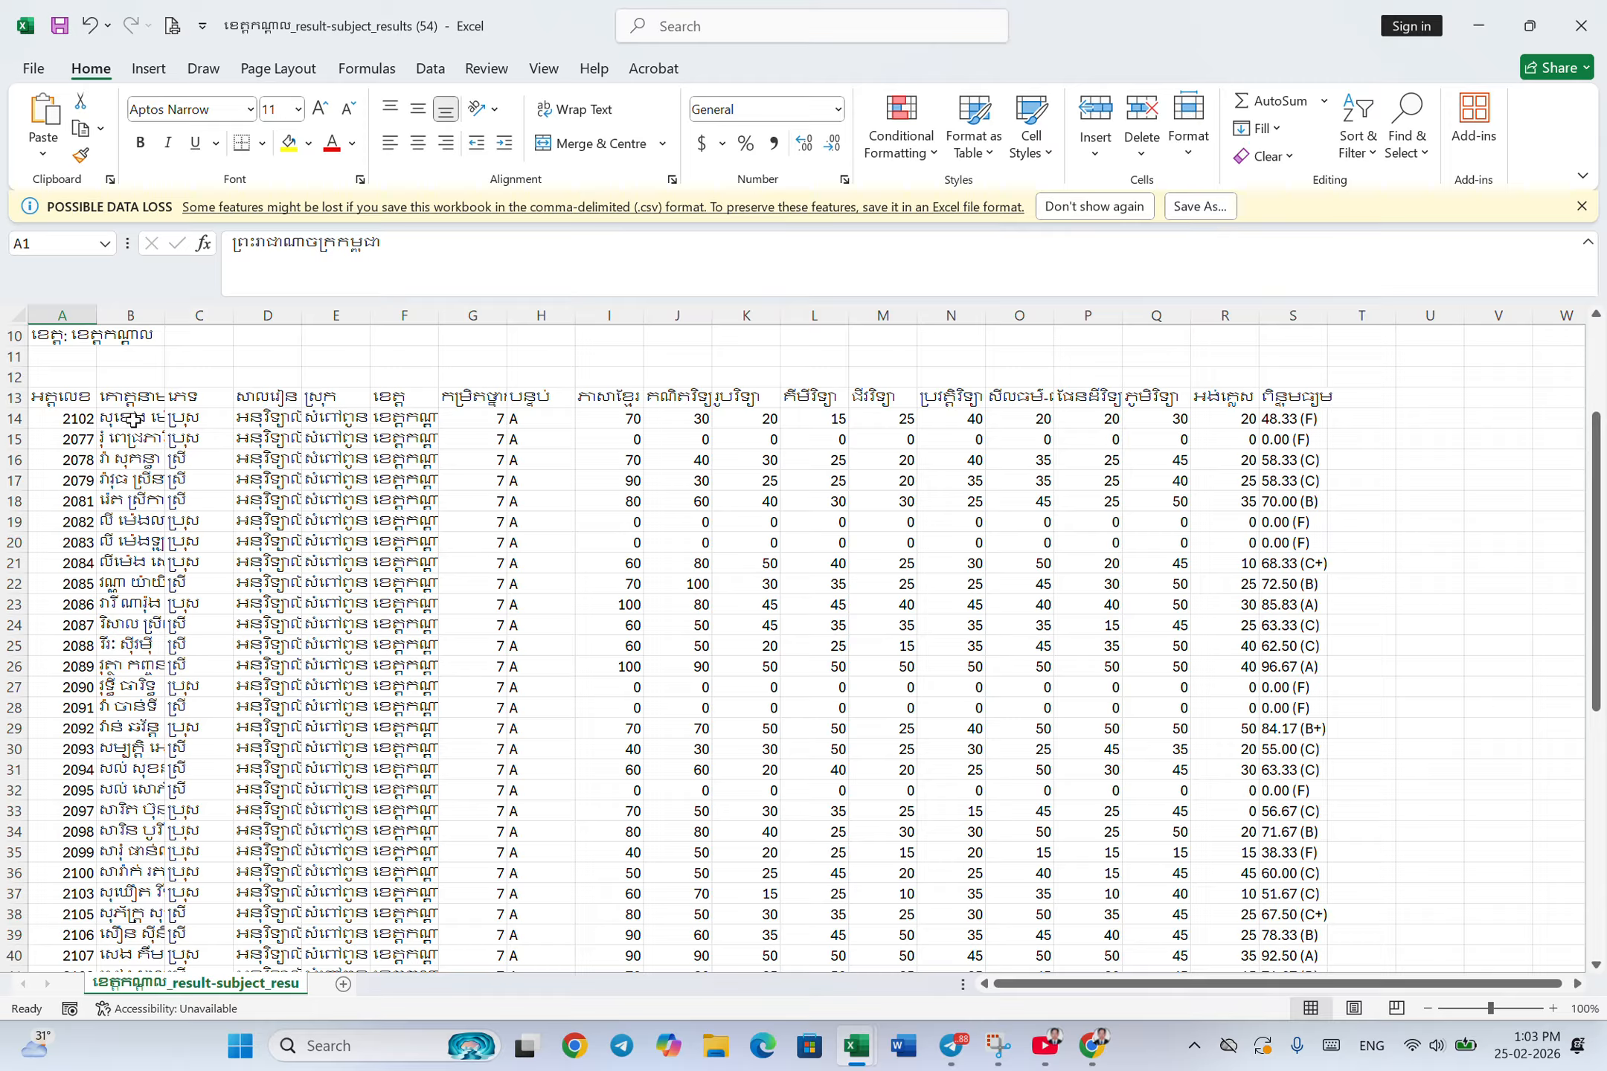
pyautogui.moveTo(165, 316); pyautogui.dragTo(234, 316)
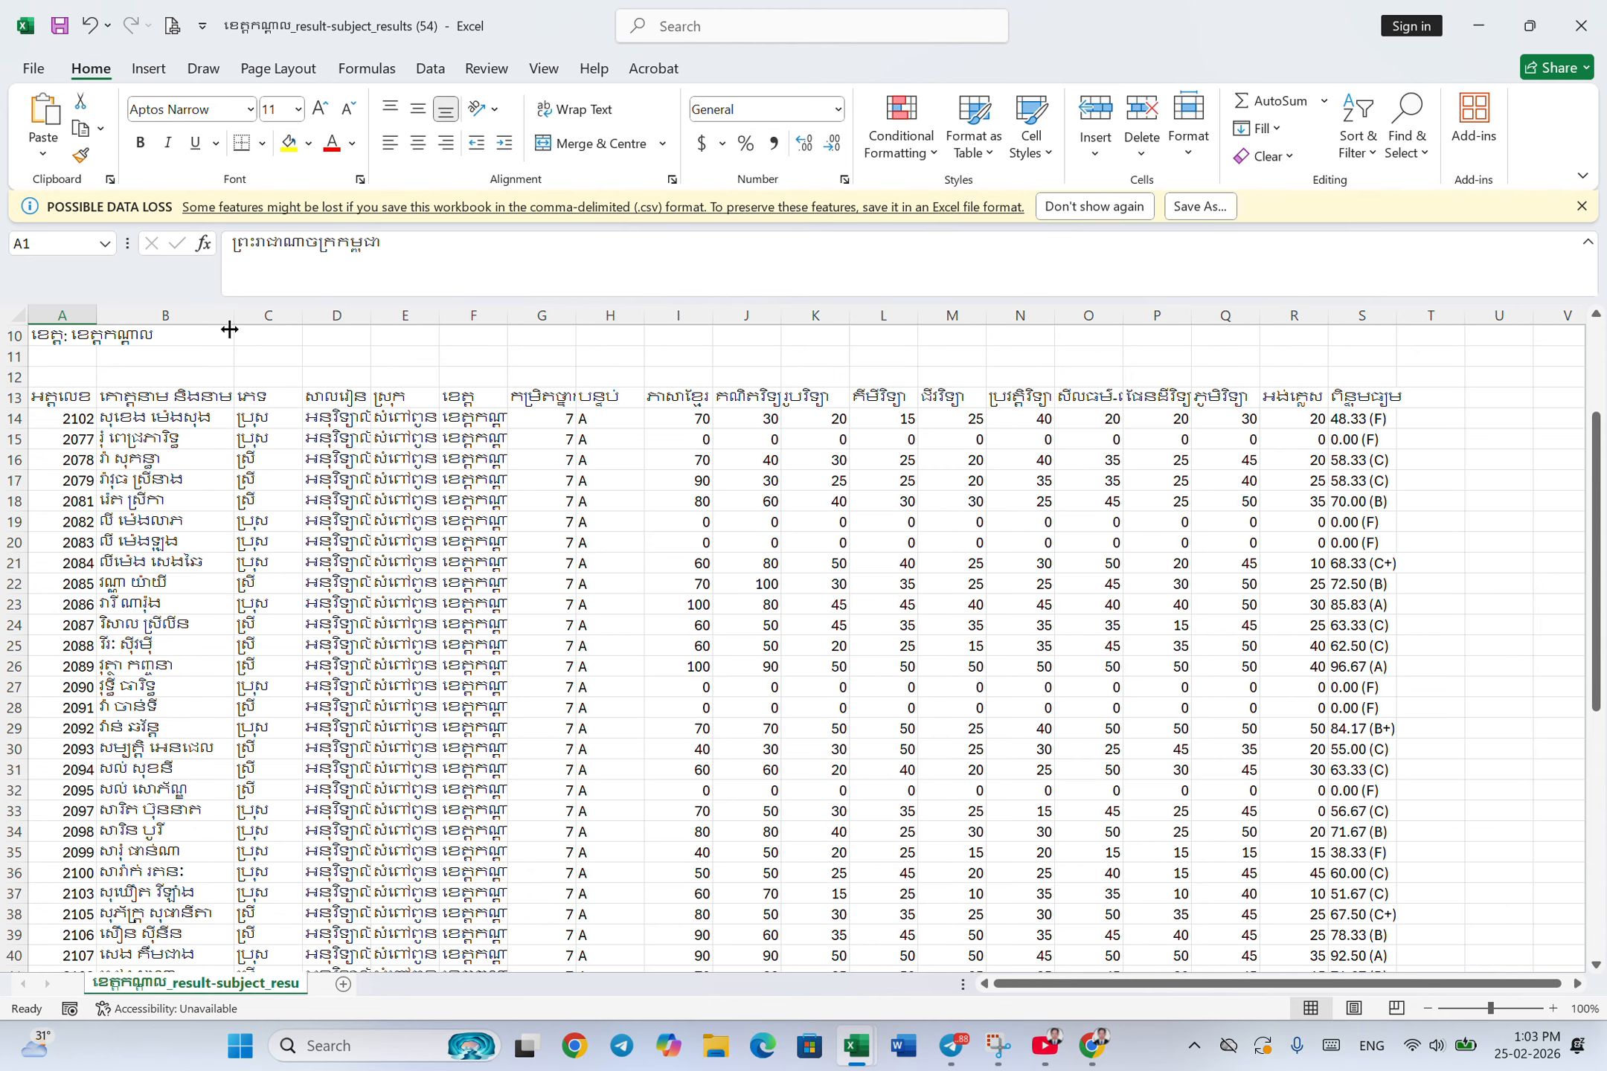
# Examine the exported student list from the first row to the last, checking the names and scores
pyautogui.click(119, 423)
pyautogui.click(123, 444)
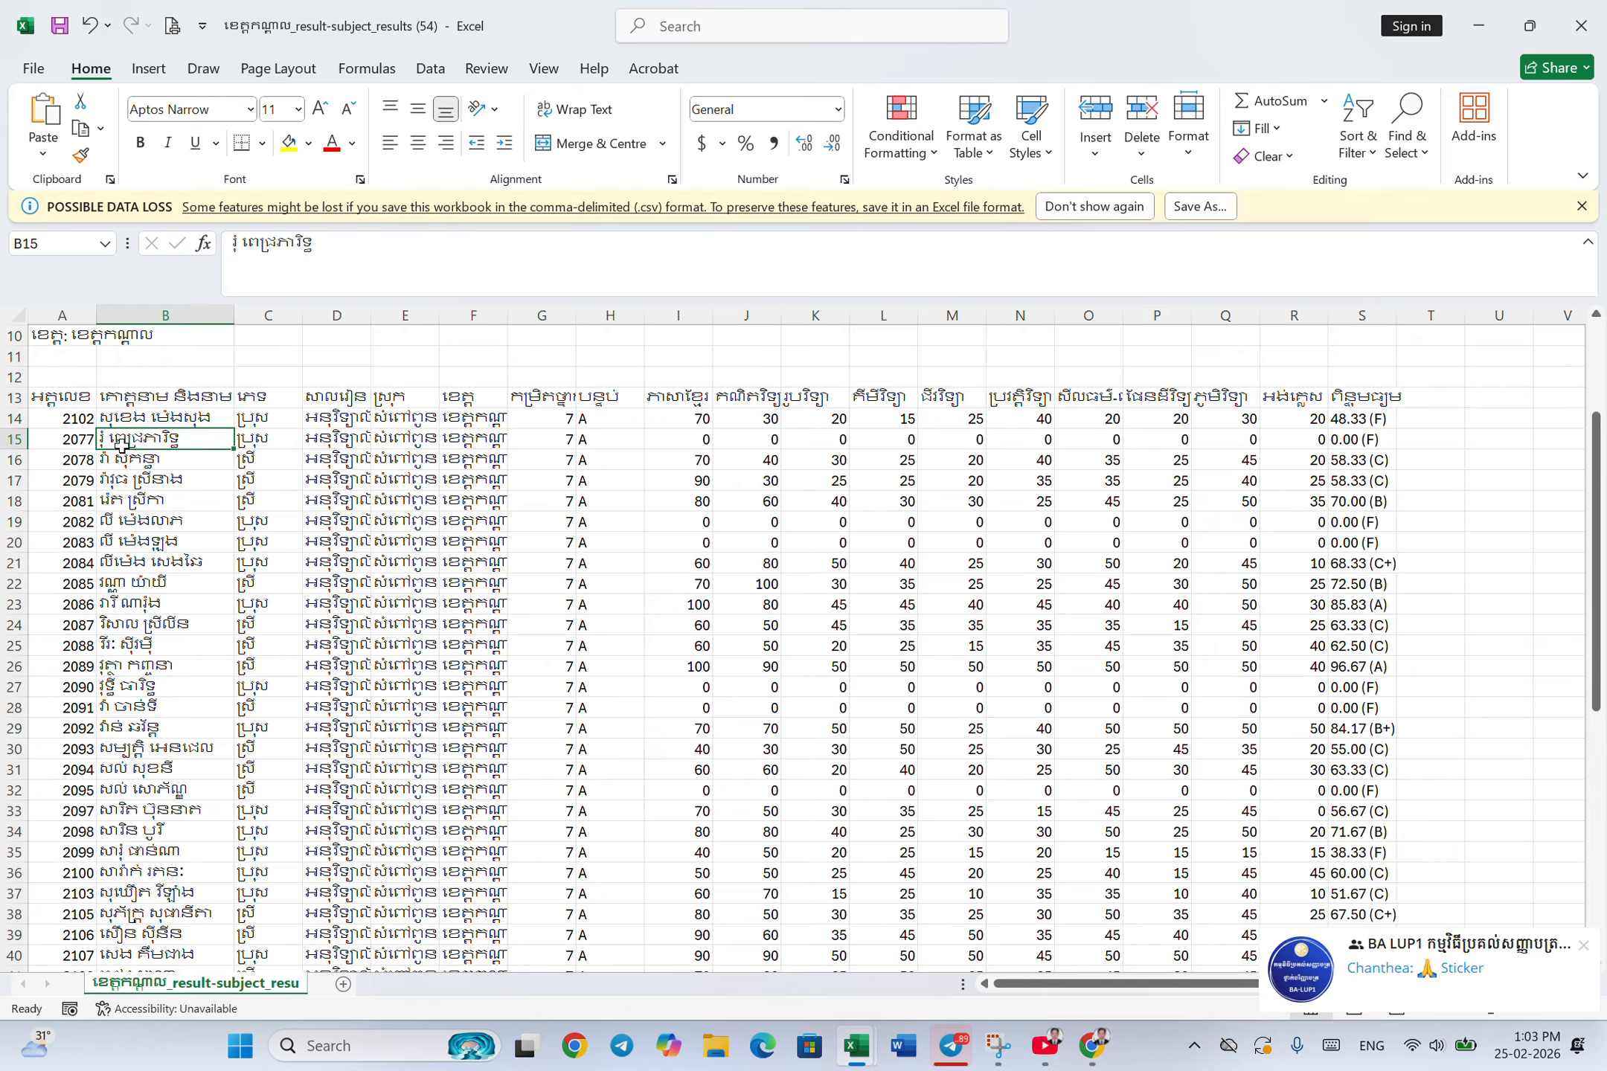
pyautogui.click(125, 462)
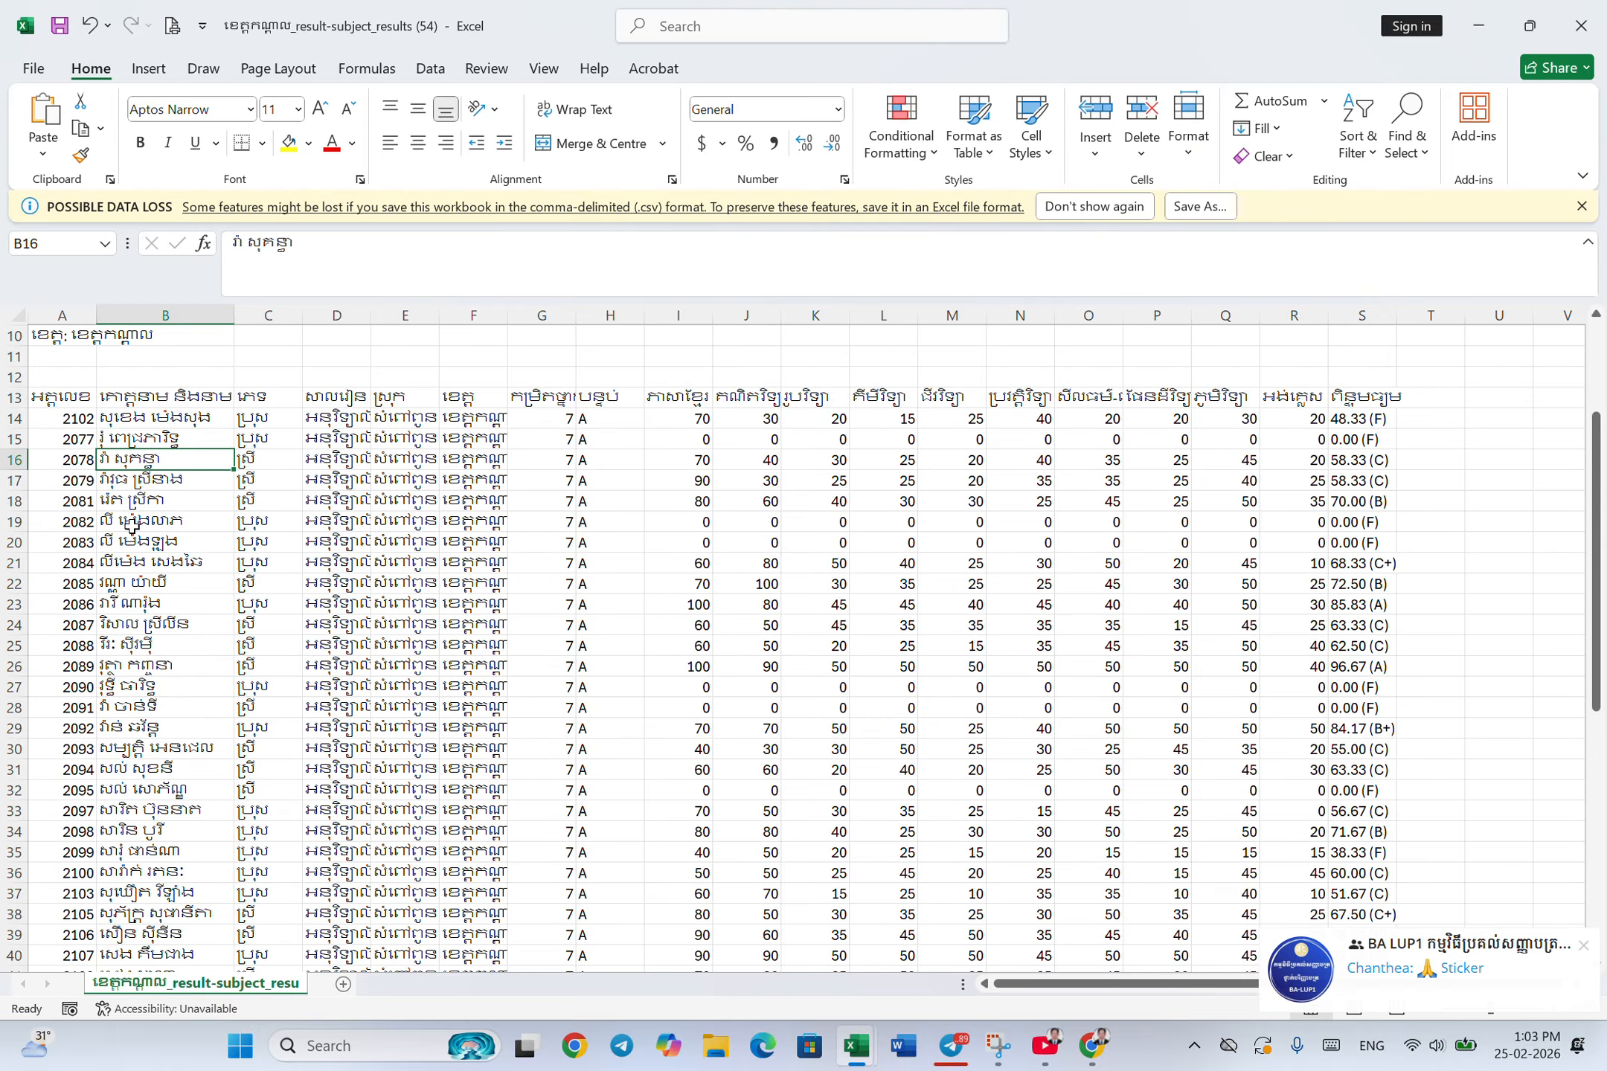
pyautogui.scroll(-5, 132, 526)
pyautogui.scroll(-4, 131, 525)
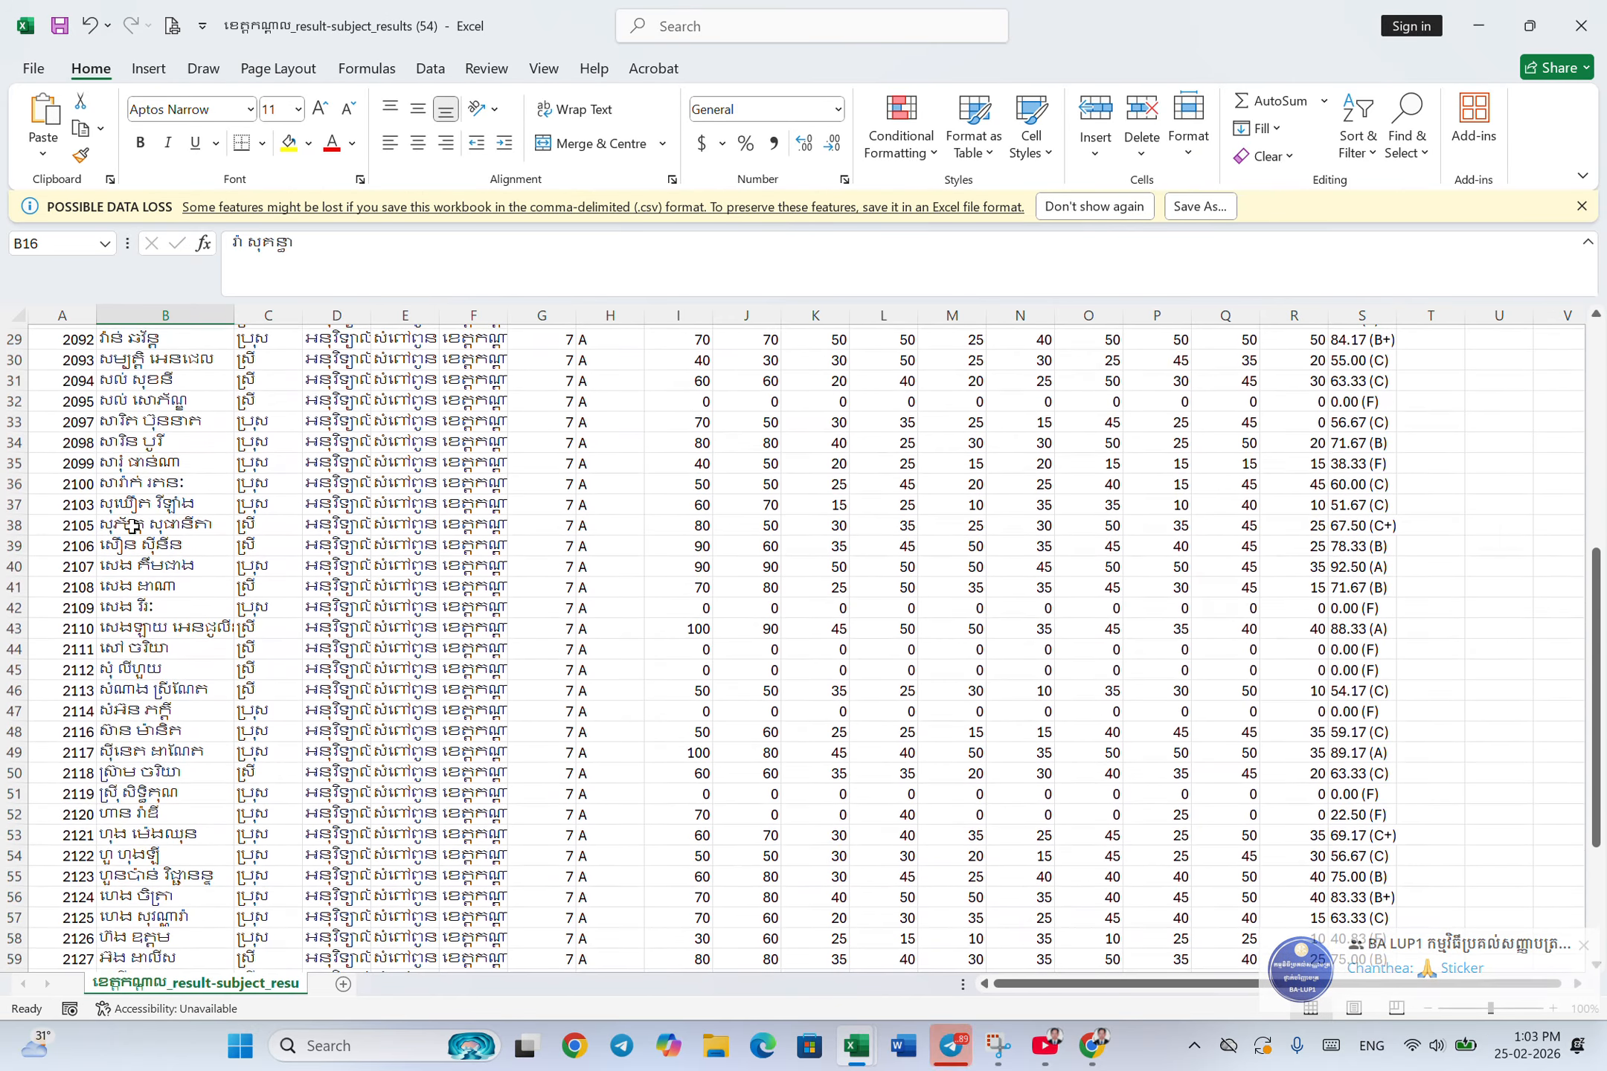
pyautogui.scroll(-2, 132, 525)
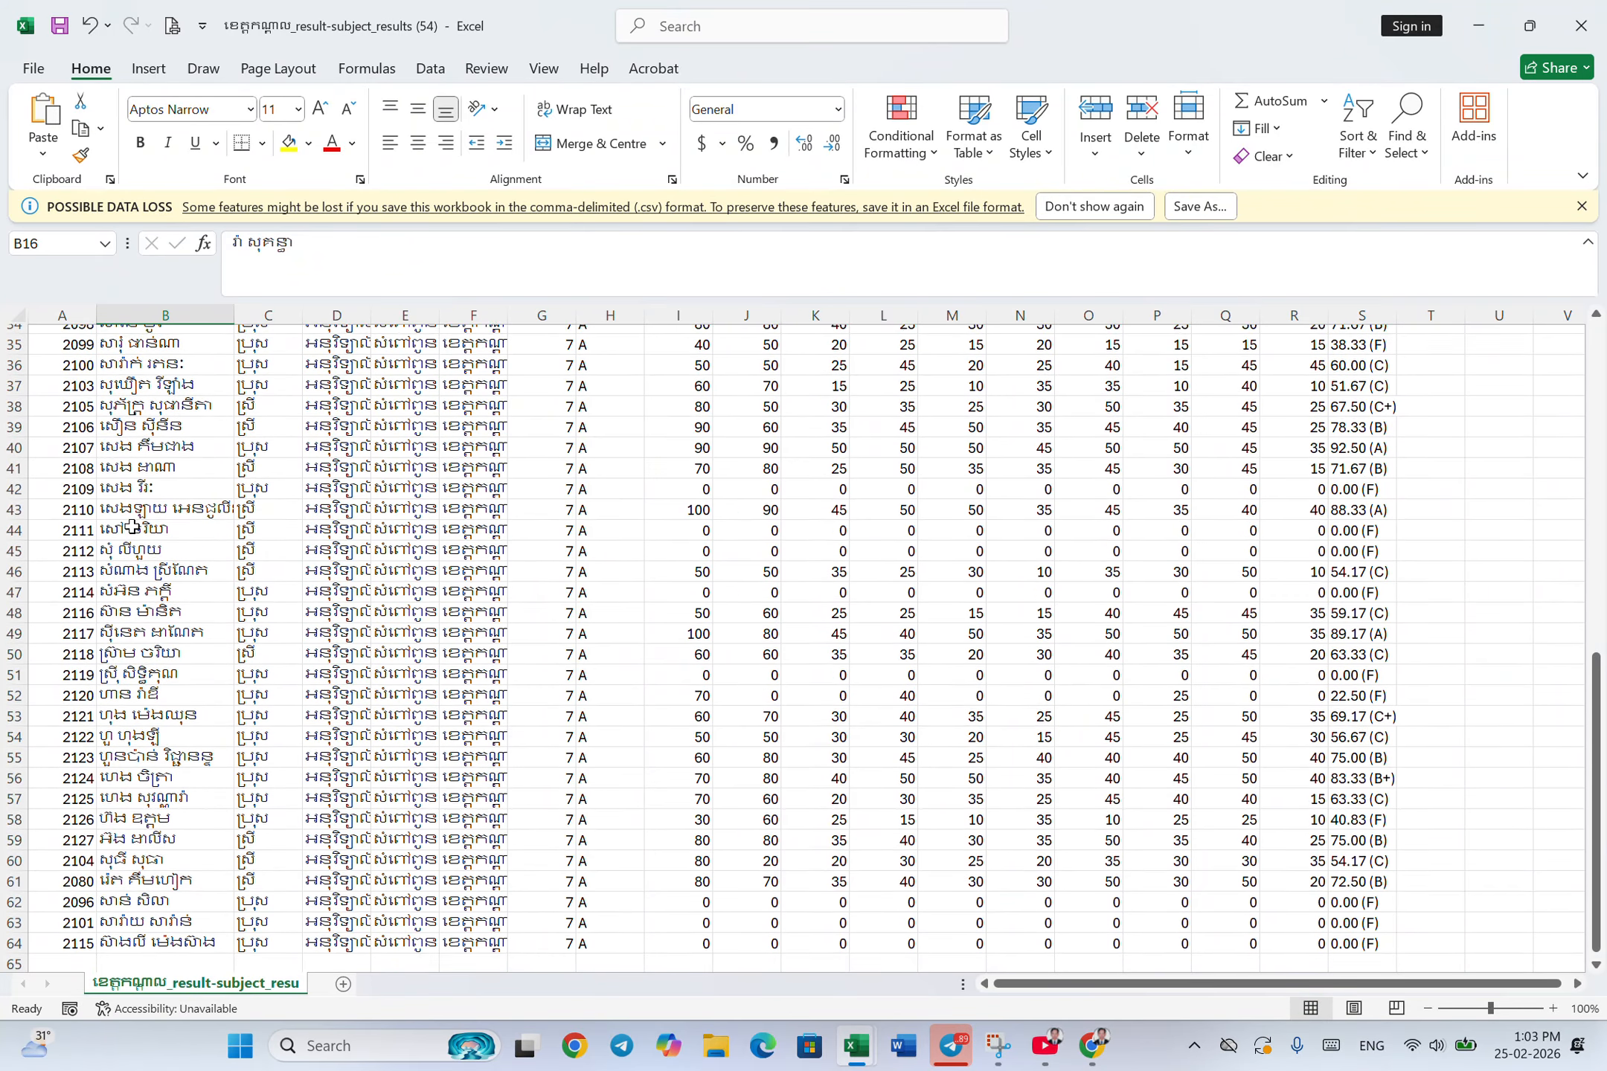
pyautogui.scroll(10, 140, 508)
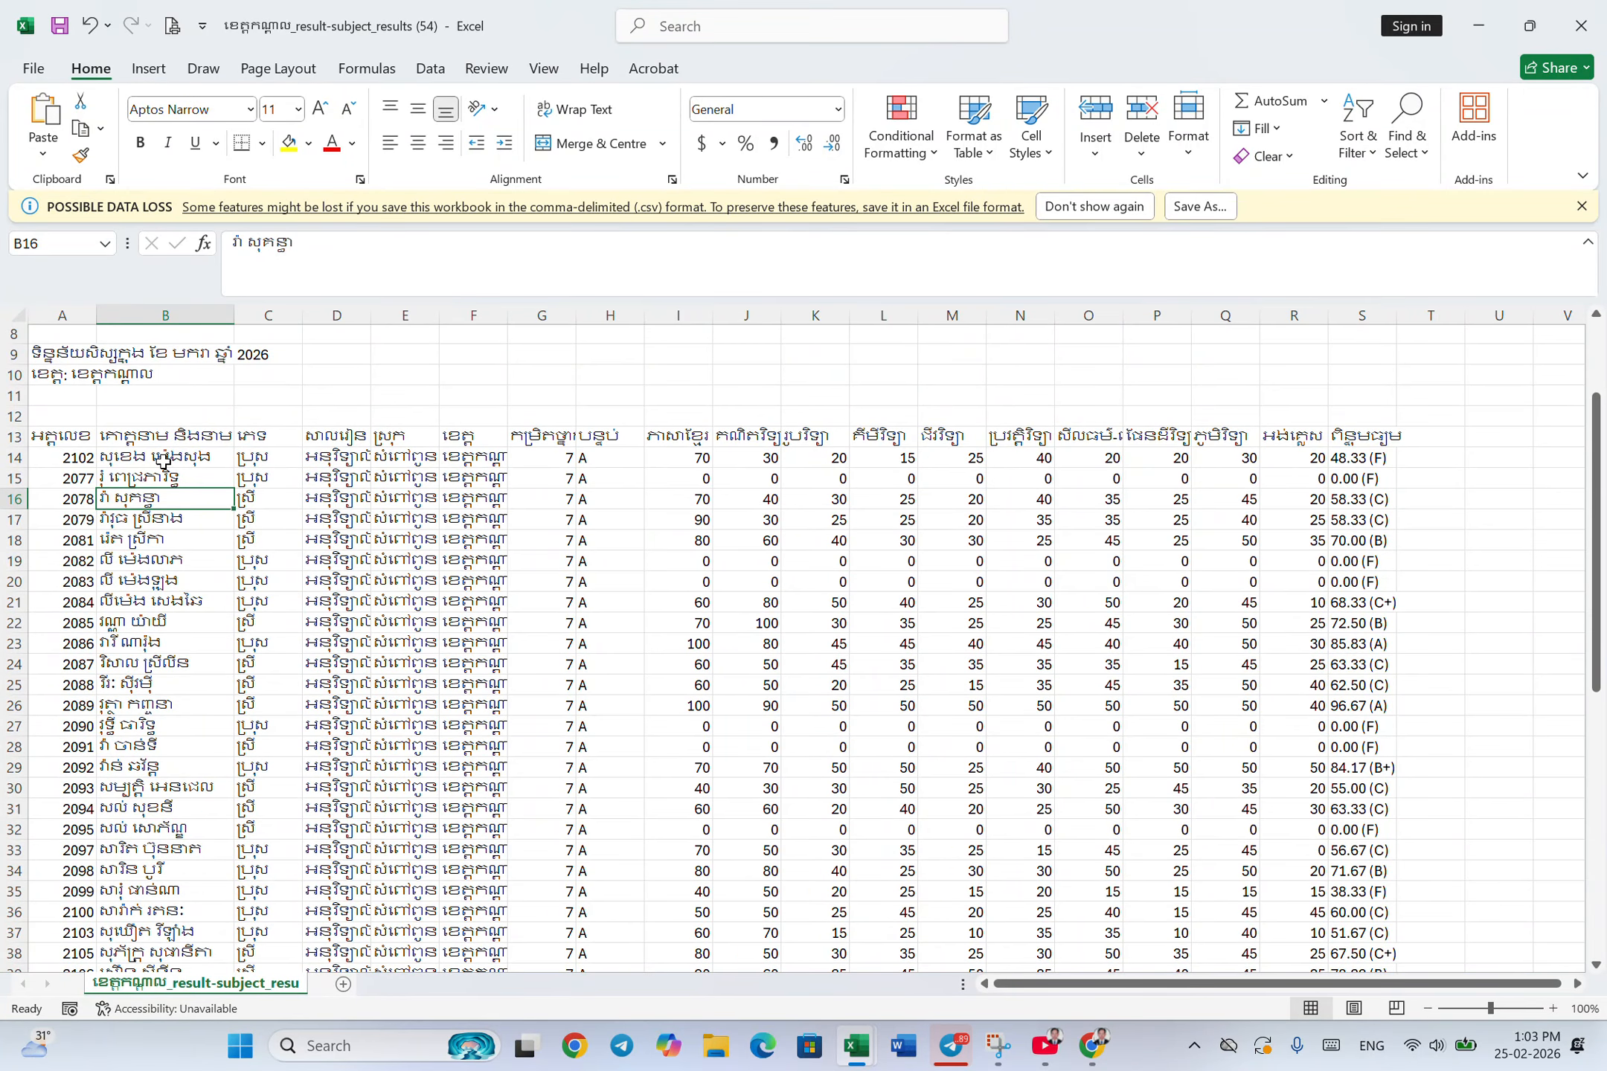
pyautogui.click(163, 462)
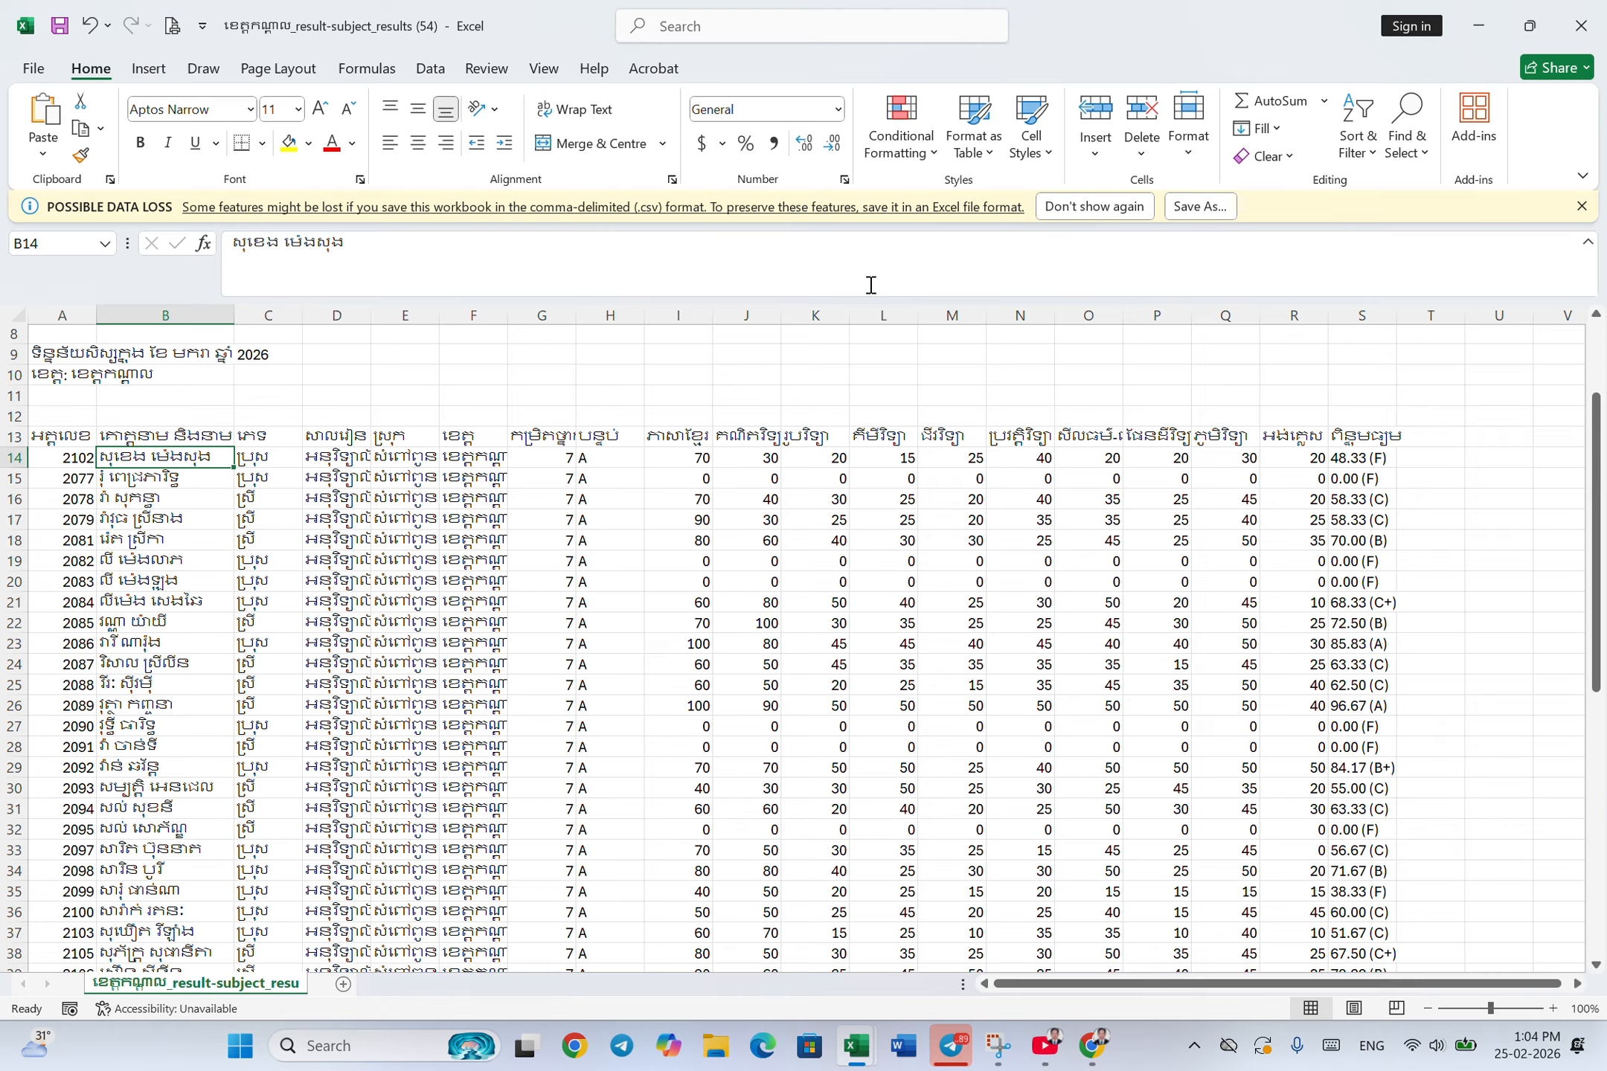
# Switch back to the dashboard in Chrome and change the room filter from A to B
pyautogui.click(1090, 1052)
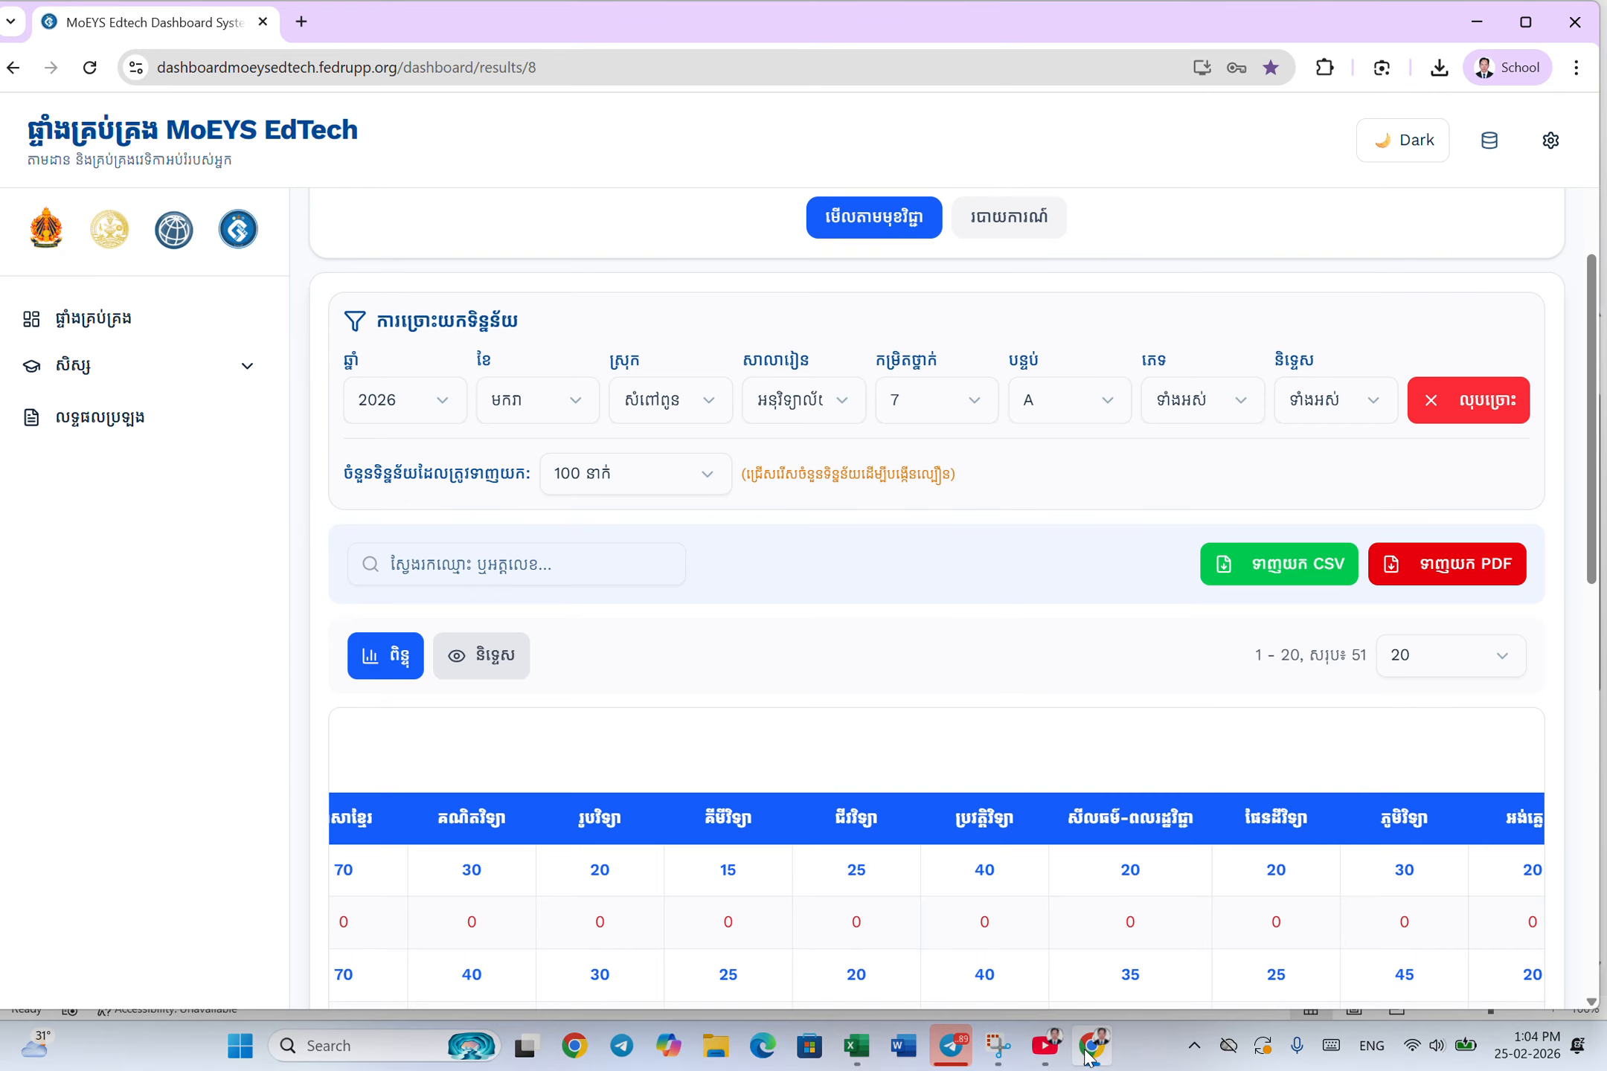
pyautogui.click(1108, 402)
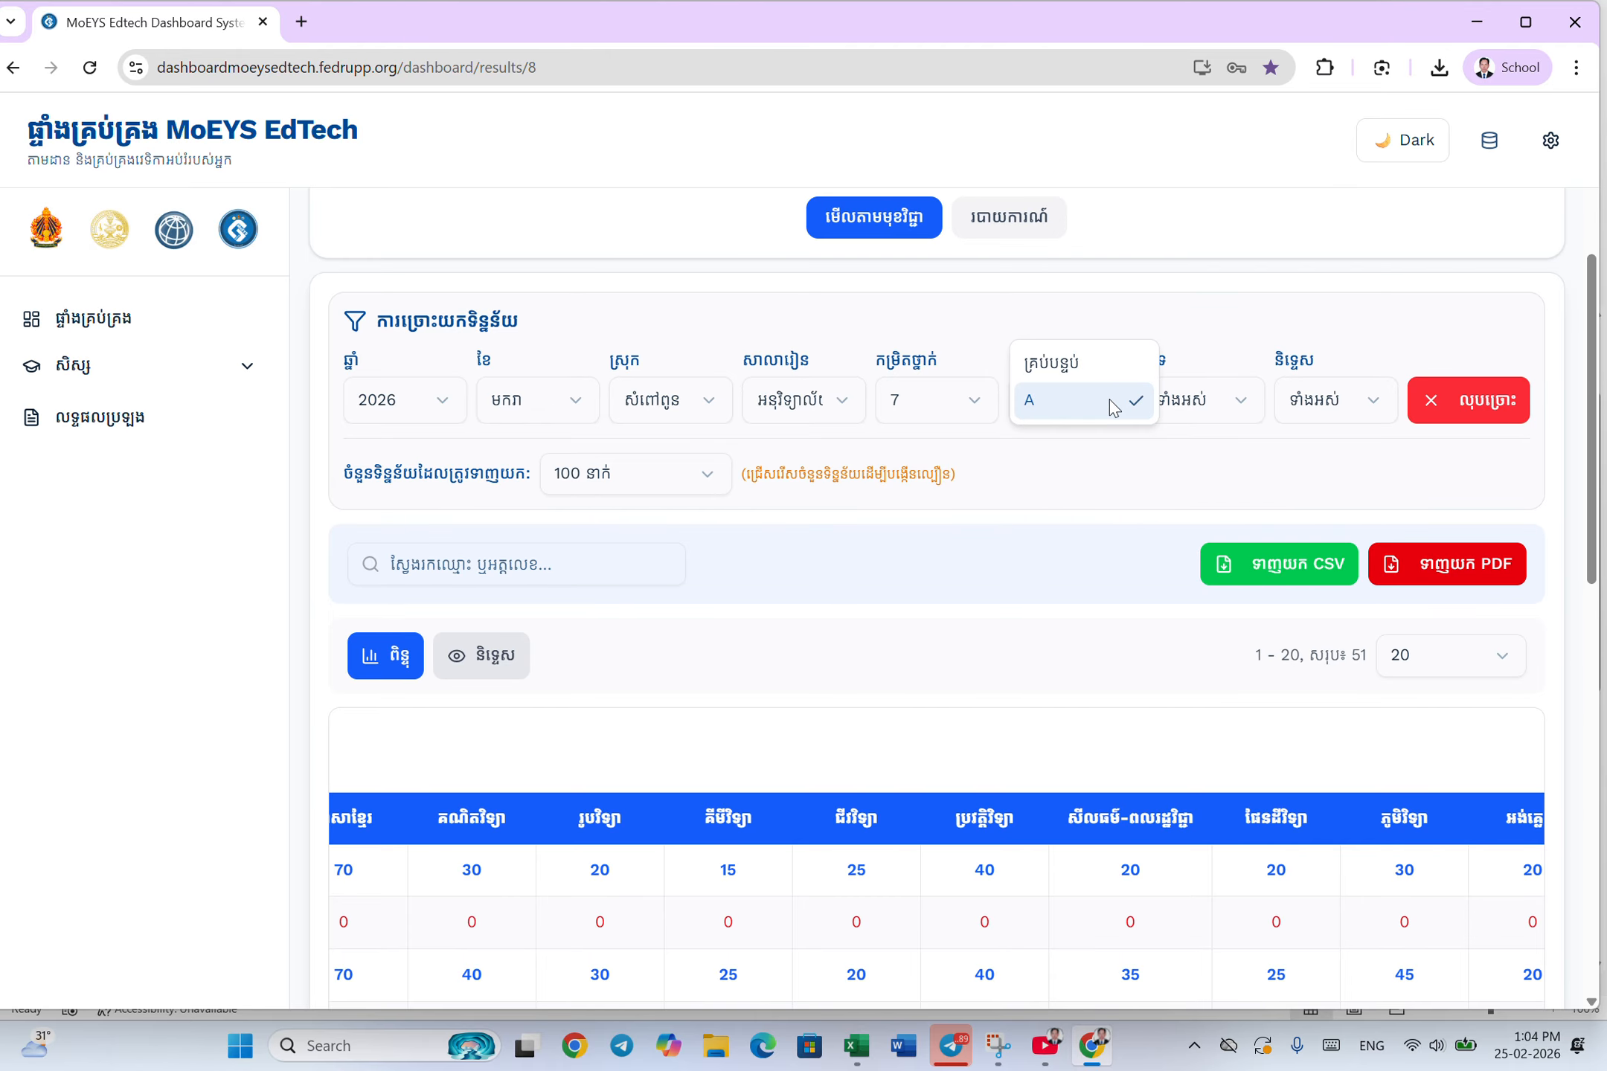
pyautogui.click(1074, 454)
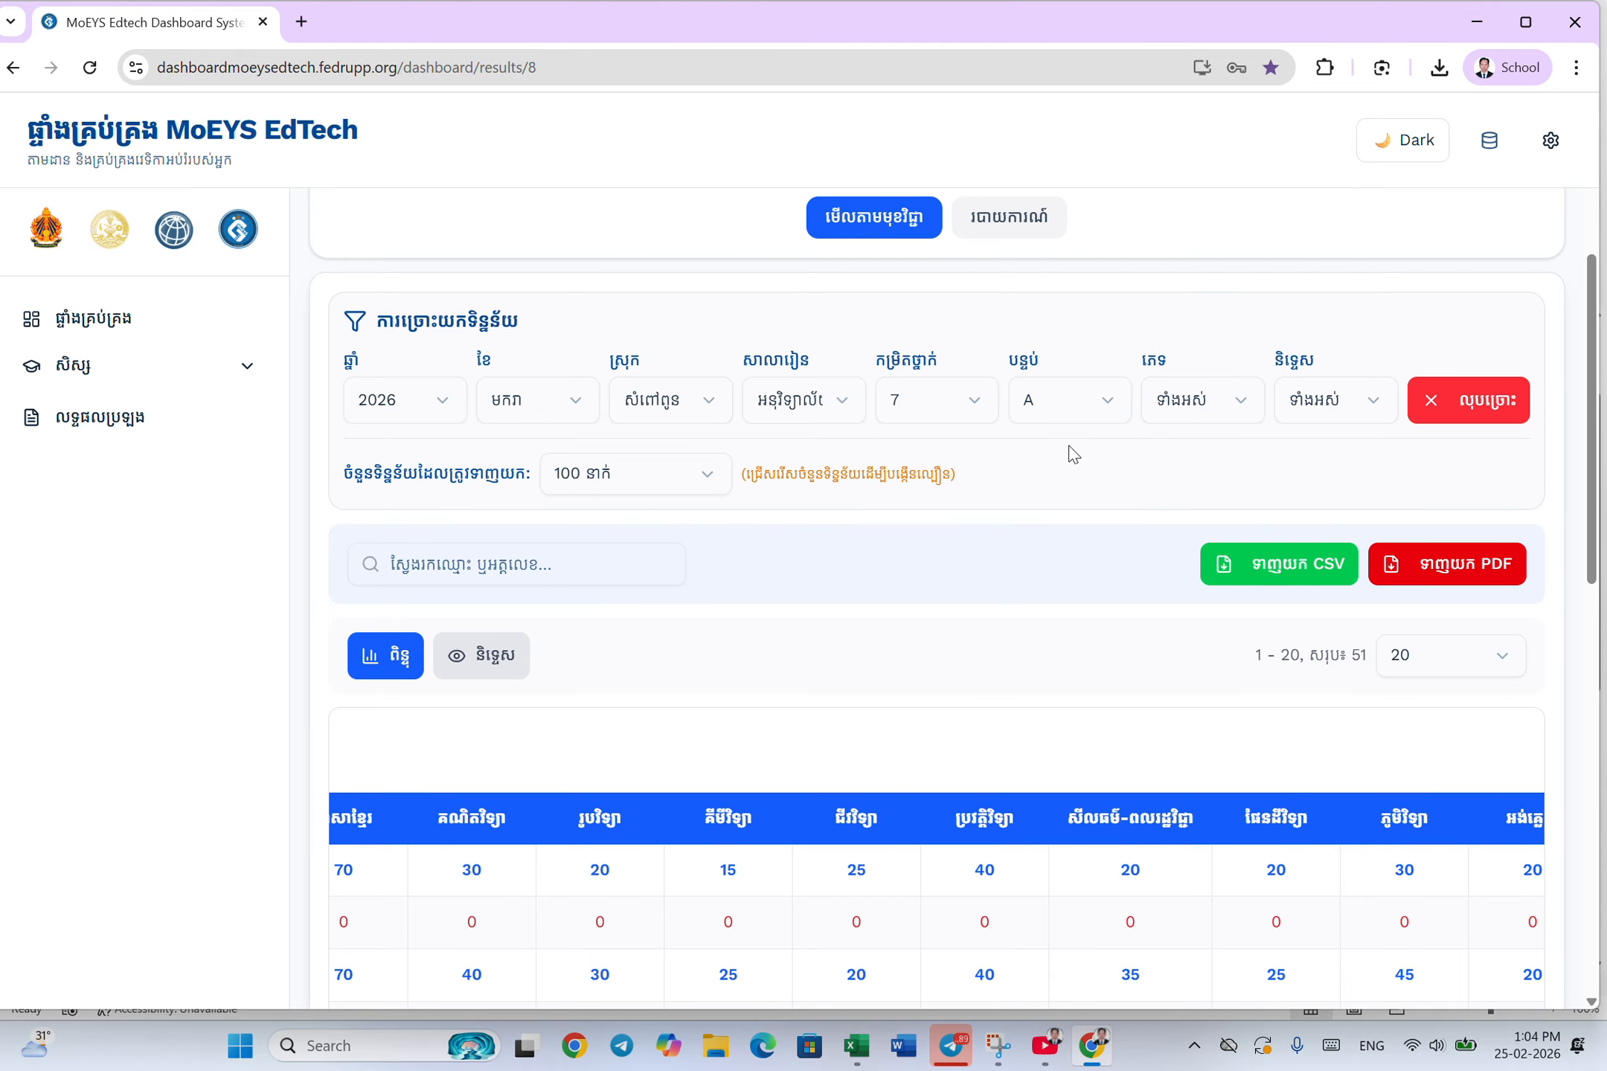
pyautogui.click(1102, 404)
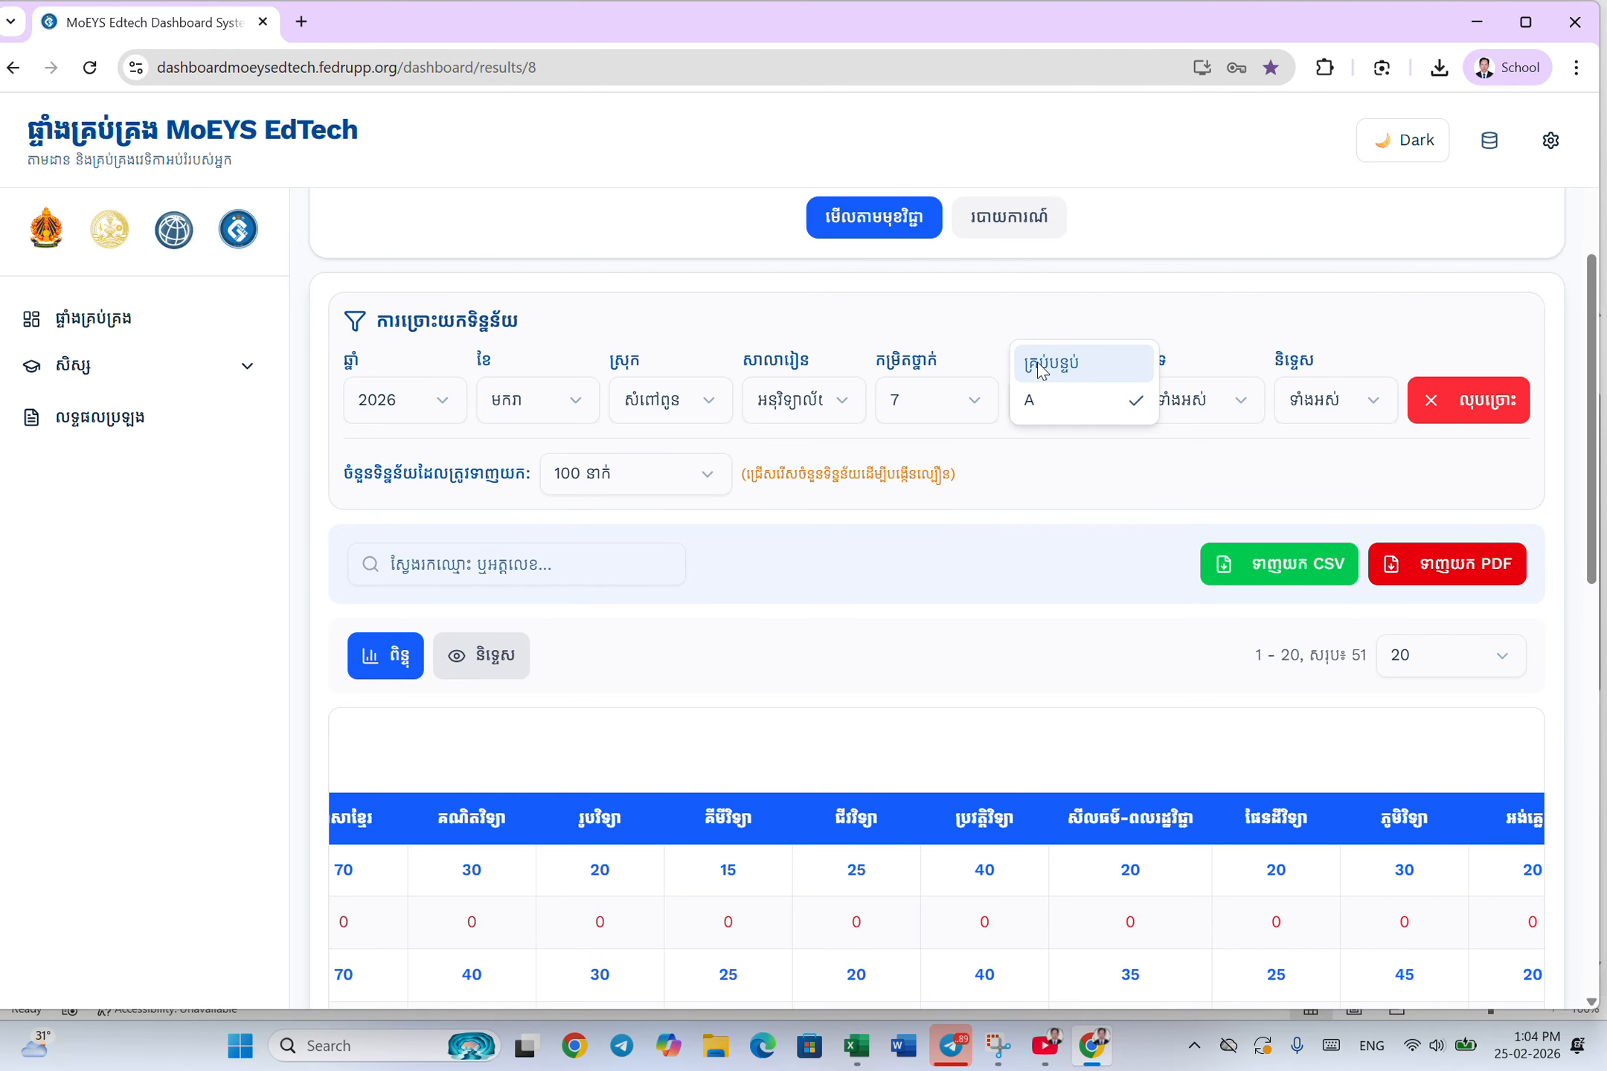
pyautogui.click(1071, 366)
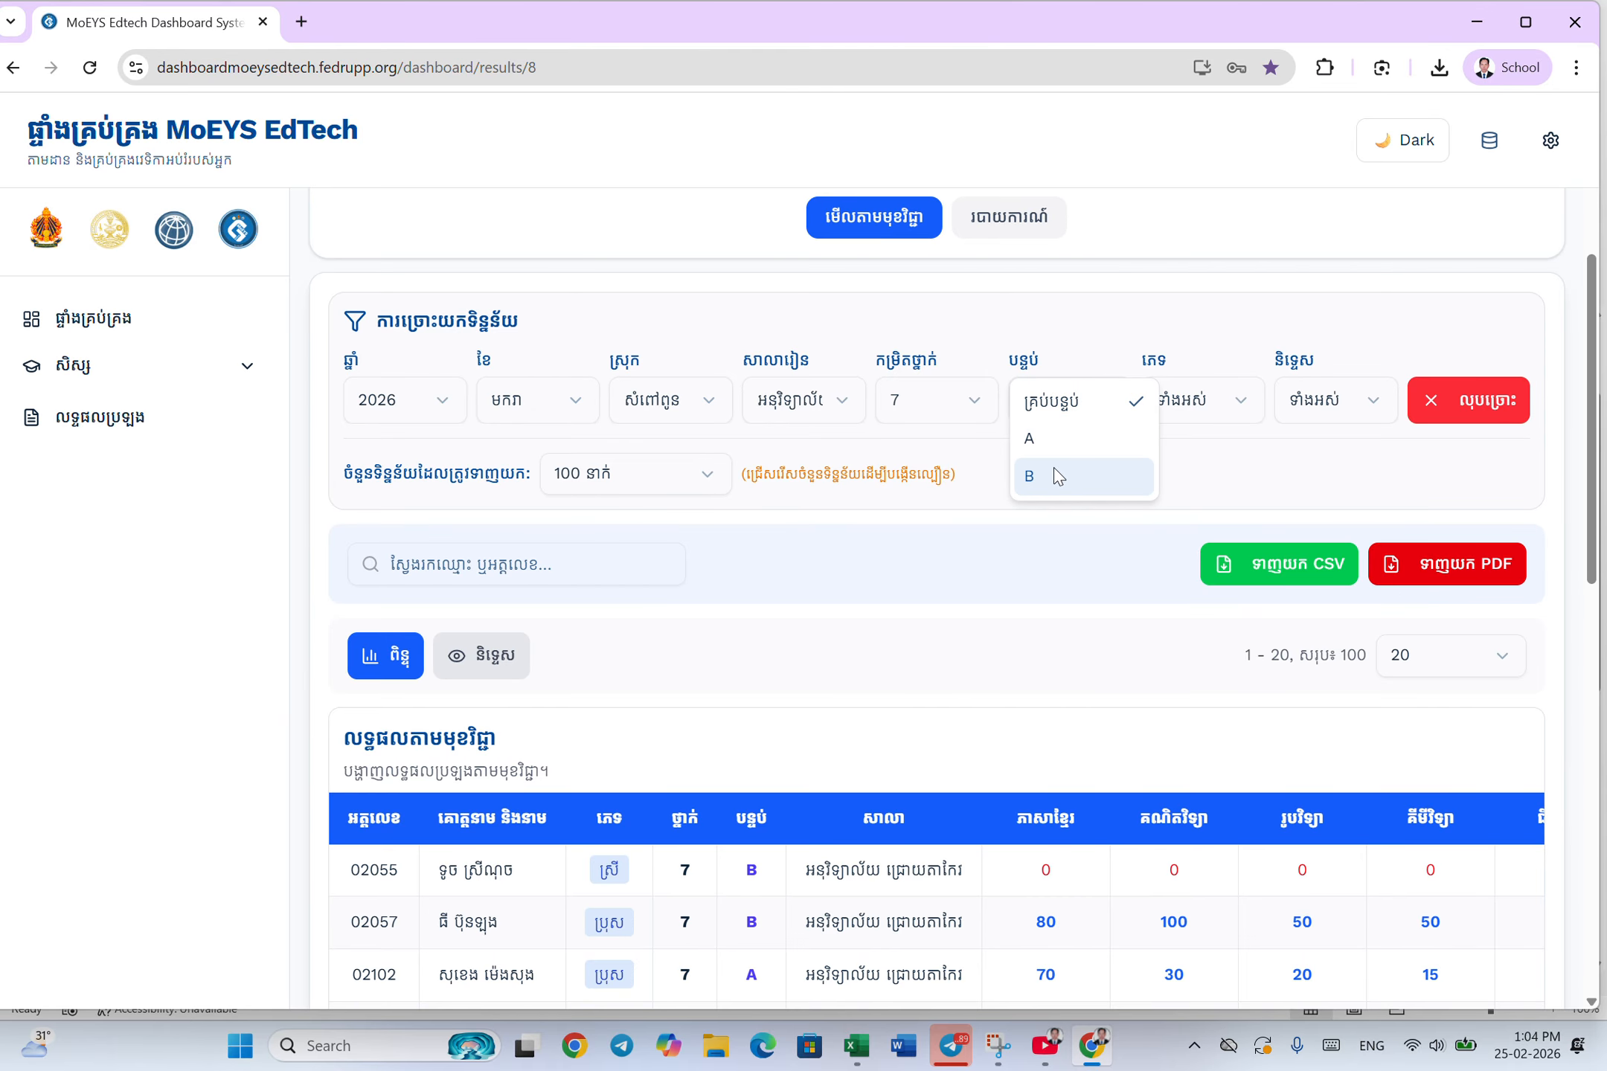
pyautogui.click(1078, 484)
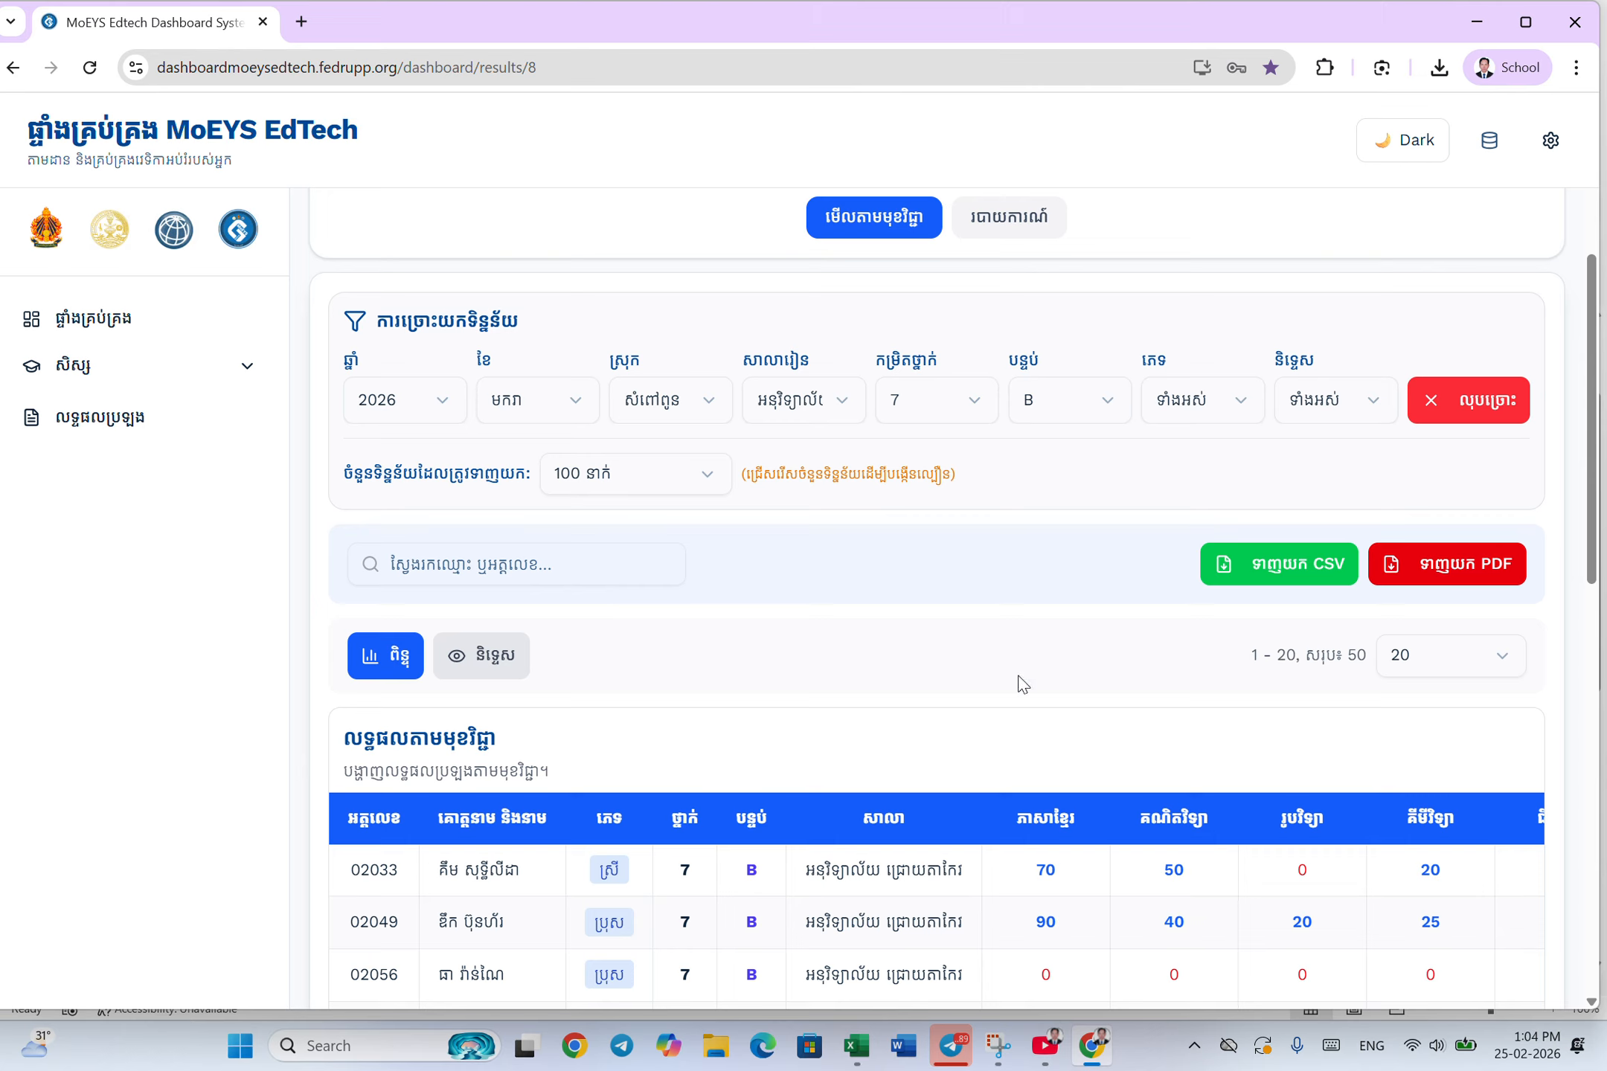
# Open the last MoEYS Edtech Dashboard System bookmark of the geip folder in a new tab and close that tab
pyautogui.moveTo(1091, 1035)
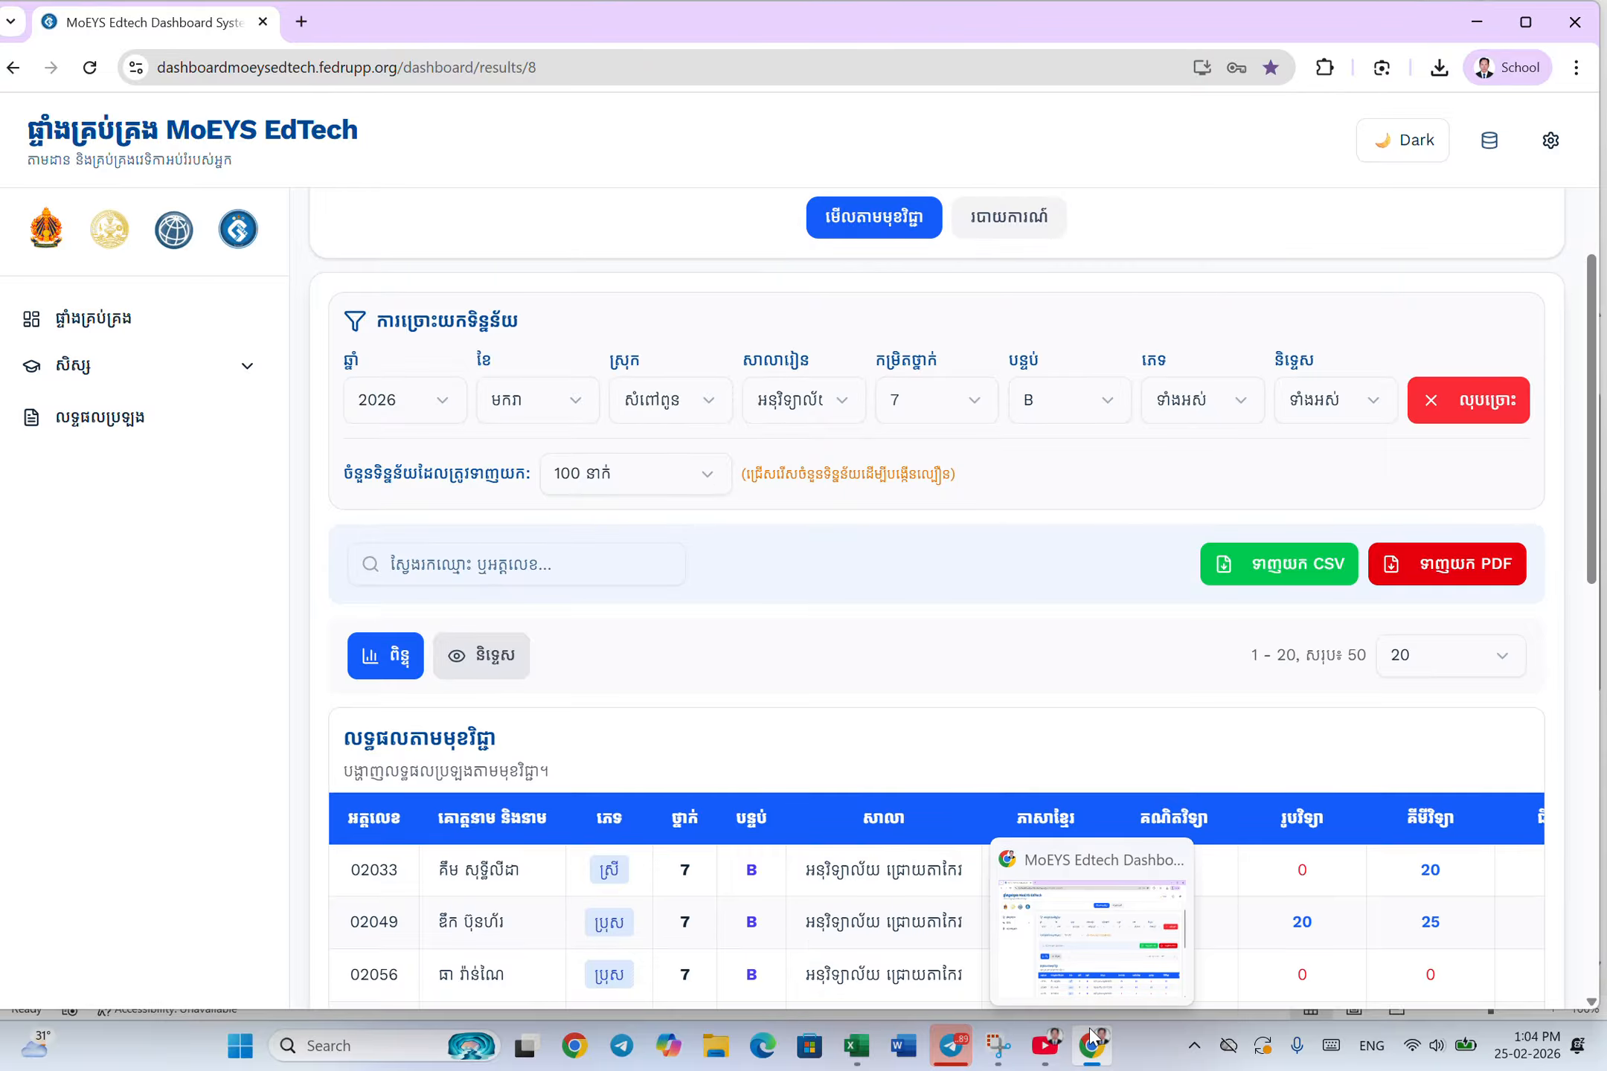
pyautogui.click(302, 22)
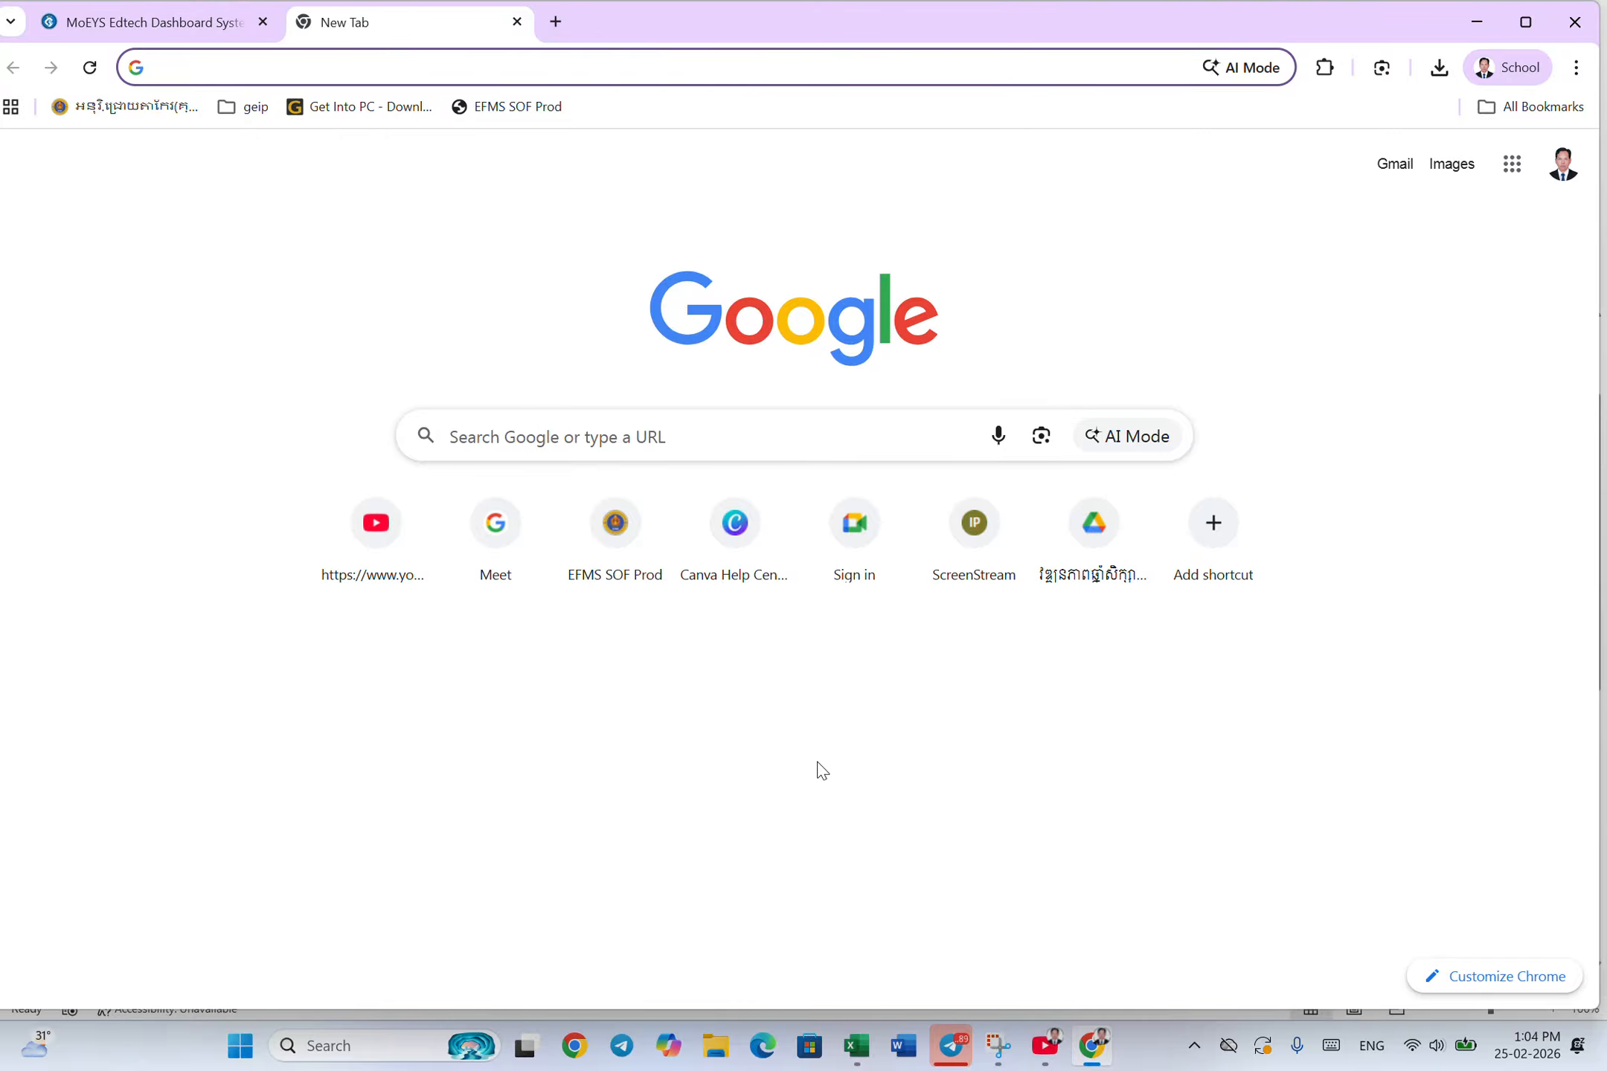
pyautogui.click(248, 109)
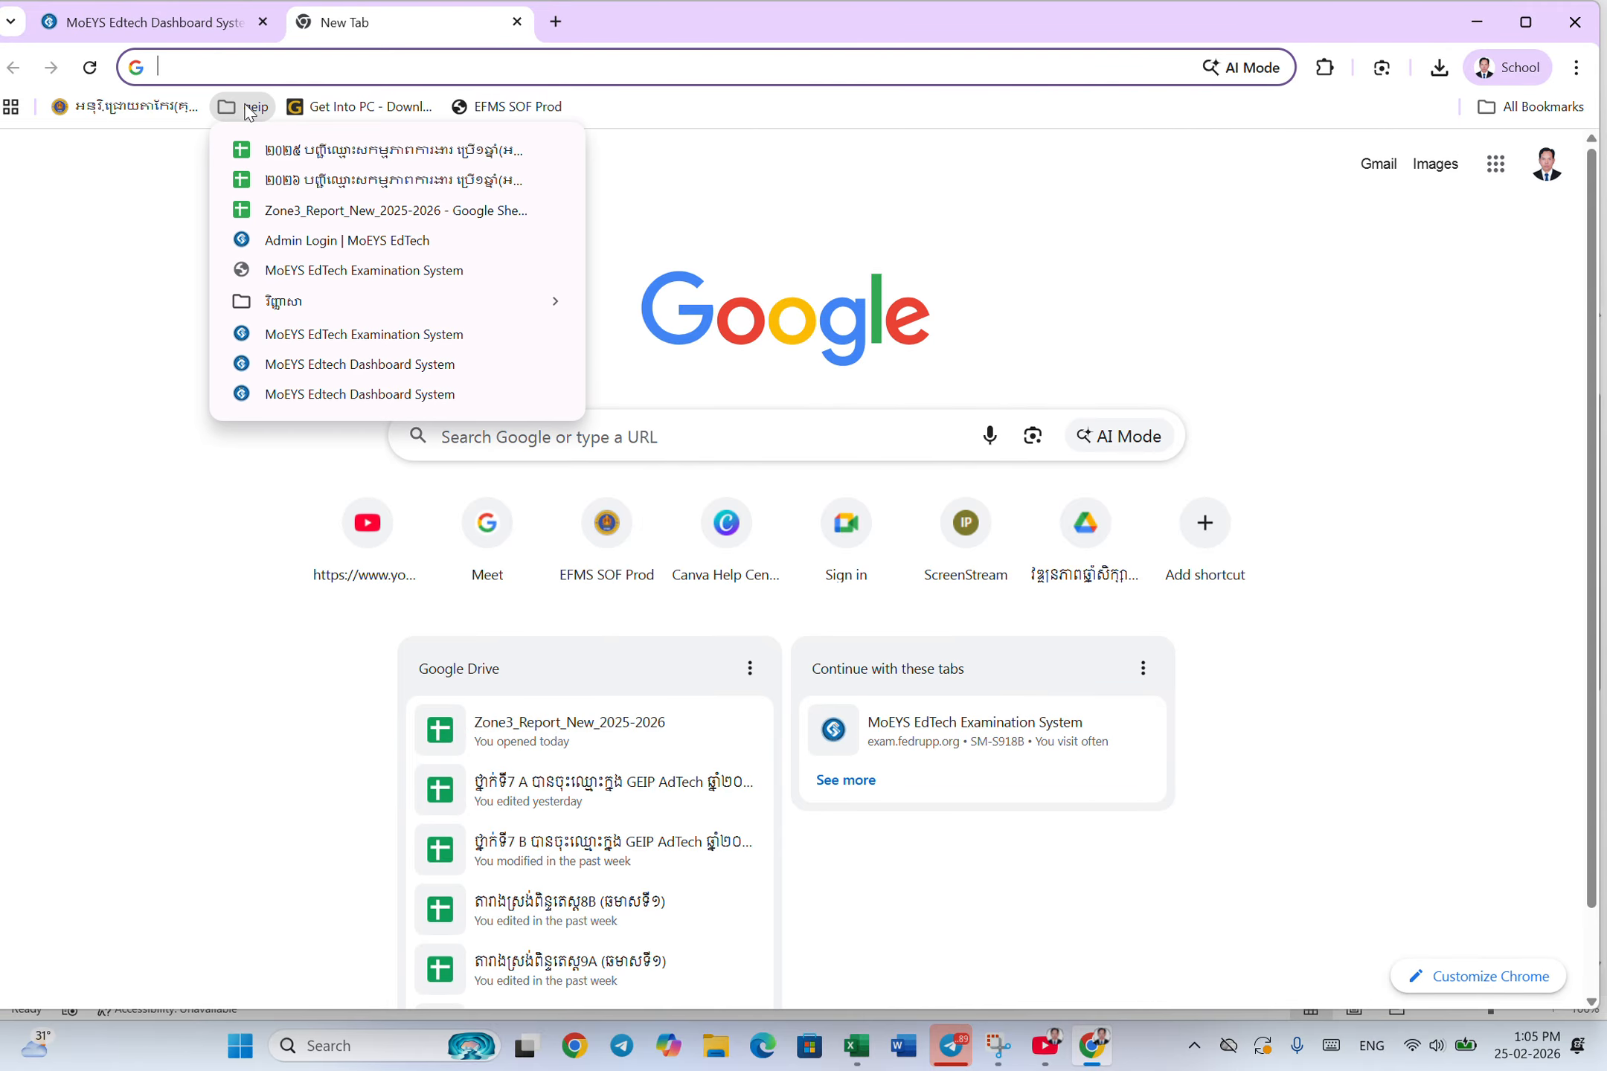
pyautogui.click(371, 394)
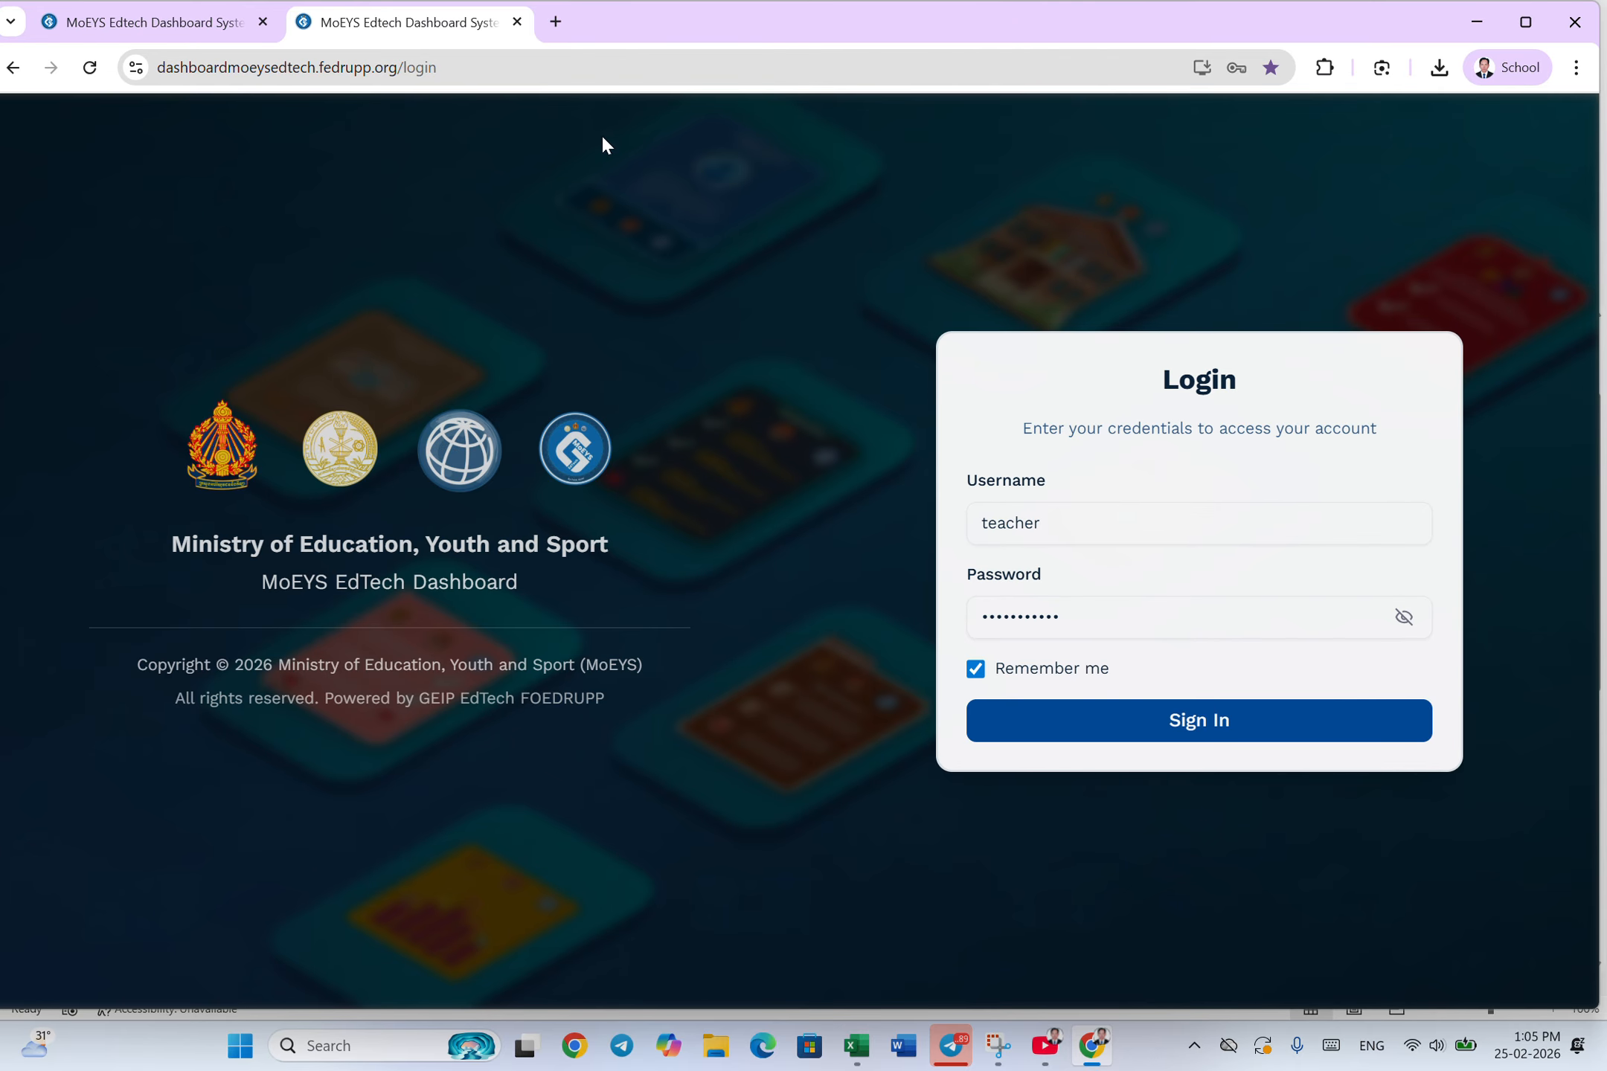
pyautogui.click(517, 23)
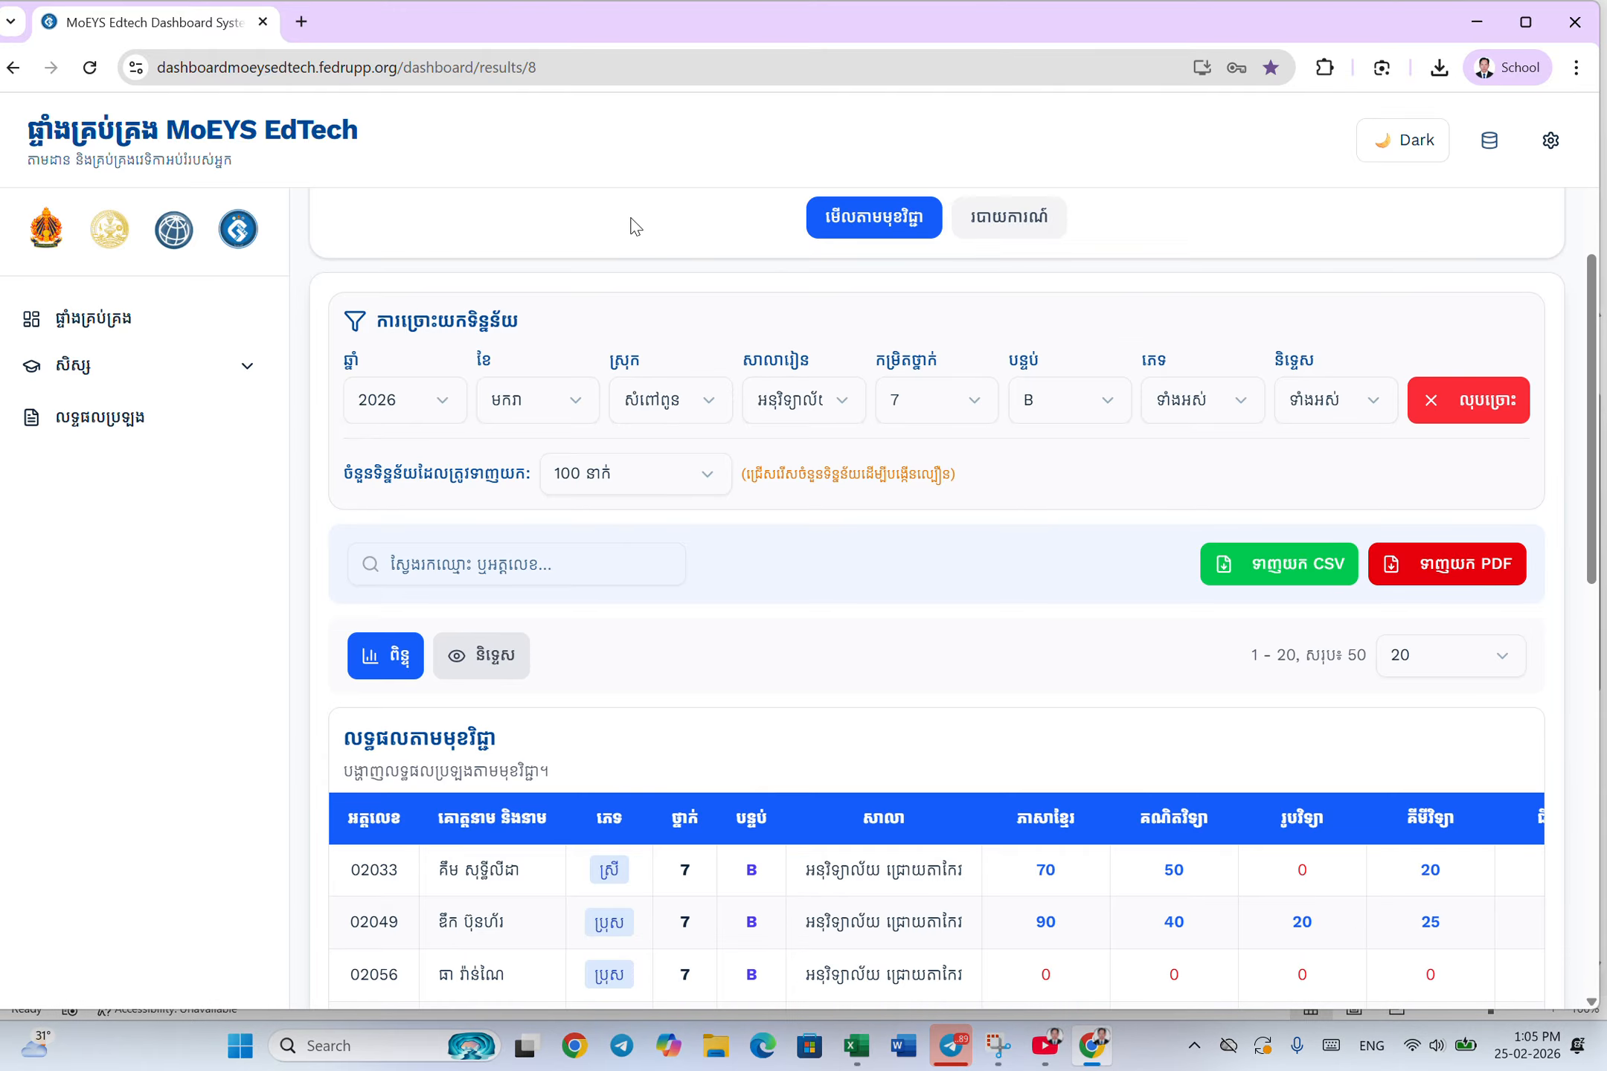
# Bookmark the results page as MoEYS Edtech Dashboard System in the geip folder, open a new tab and return to the dashboard
pyautogui.hotkey('ctrl', 'd')
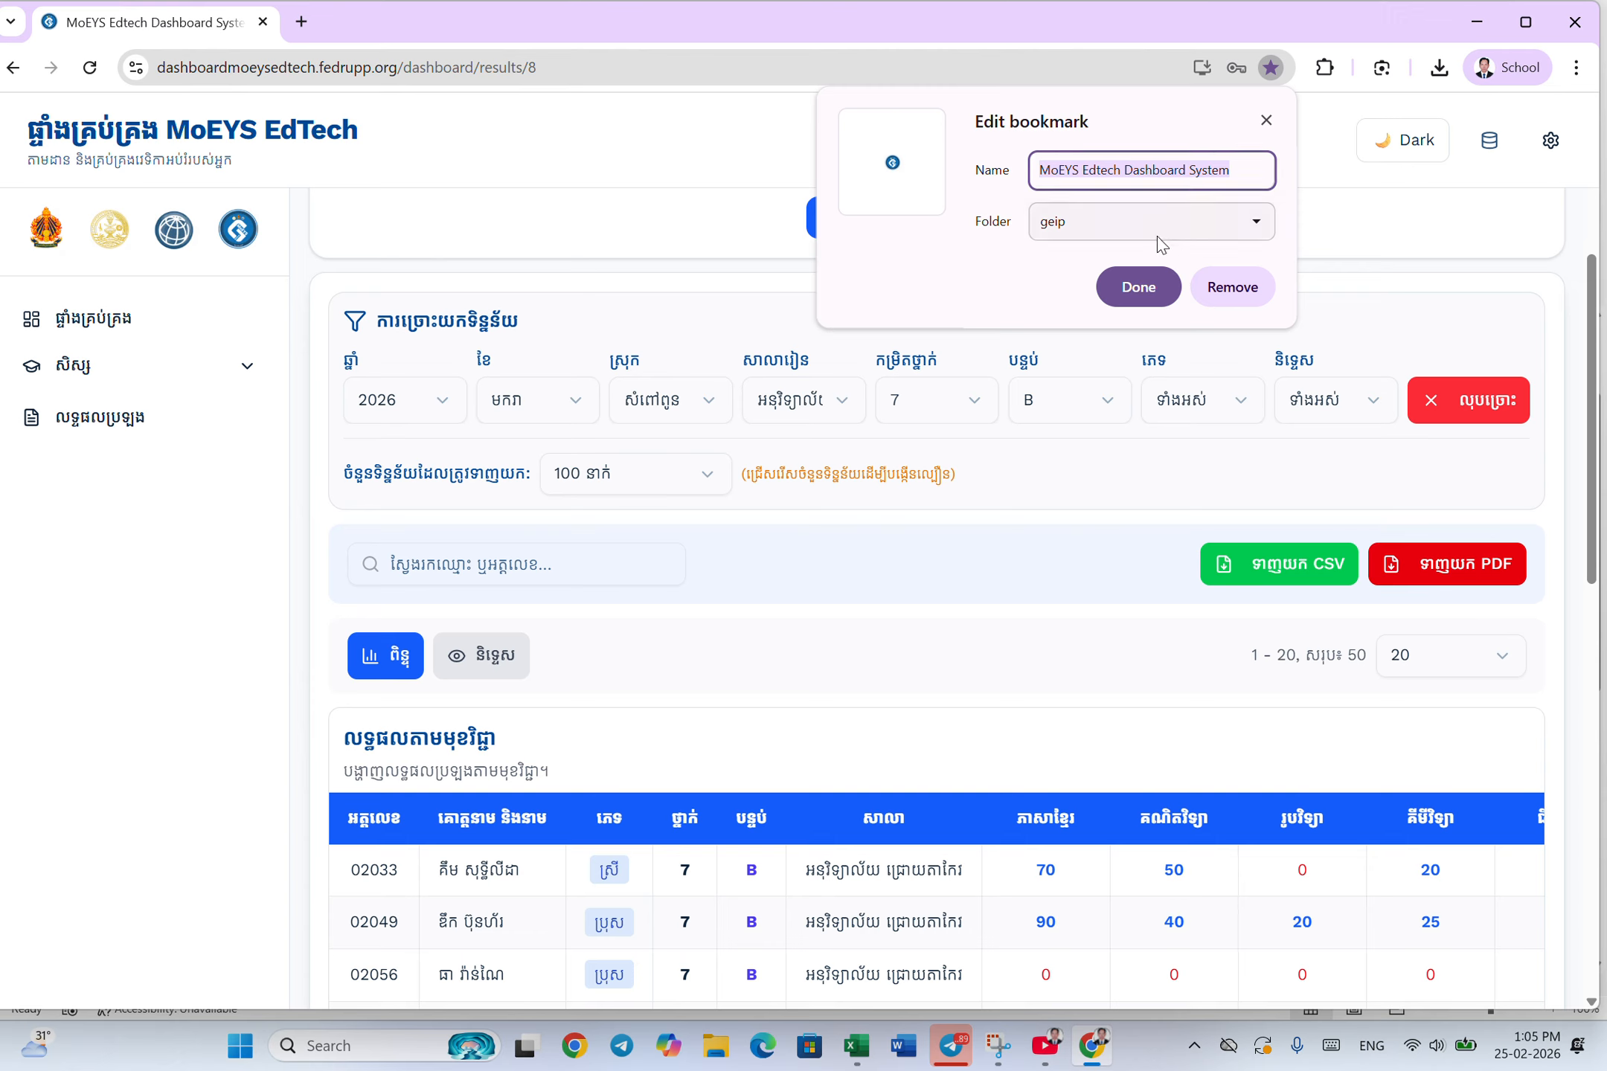
pyautogui.click(1258, 223)
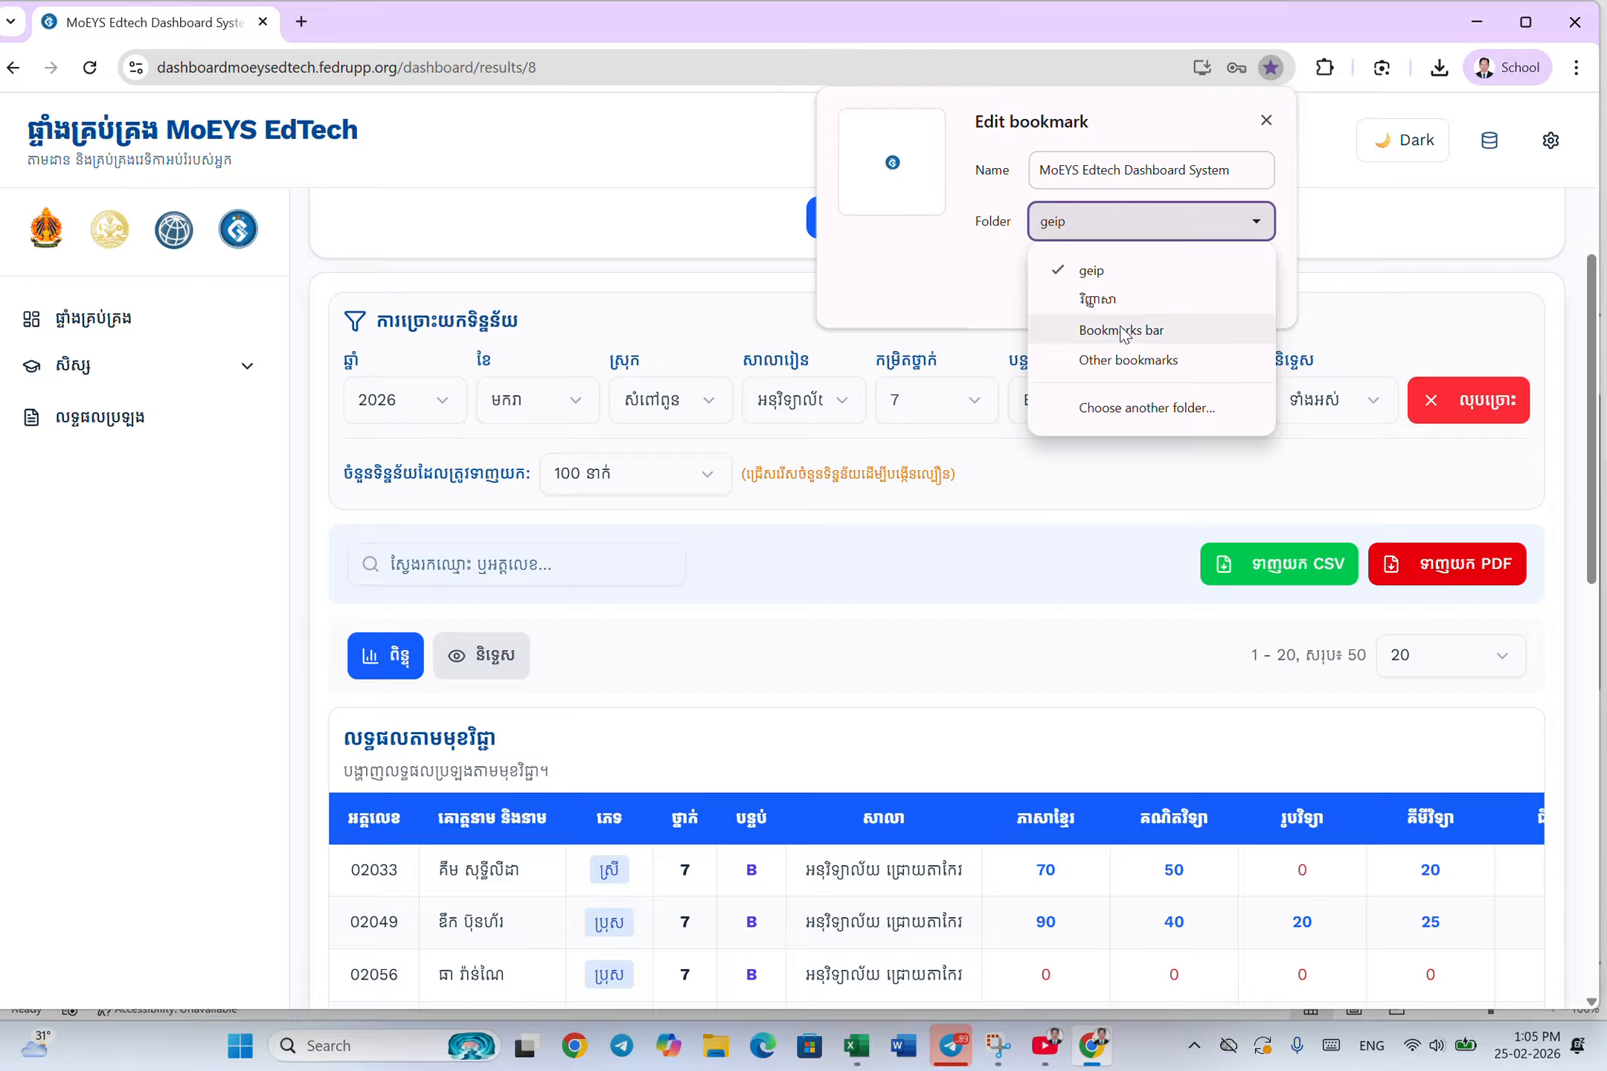
pyautogui.click(1114, 281)
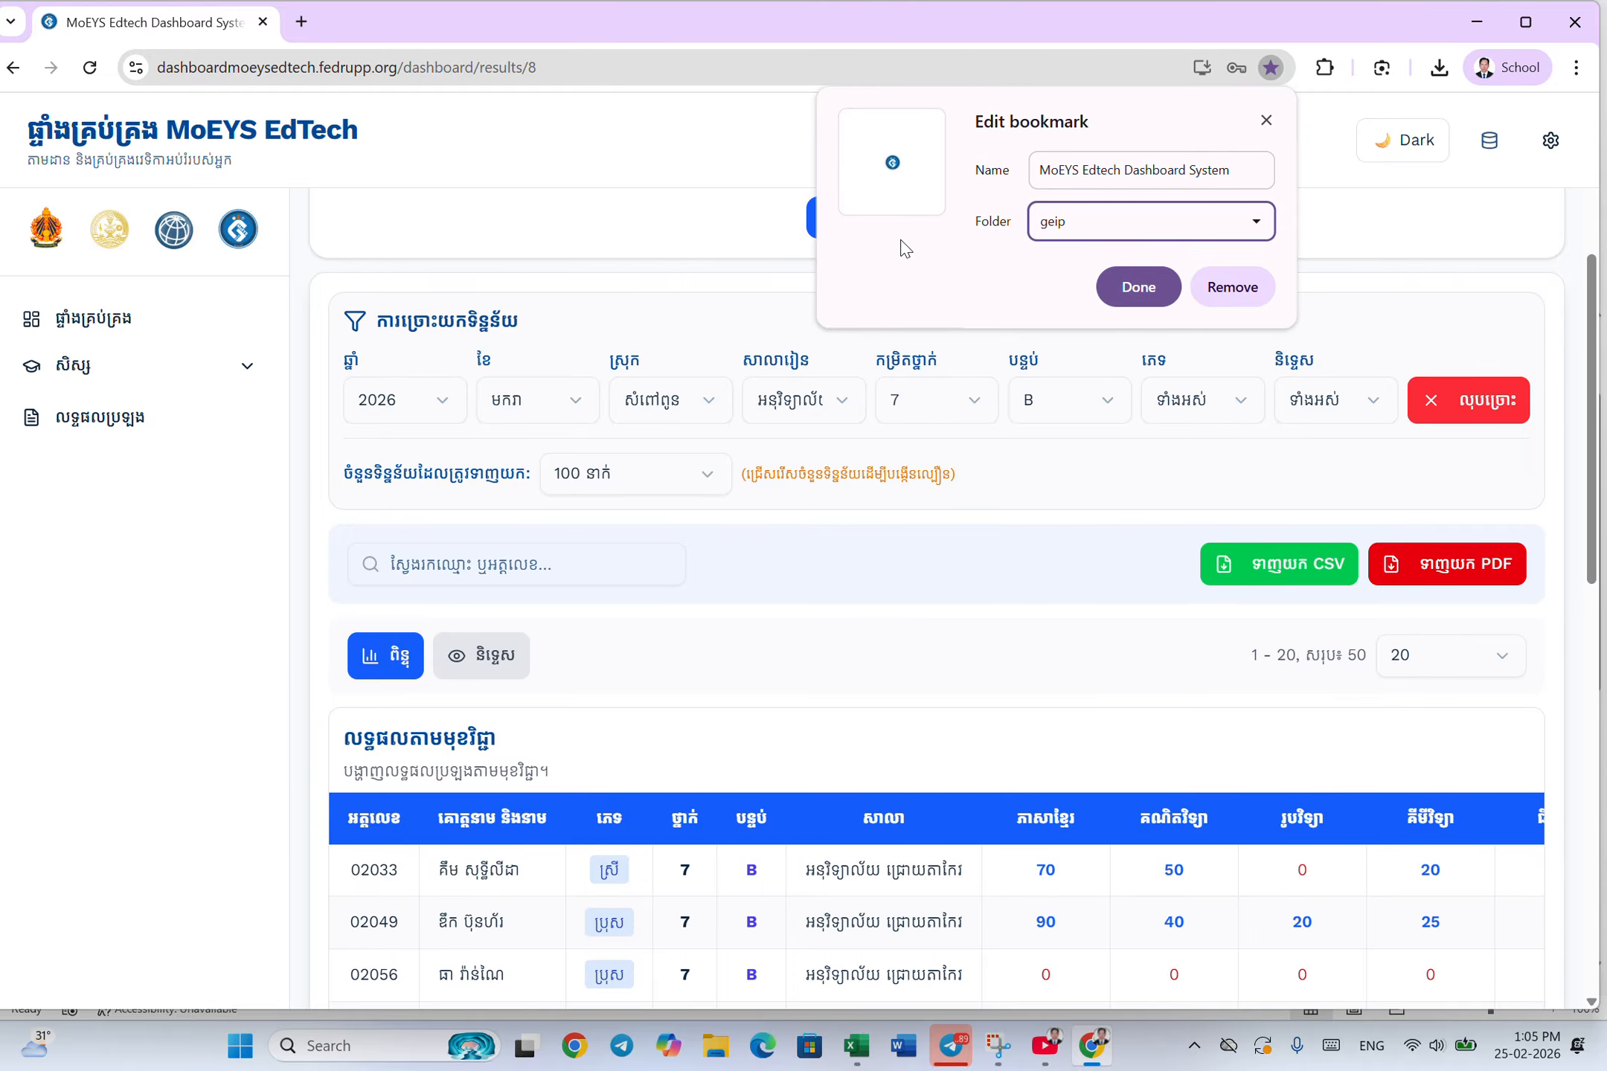
pyautogui.click(302, 21)
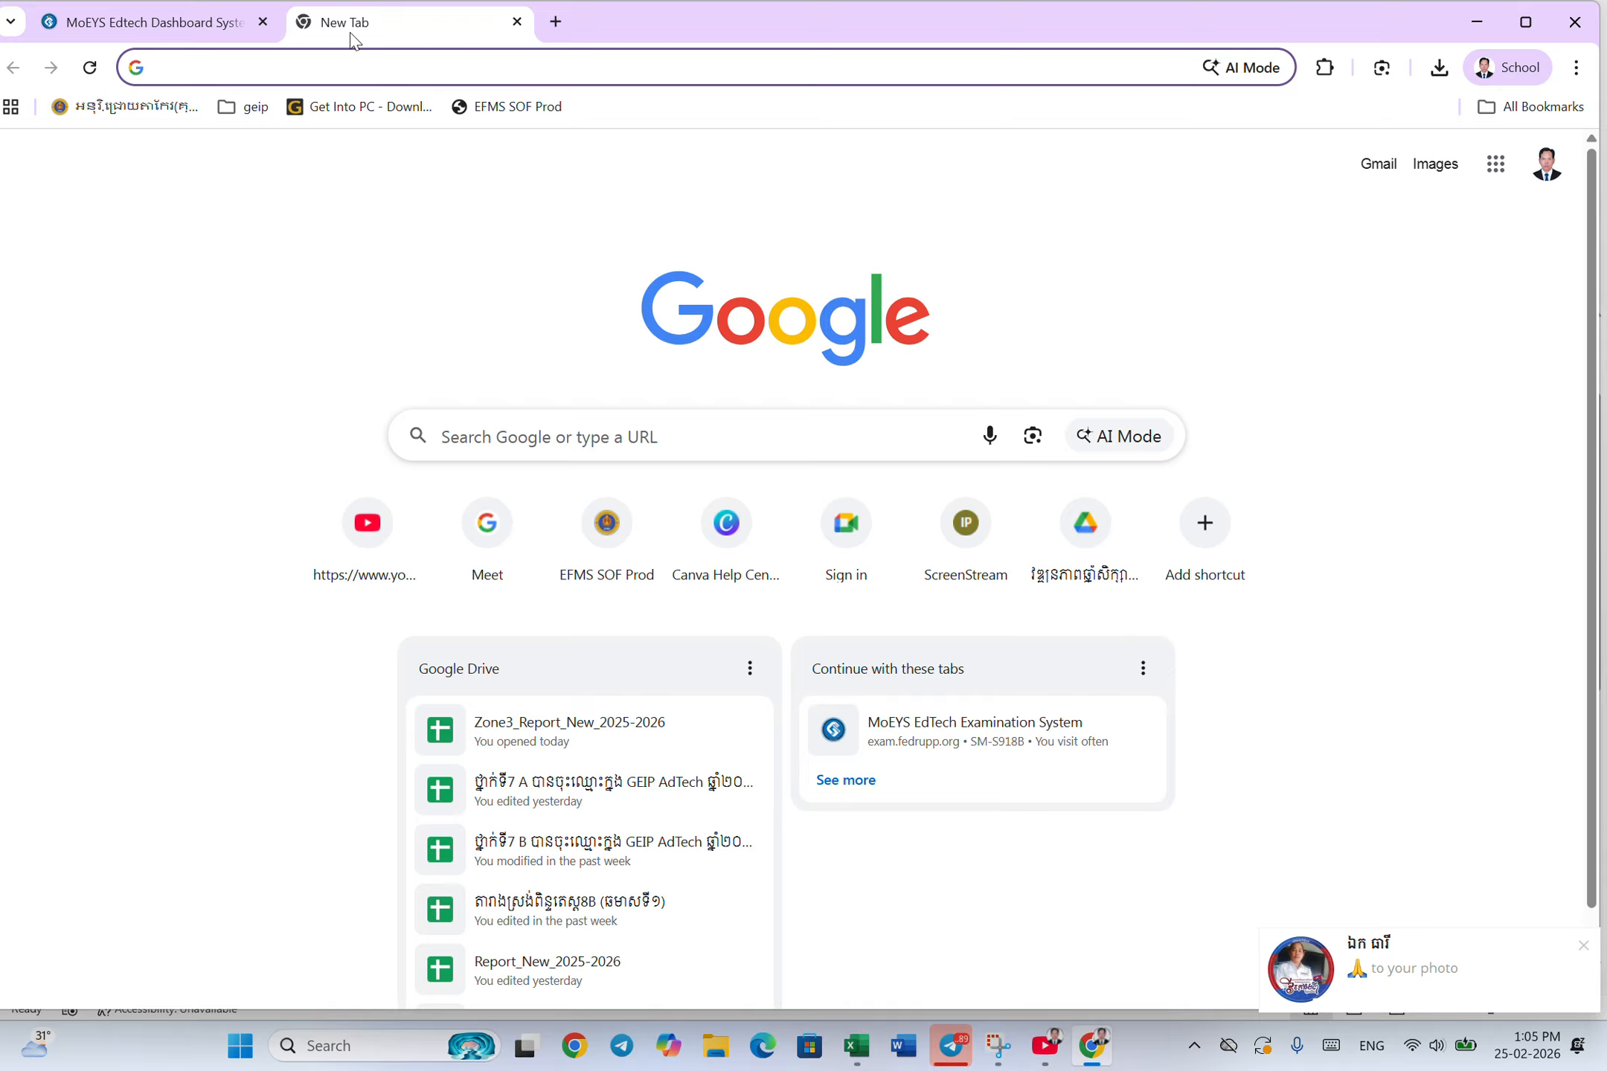
pyautogui.click(216, 23)
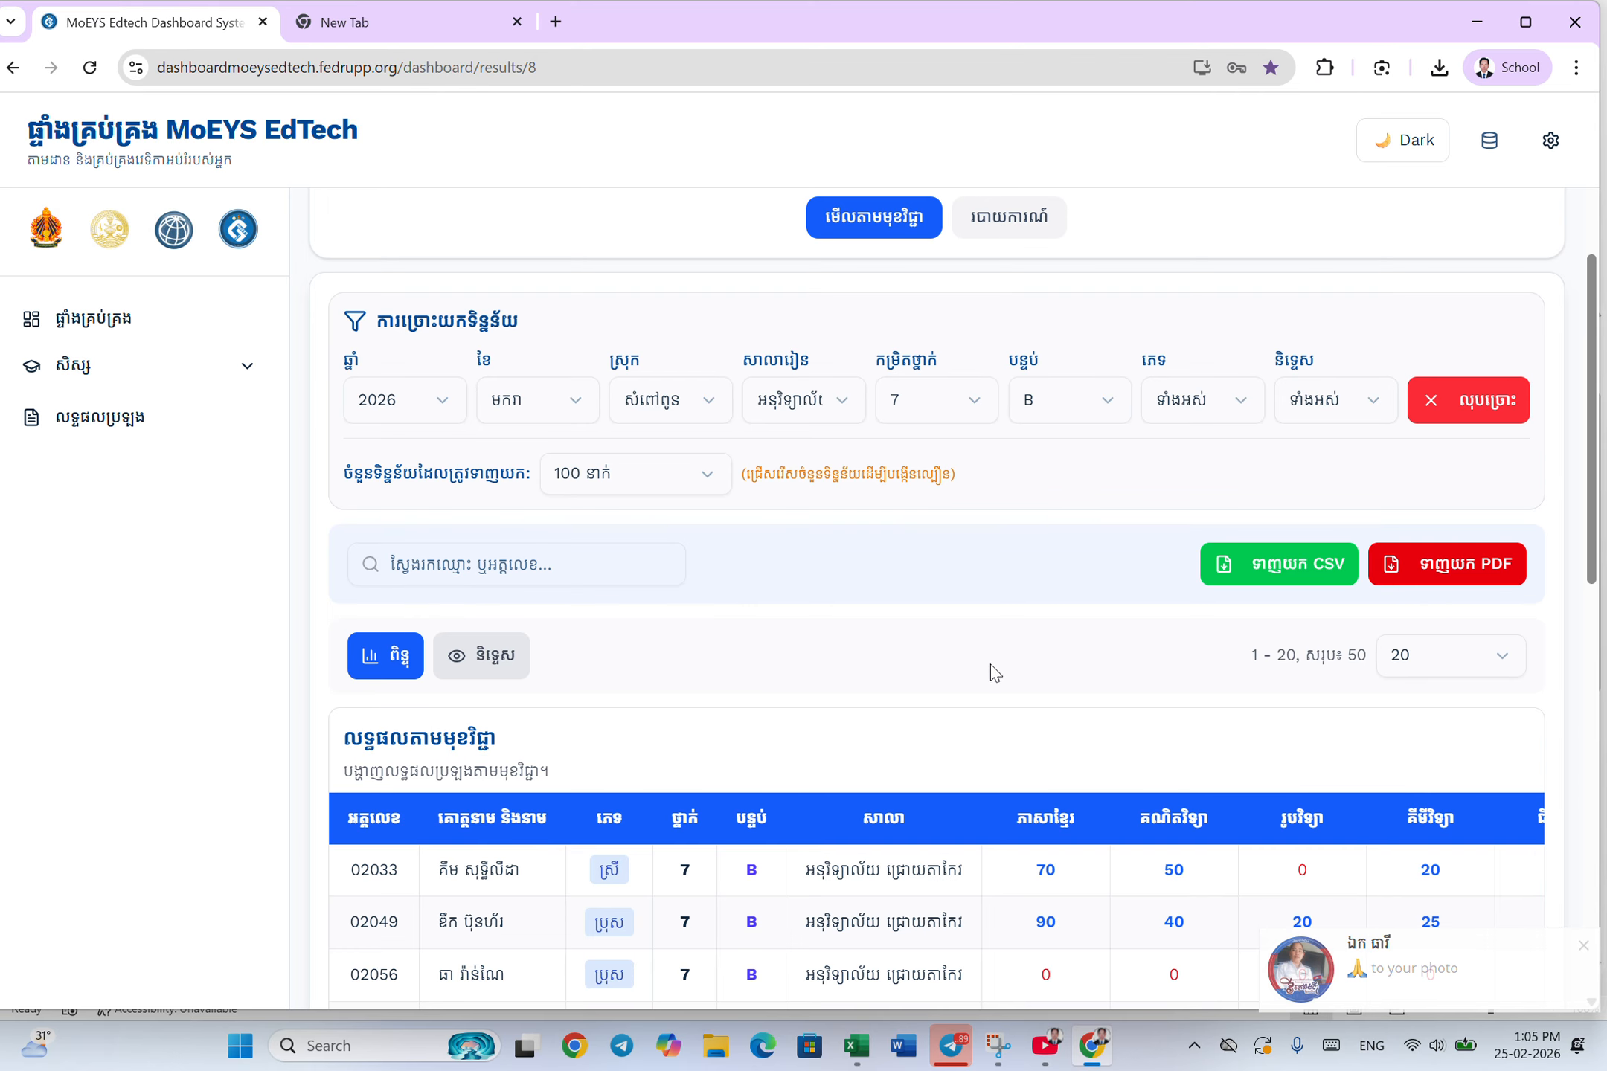